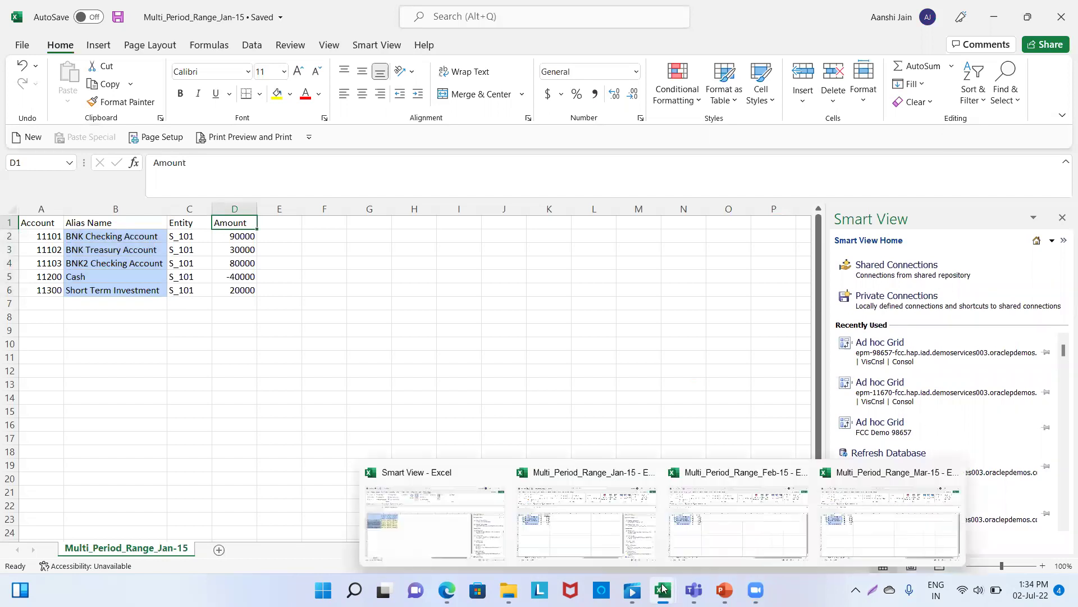
# View the Multi_Period_Range_Mar-15 workbook, then switch to EPM Cloud Financial Consolidation and Close in Edge and open Data Management.
pyautogui.click(864, 543)
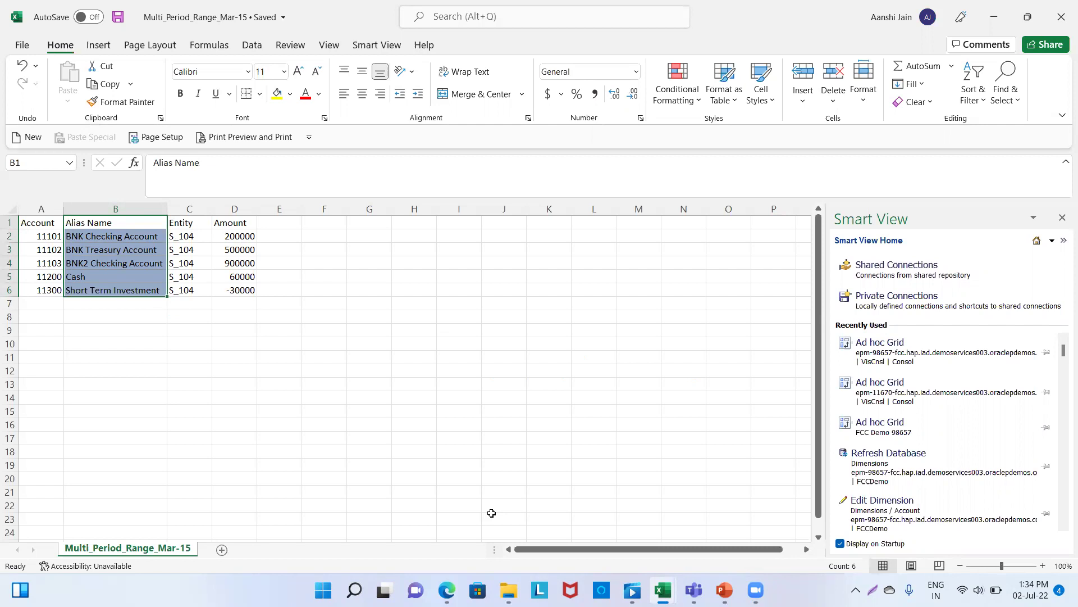
pyautogui.moveTo(448, 578)
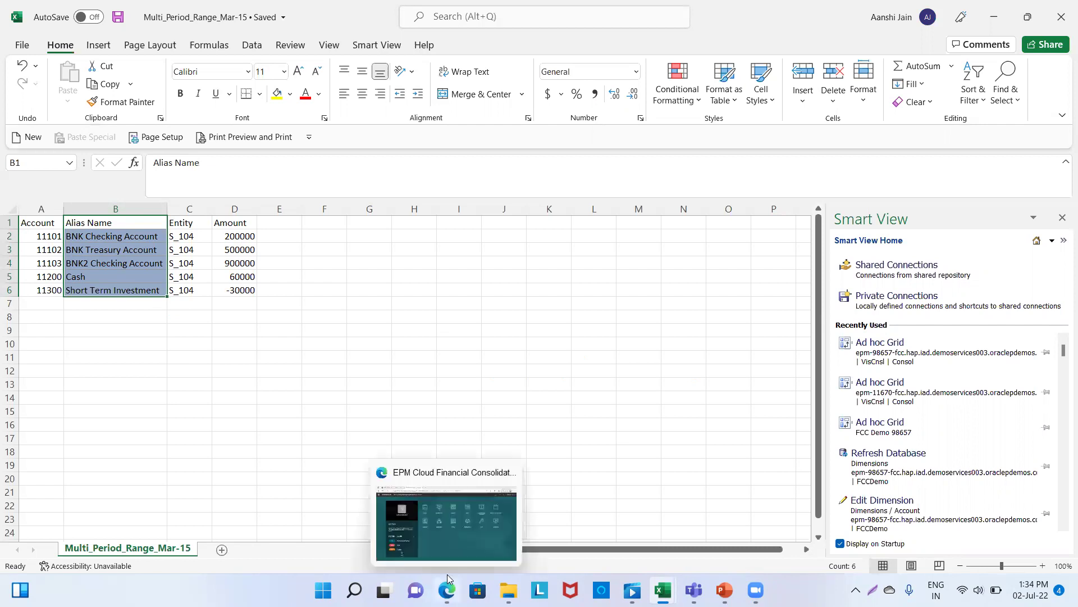
pyautogui.click(447, 545)
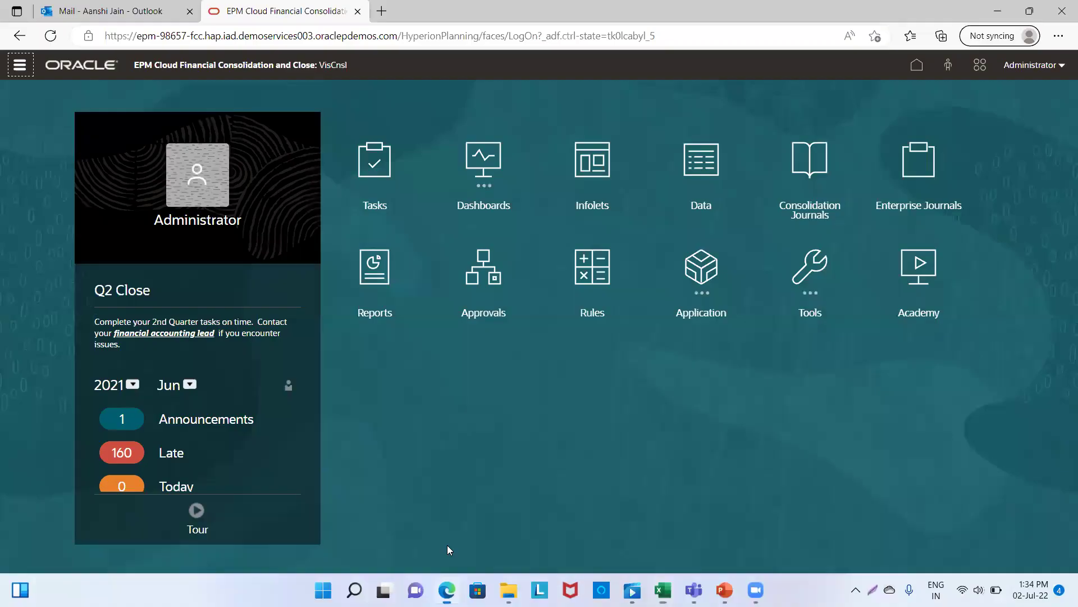
pyautogui.click(20, 66)
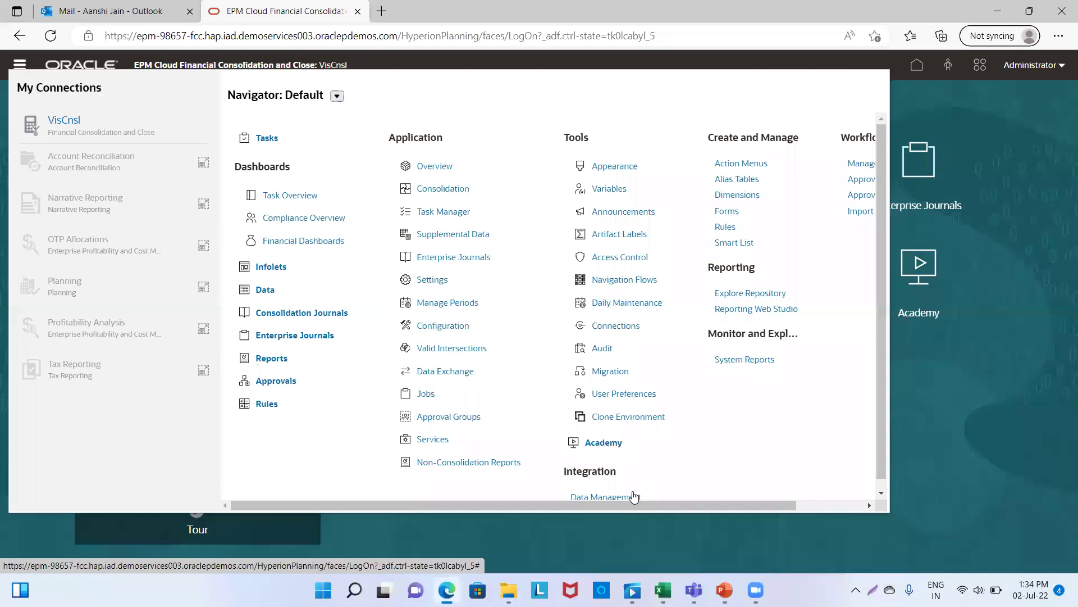
pyautogui.click(606, 496)
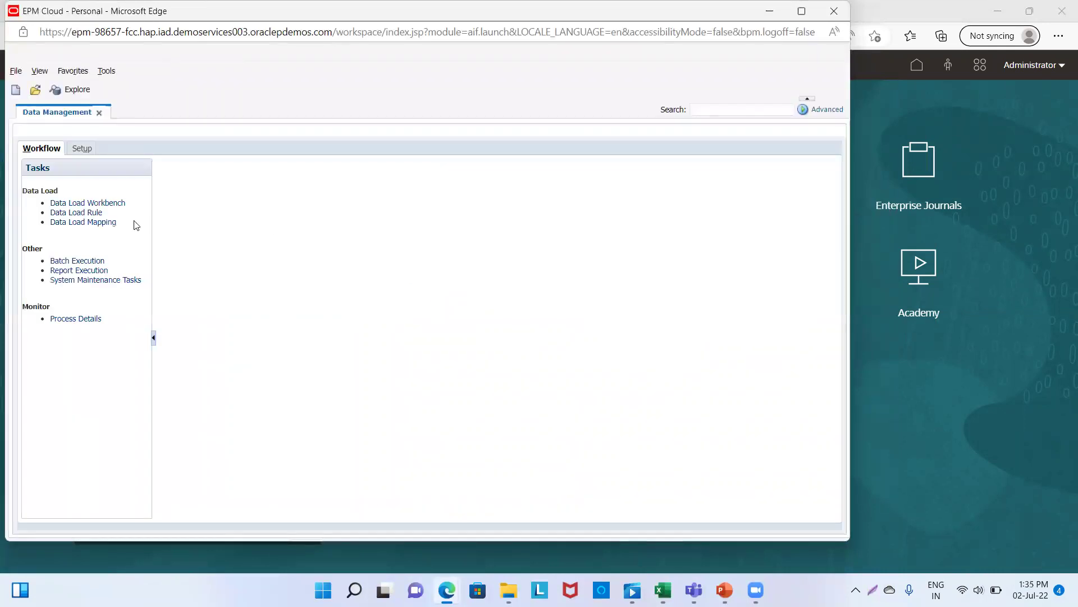
# Review the registered source systems and the VisCnsl target application in the Data Management setup.
pyautogui.click(78, 149)
pyautogui.click(89, 271)
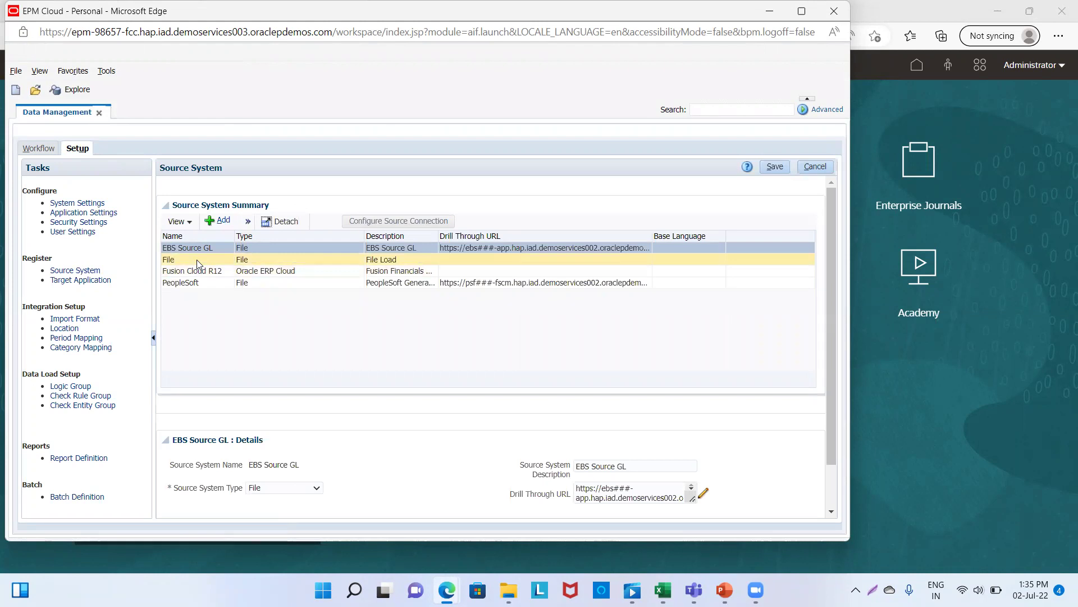
pyautogui.click(88, 281)
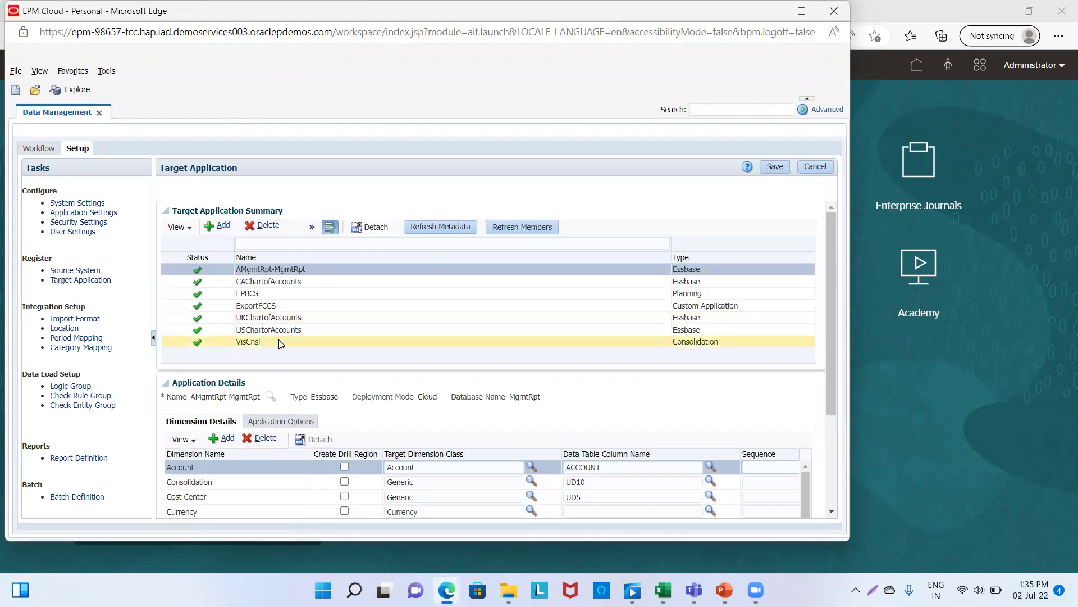
pyautogui.click(279, 340)
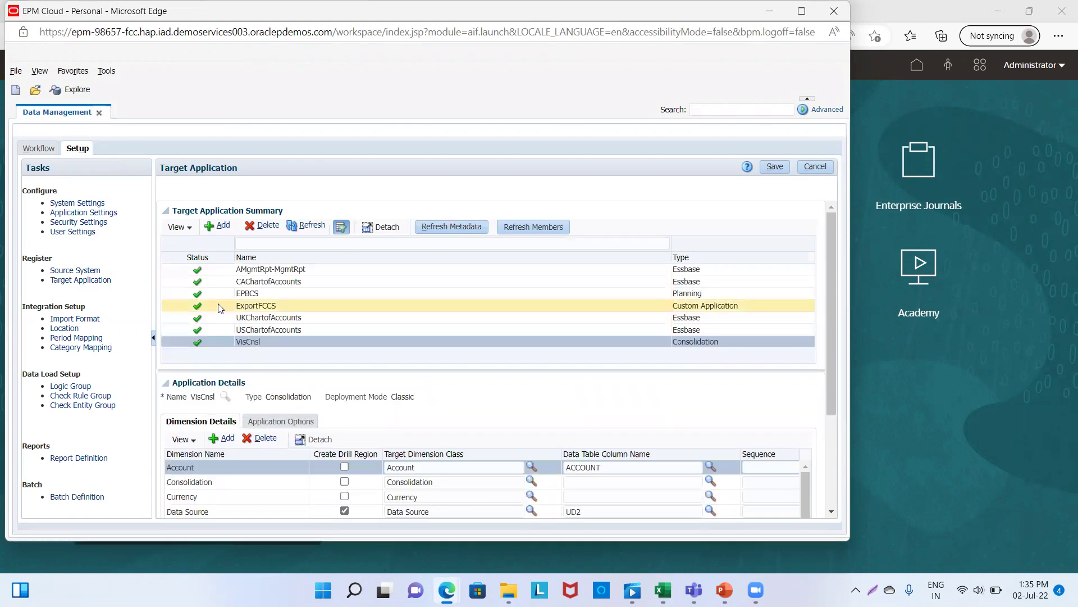
# Add a new import format and name it Multirange_IMF.
pyautogui.click(75, 320)
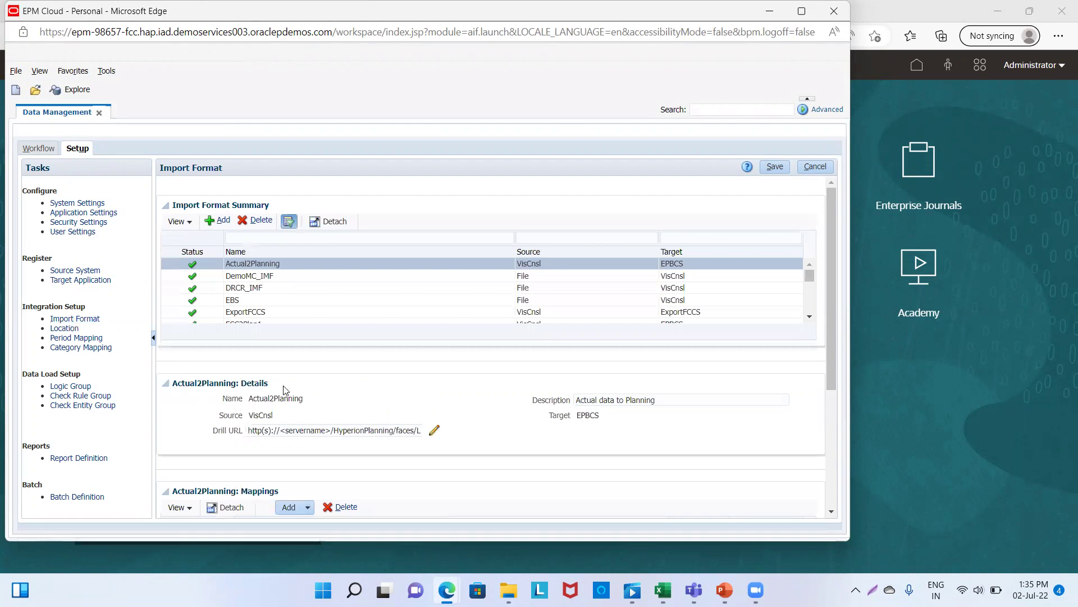
pyautogui.click(220, 226)
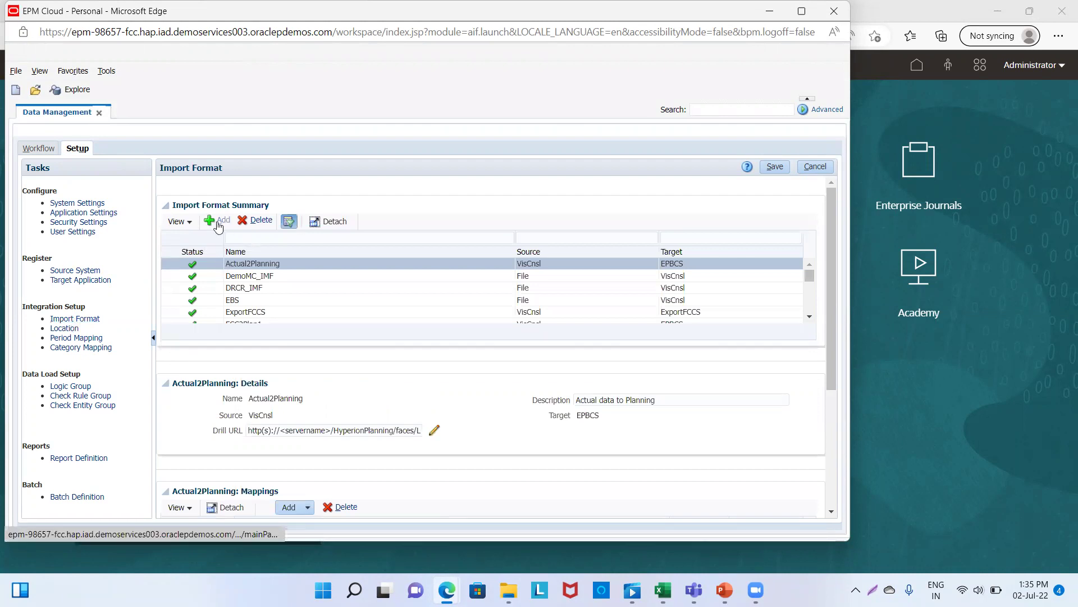
pyautogui.click(313, 397)
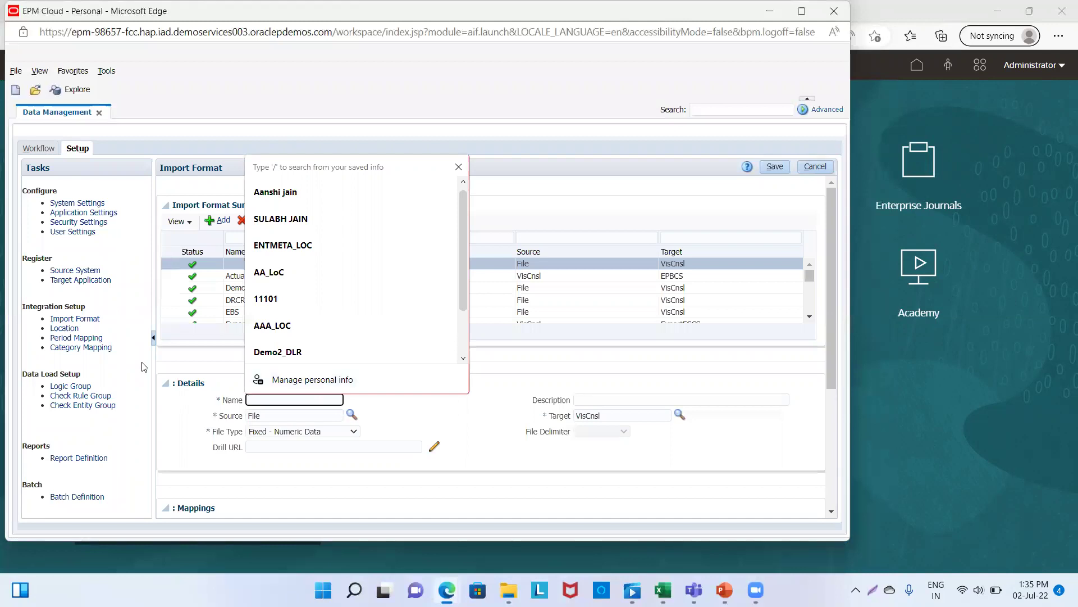
pyautogui.write('Multi')
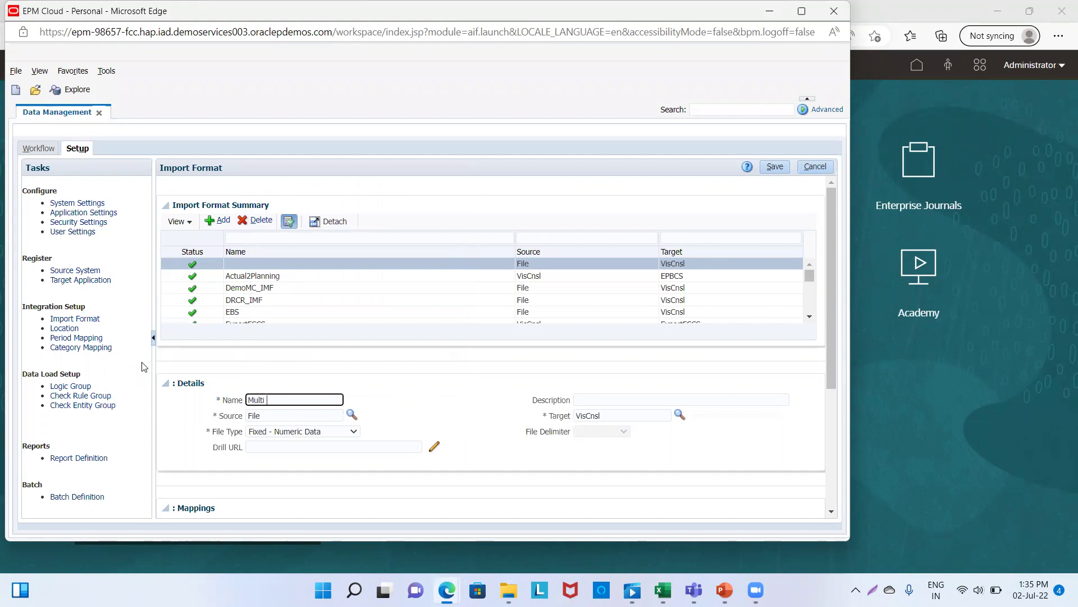
pyautogui.write(' ra')
pyautogui.write('nge')
pyautogui.write(')')
pyautogui.write('IMF')
pyautogui.press('BackSpace')
pyautogui.press('BackSpace')
pyautogui.press('BackSpace')
pyautogui.write('IM')
# Set the Multirange_IMF file type to Delimited - Numeric Data and save the import format.
pyautogui.press('Tab')
pyautogui.press('Tab')
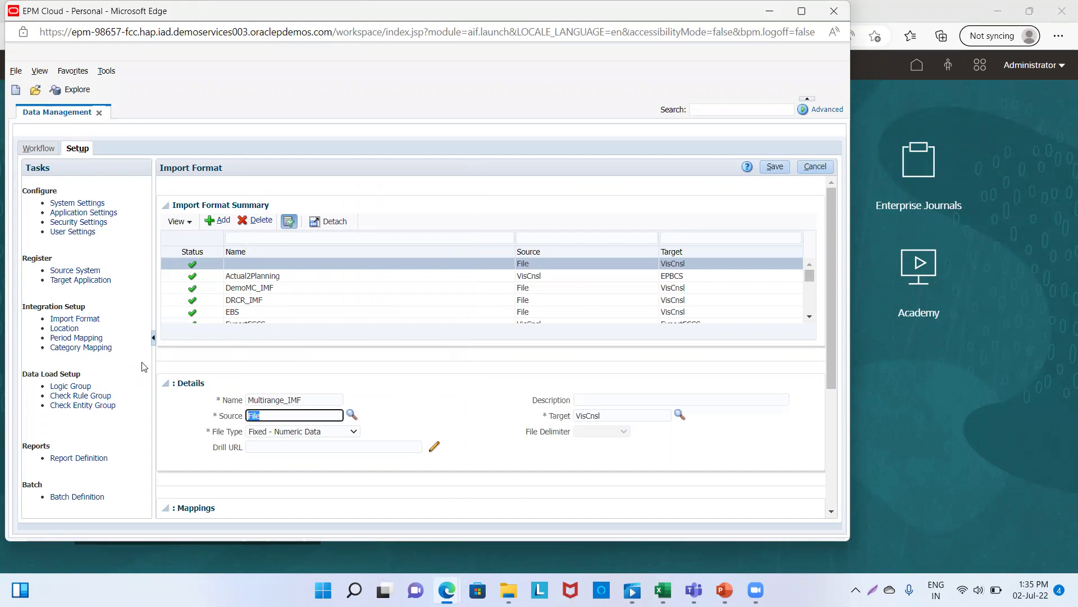
pyautogui.press('Tab')
pyautogui.press('Tab')
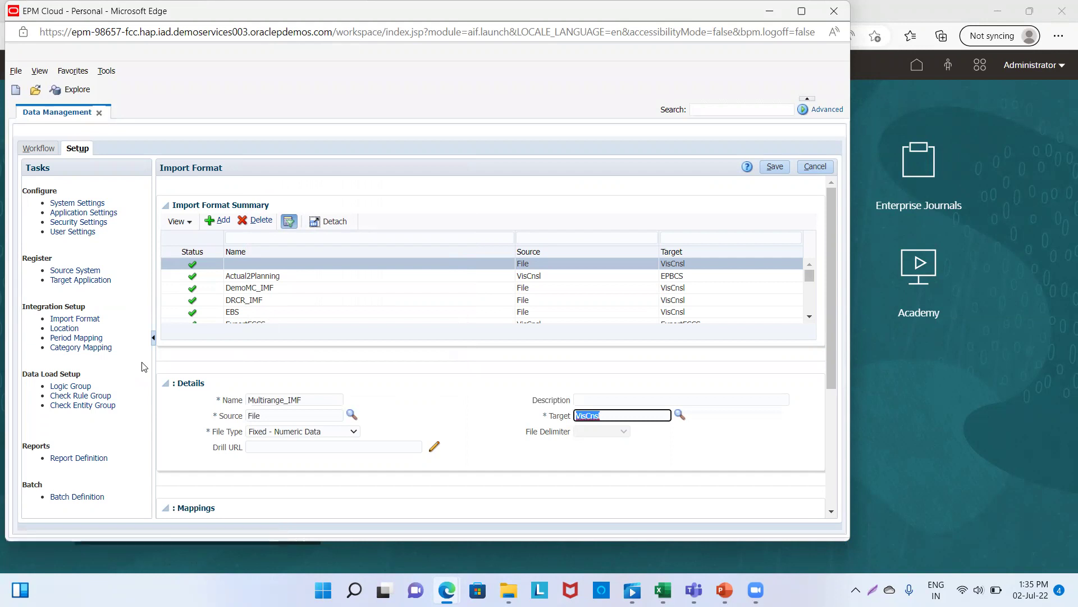
pyautogui.press('Tab')
pyautogui.press('Tab')
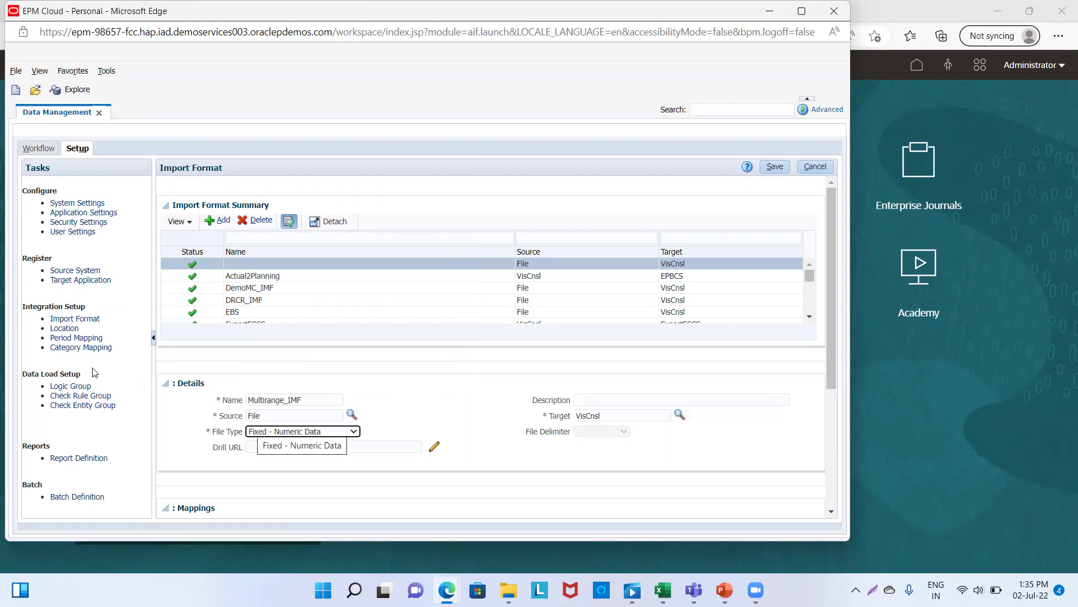
pyautogui.click(354, 435)
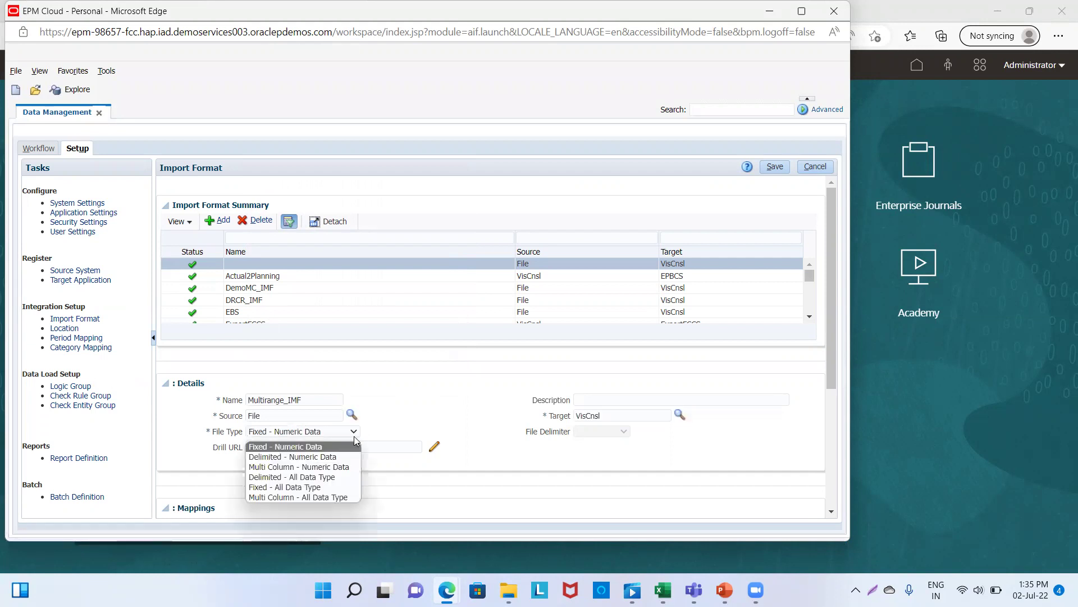
pyautogui.click(339, 456)
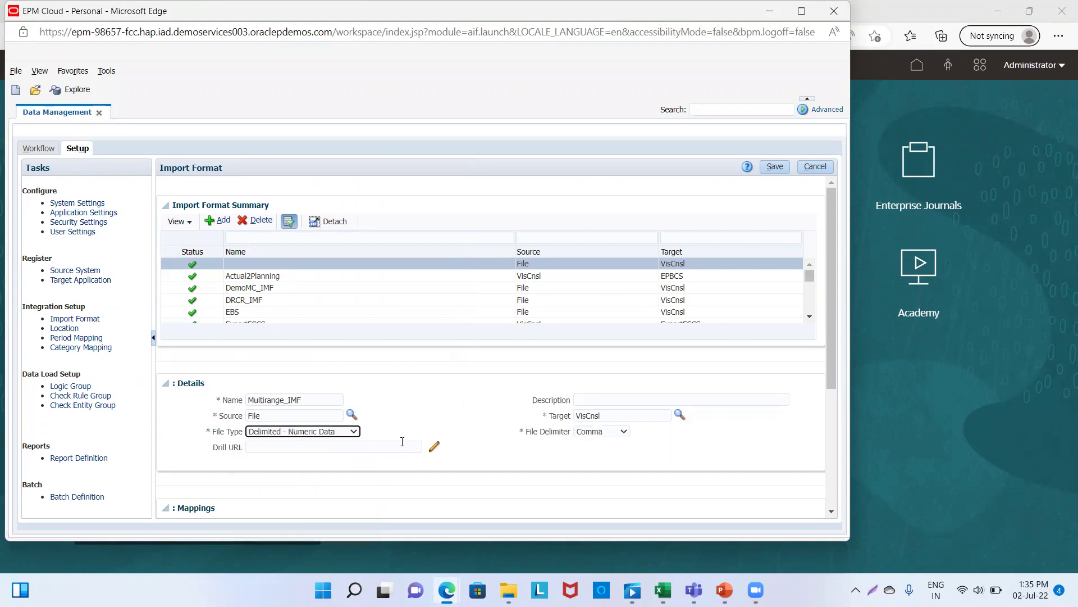
pyautogui.click(774, 168)
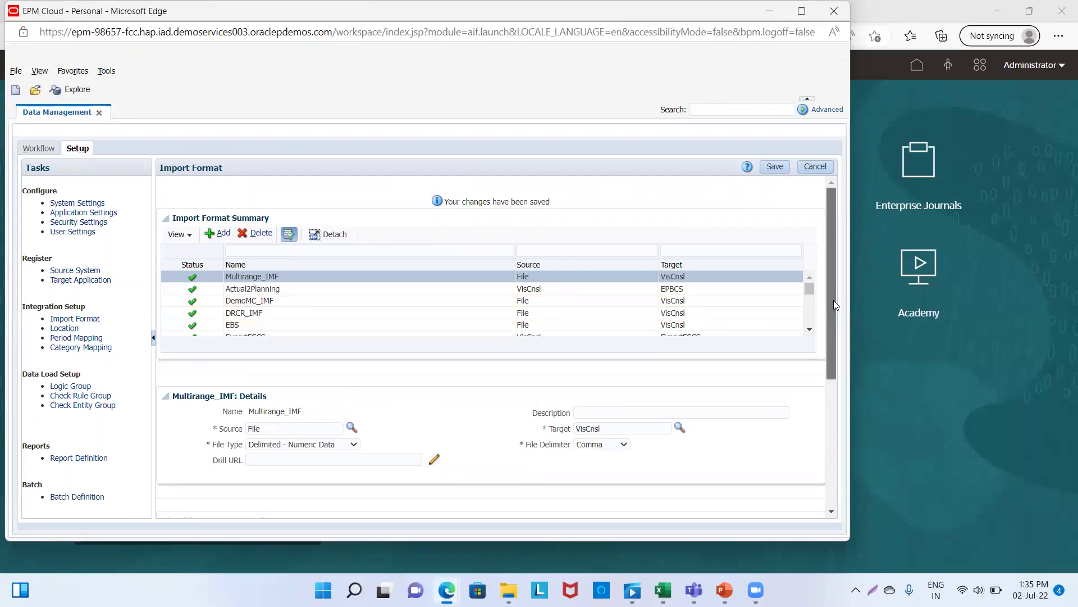
# Map the Account target to source column Account with field number 1 and save the import format.
pyautogui.moveTo(835, 305); pyautogui.dragTo(834, 466)
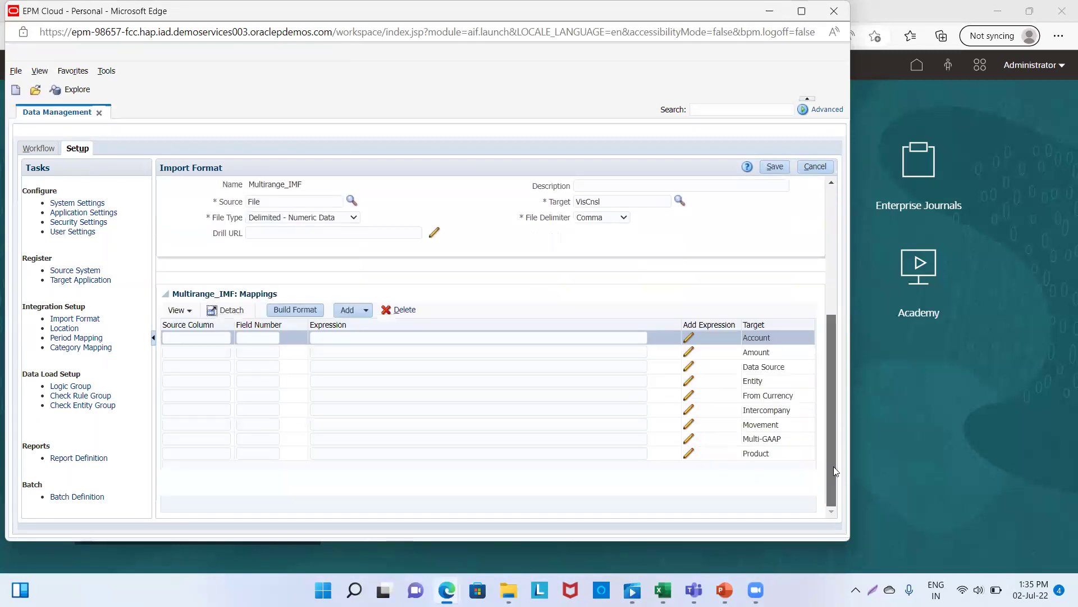
pyautogui.doubleClick(768, 336)
pyautogui.hotkey('ctrl', 'c')
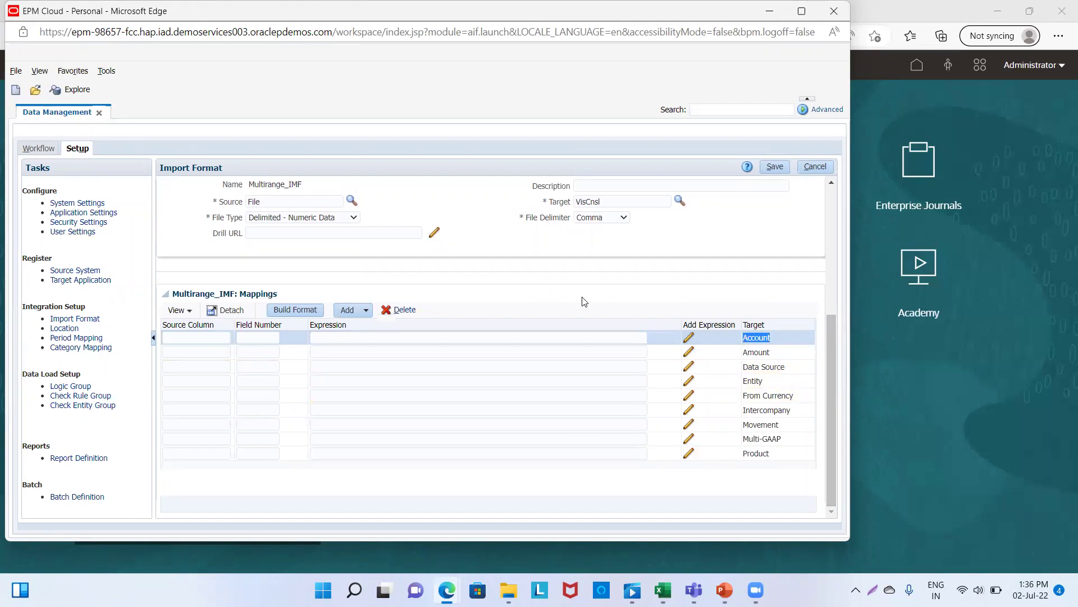
pyautogui.click(194, 336)
pyautogui.hotkey('ctrl', 'v')
pyautogui.click(257, 337)
pyautogui.write('1')
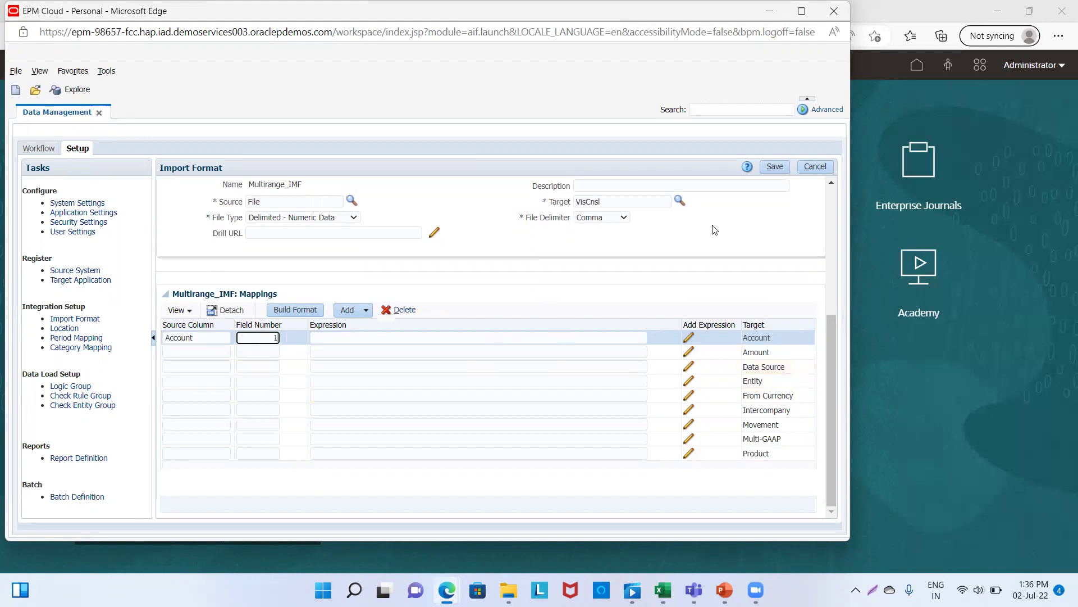
pyautogui.click(774, 166)
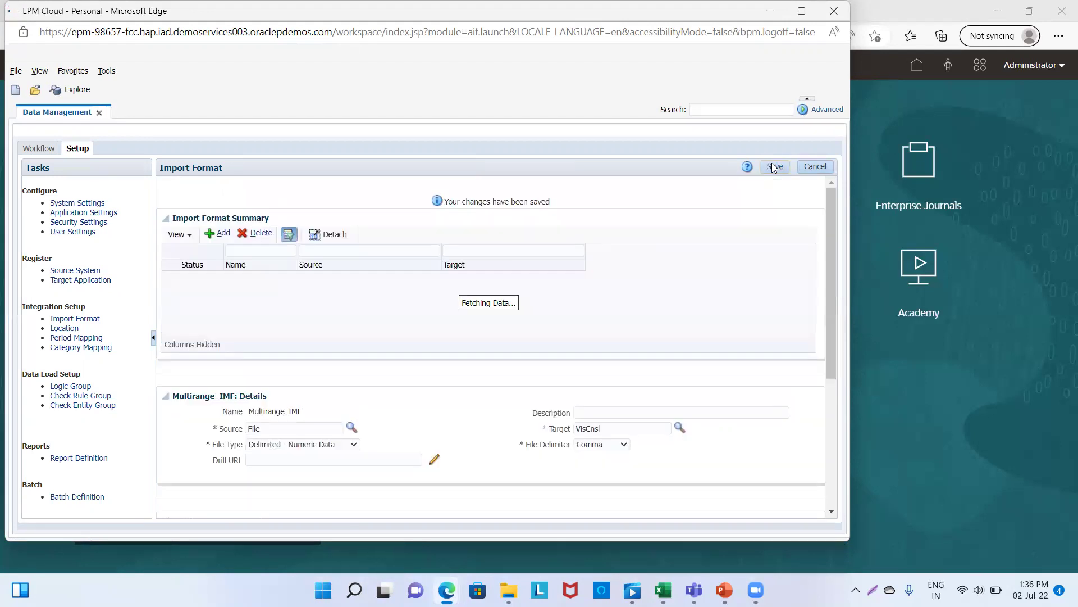
# Map the Amount target with Account as the source column and field number 4, and save the import format.
pyautogui.scroll(-4, 823, 400)
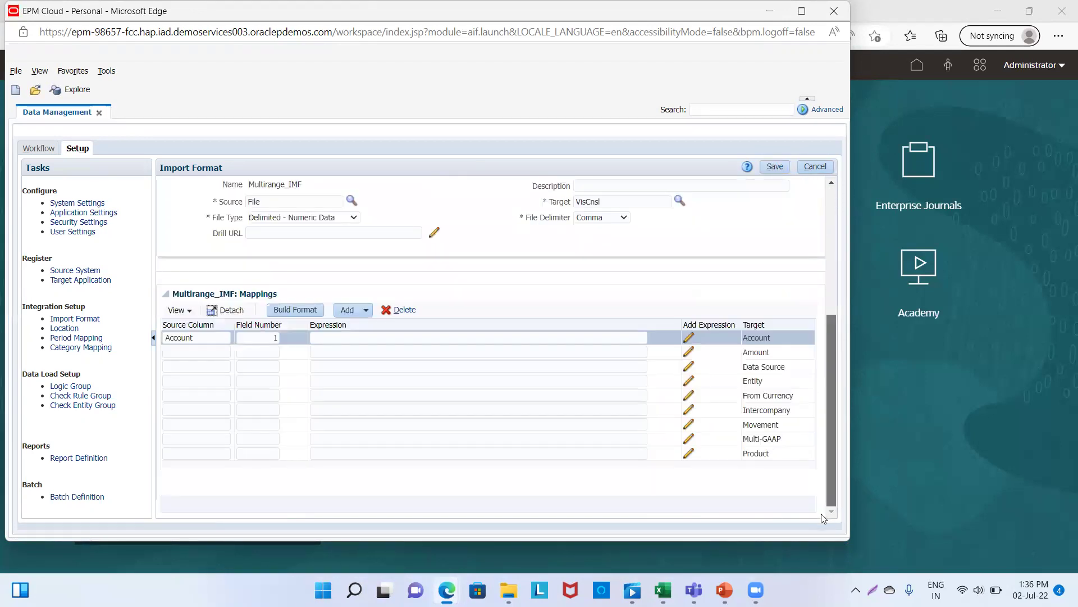
pyautogui.click(768, 350)
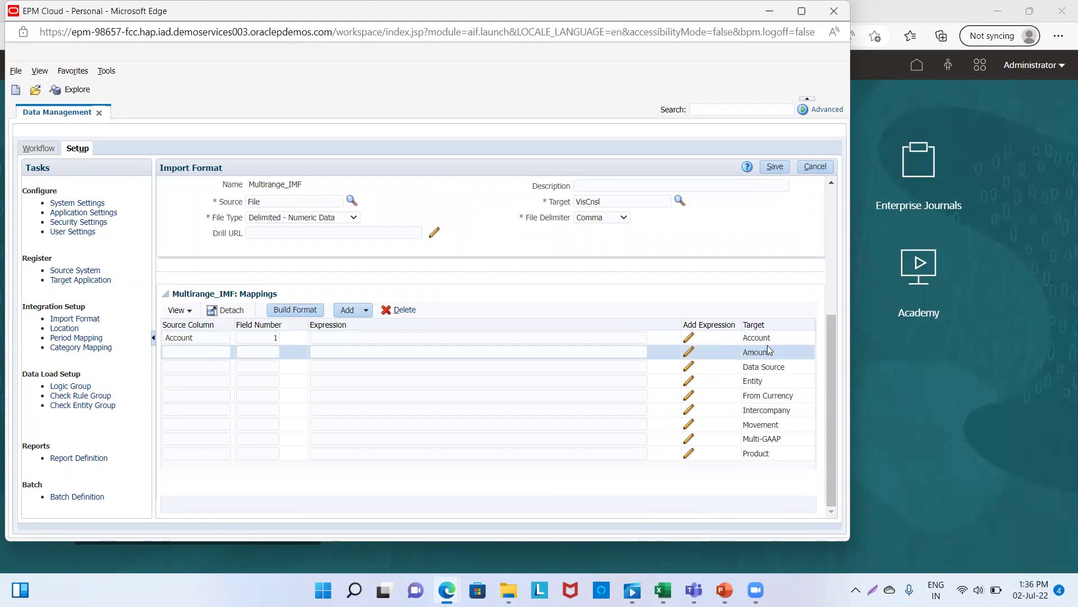
pyautogui.click(204, 353)
pyautogui.write('Account')
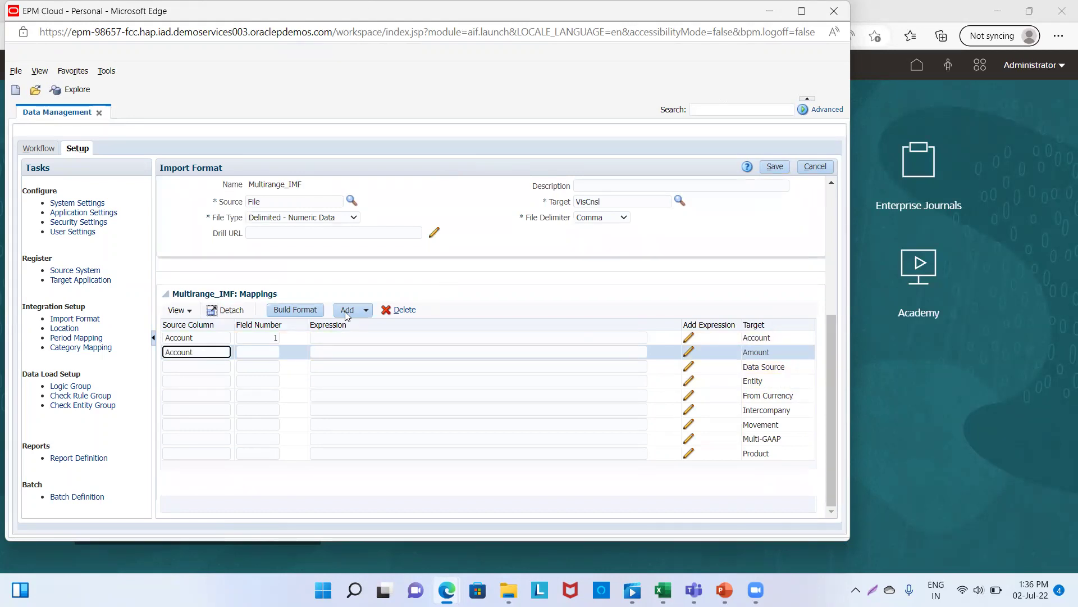
pyautogui.click(271, 351)
pyautogui.write('4')
pyautogui.press('Tab')
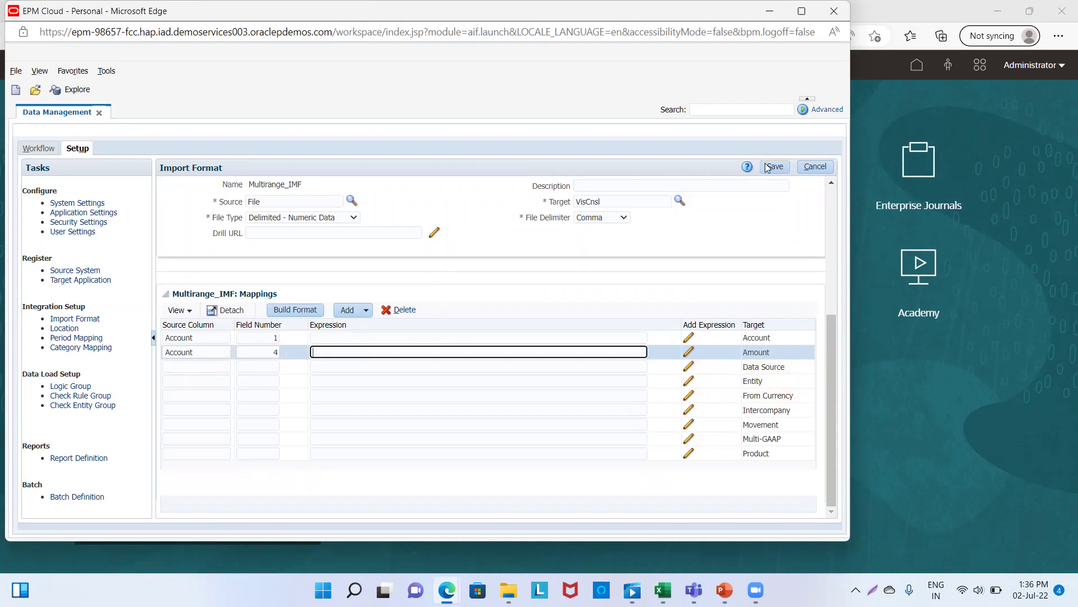
pyautogui.click(767, 167)
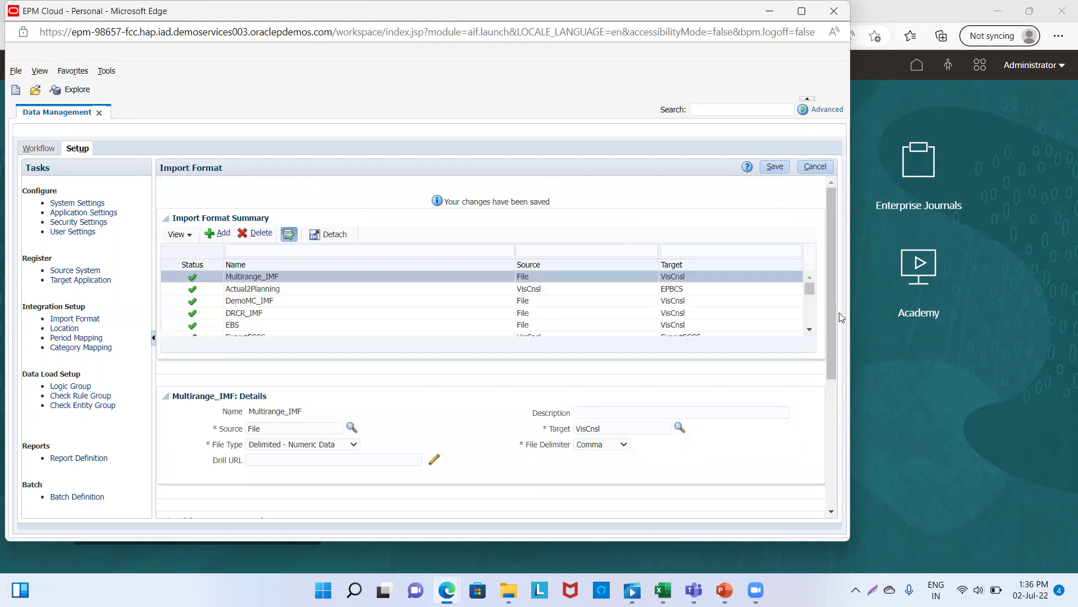
# Map the Data Source target to source column Data Source, field number 3 and expression "FCCS_Managed Data", and save the import format.
pyautogui.scroll(-4, 835, 313)
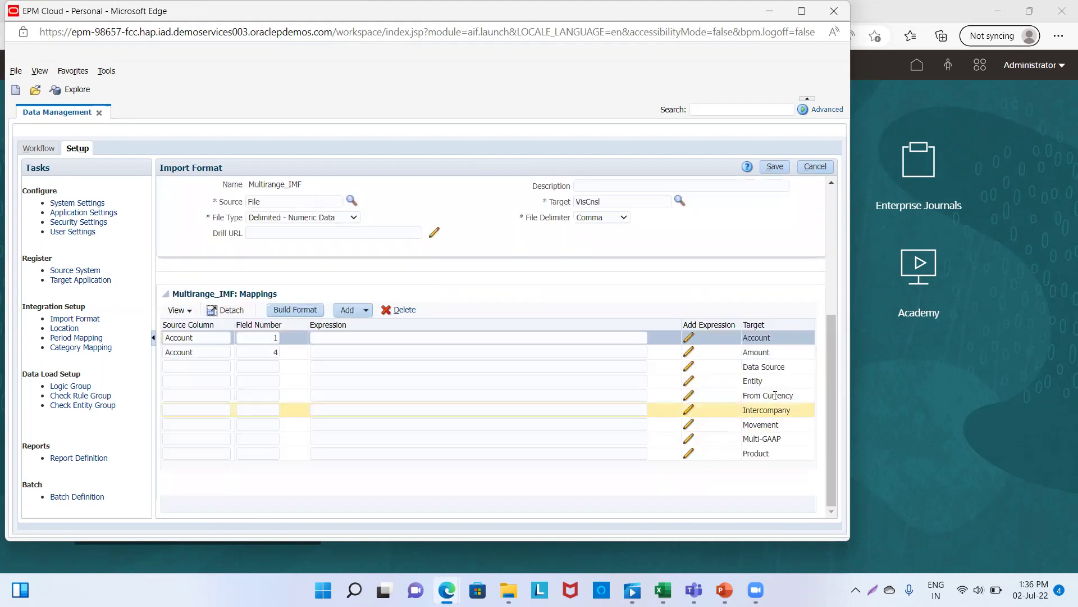
pyautogui.click(773, 366)
pyautogui.hotkey('ctrl', 'c')
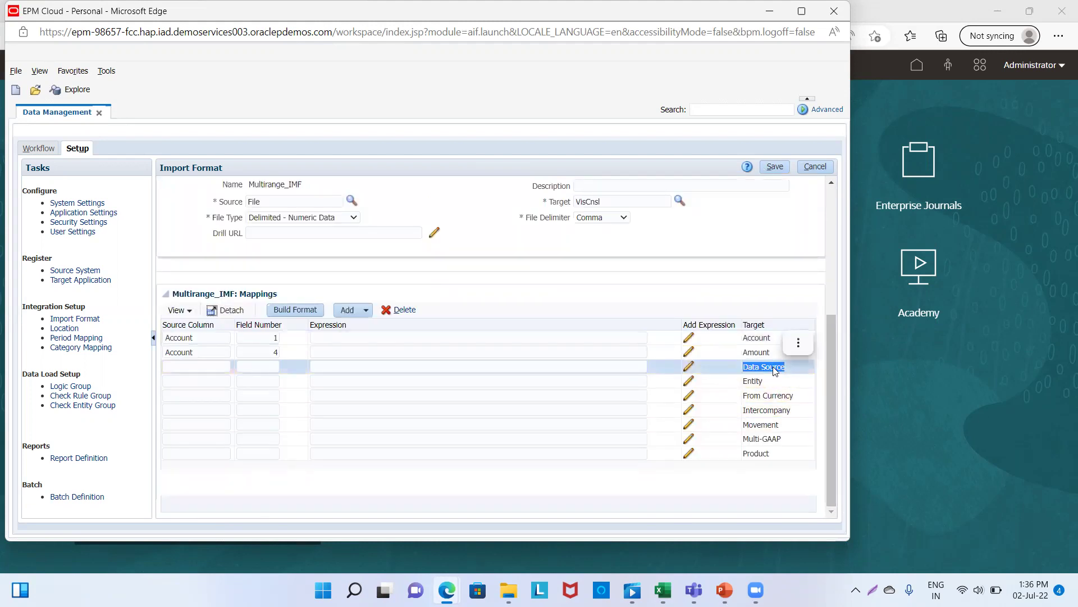
pyautogui.click(170, 365)
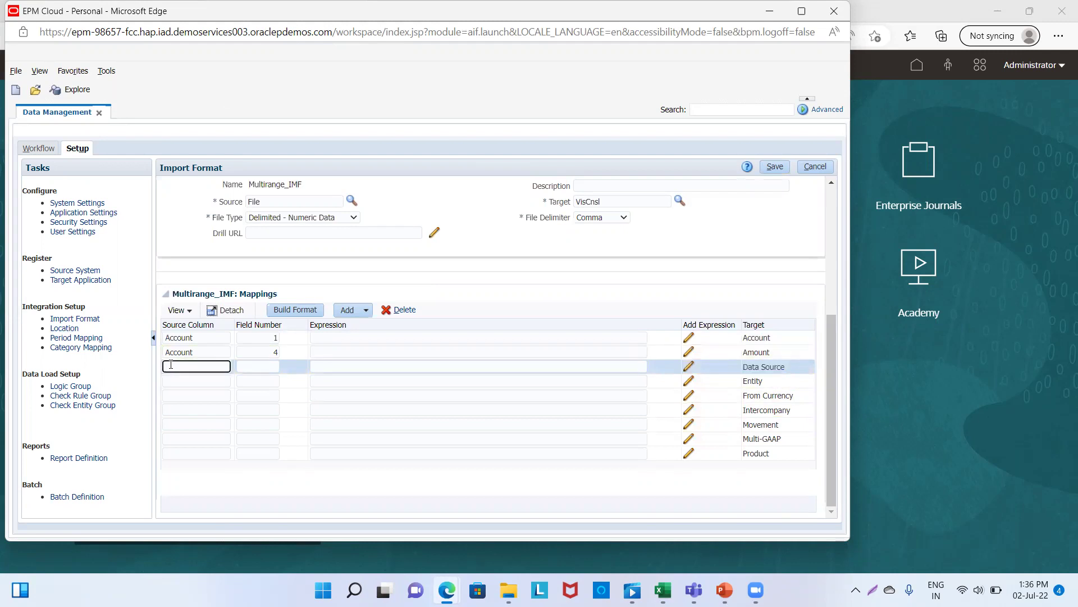
pyautogui.hotkey('ctrl', 'v')
pyautogui.click(266, 365)
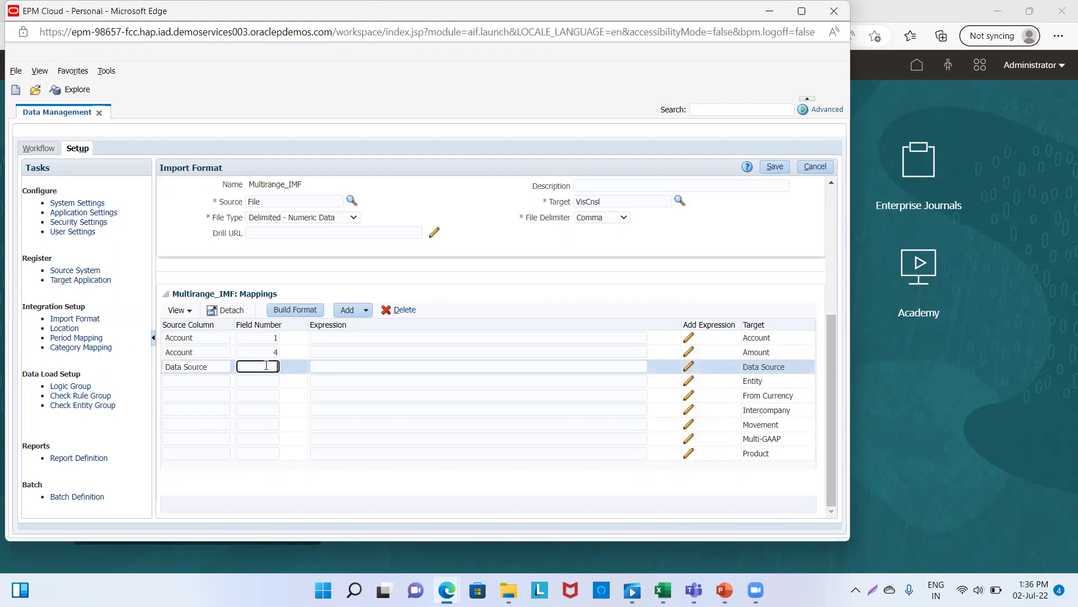
pyautogui.click(321, 368)
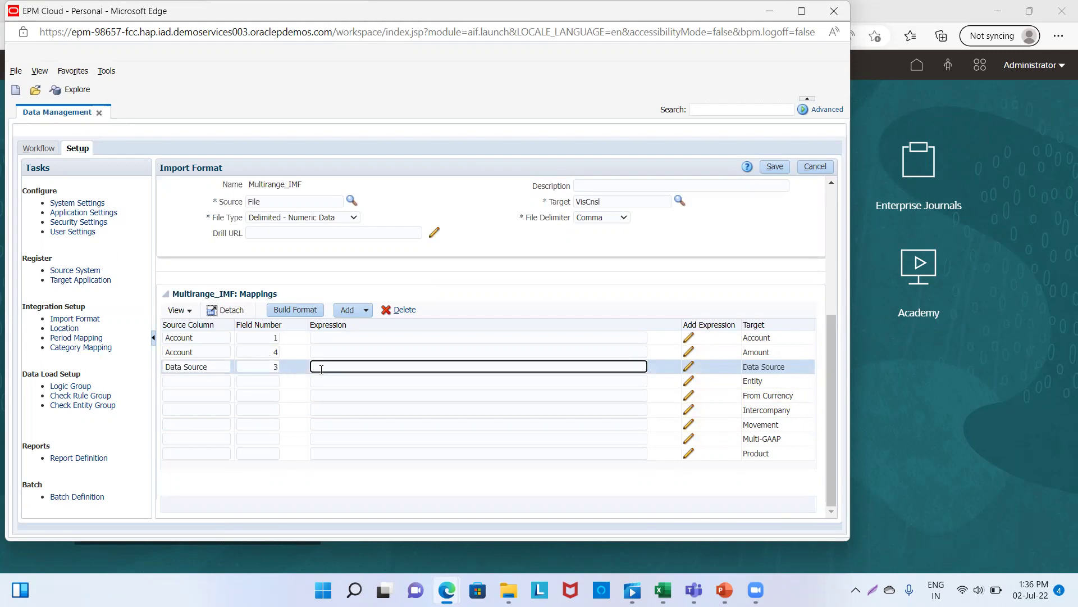
pyautogui.write('FCCS_Managed ')
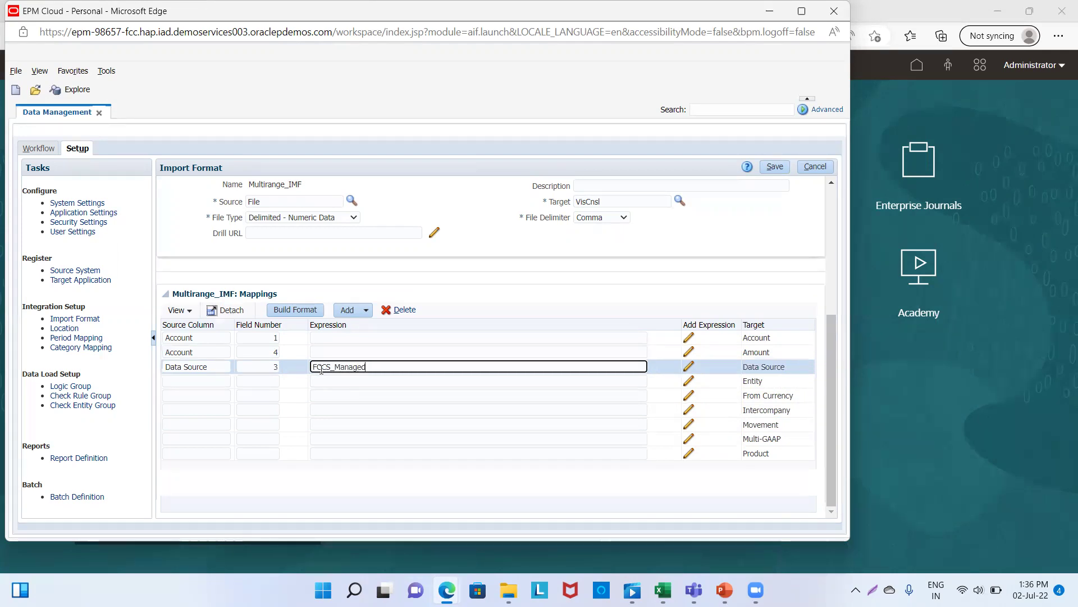
pyautogui.write('Data')
pyautogui.click(775, 167)
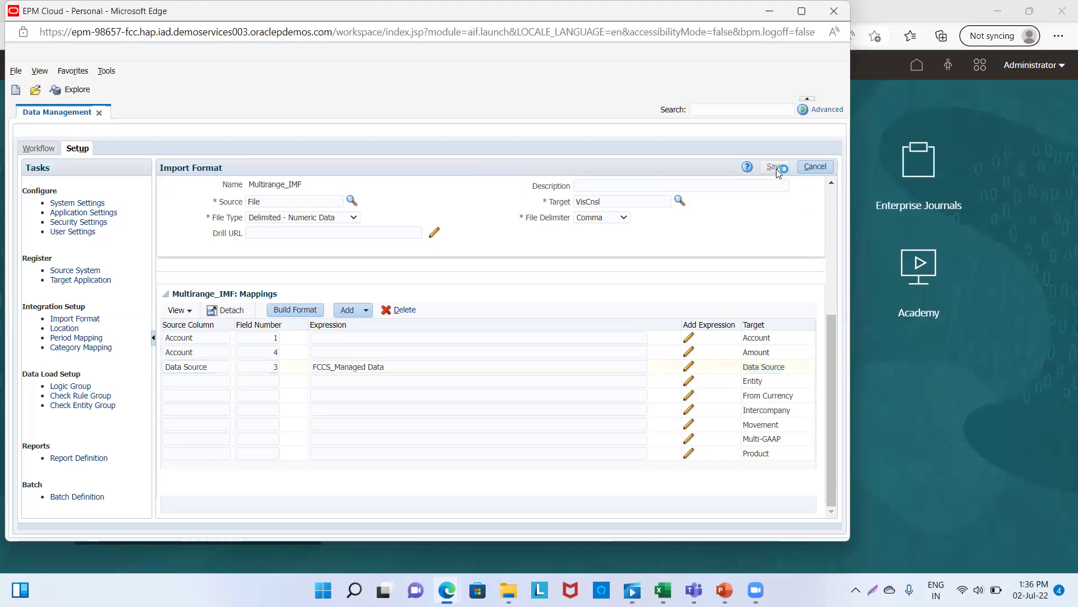
pyautogui.moveTo(828, 348); pyautogui.dragTo(830, 541)
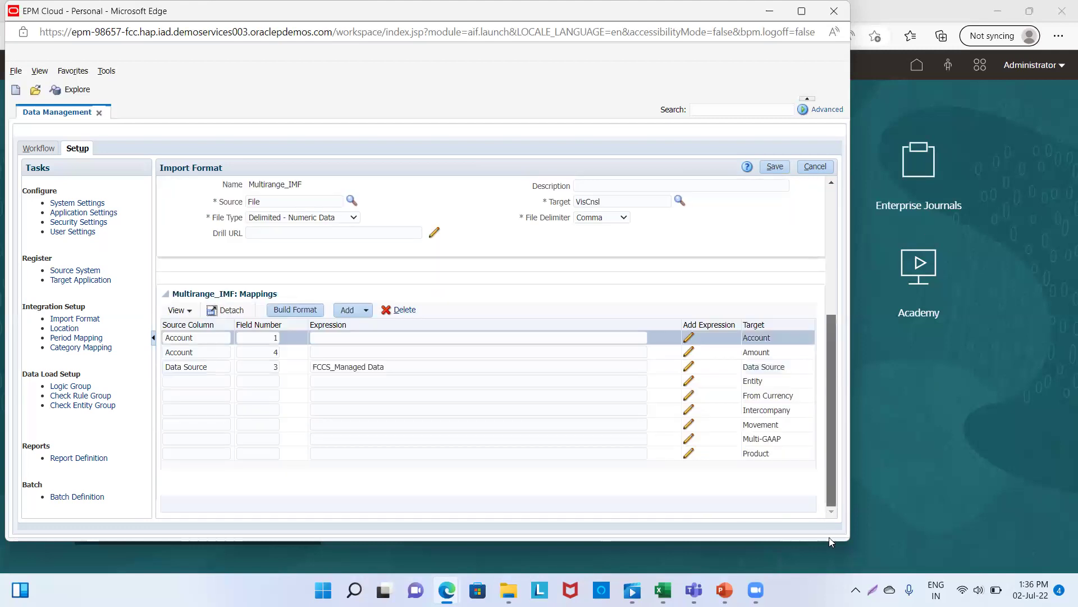
# Map the Entity target to source column Entity with field number 3, and save the import format.
pyautogui.click(761, 380)
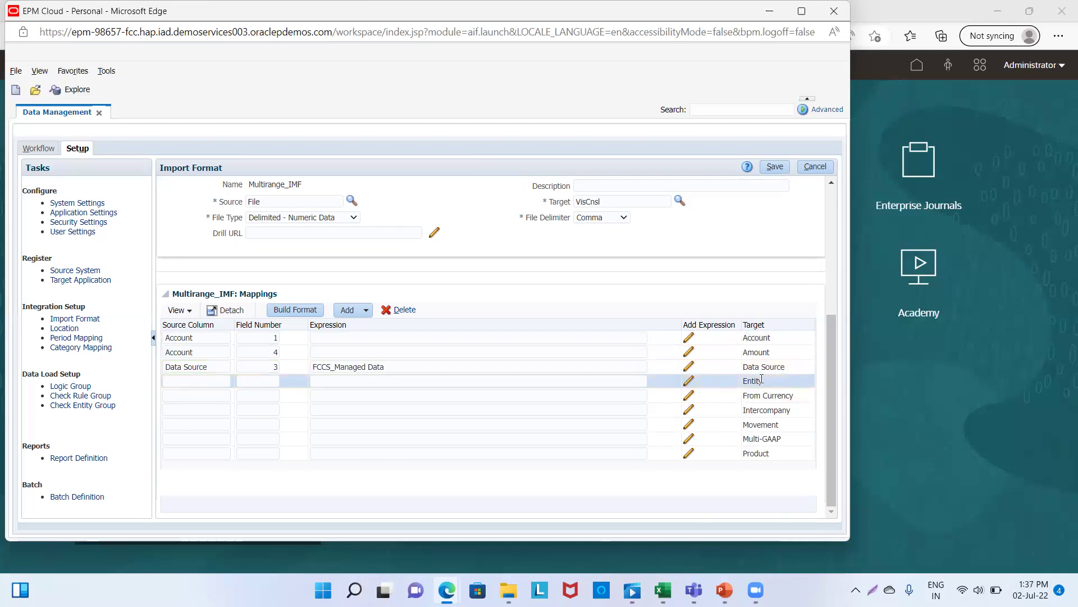
pyautogui.doubleClick(761, 380)
pyautogui.hotkey('ctrl', 'c')
pyautogui.click(166, 379)
pyautogui.hotkey('ctrl', 'v')
pyautogui.click(267, 382)
pyautogui.click(771, 168)
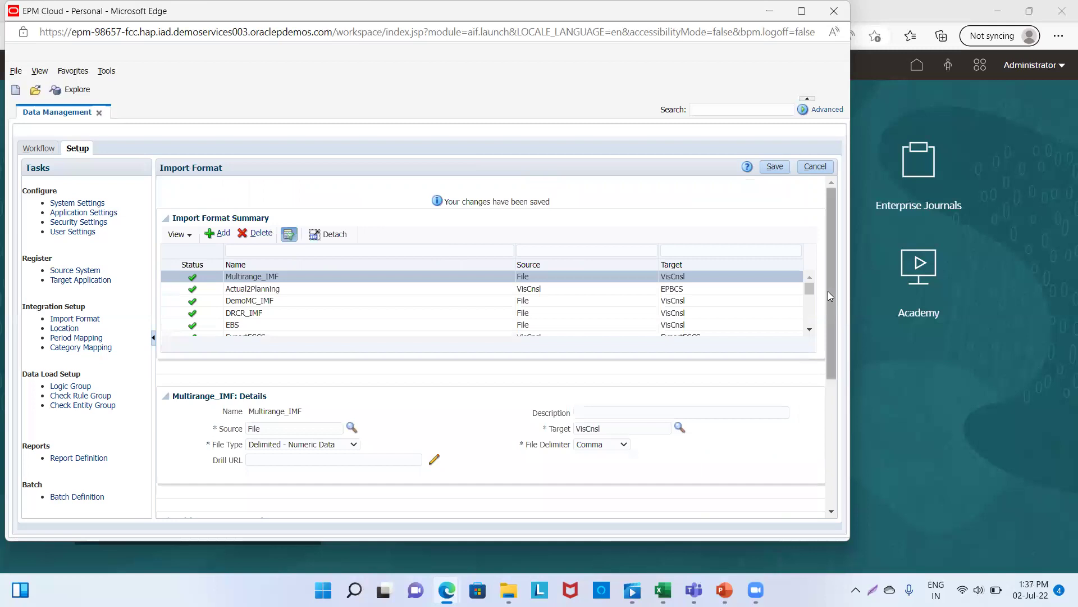
# Map the From Currency target to source column From Currency, field number 3 and expression "Entity Currency", and save the import format.
pyautogui.scroll(-4, 830, 296)
pyautogui.doubleClick(782, 413)
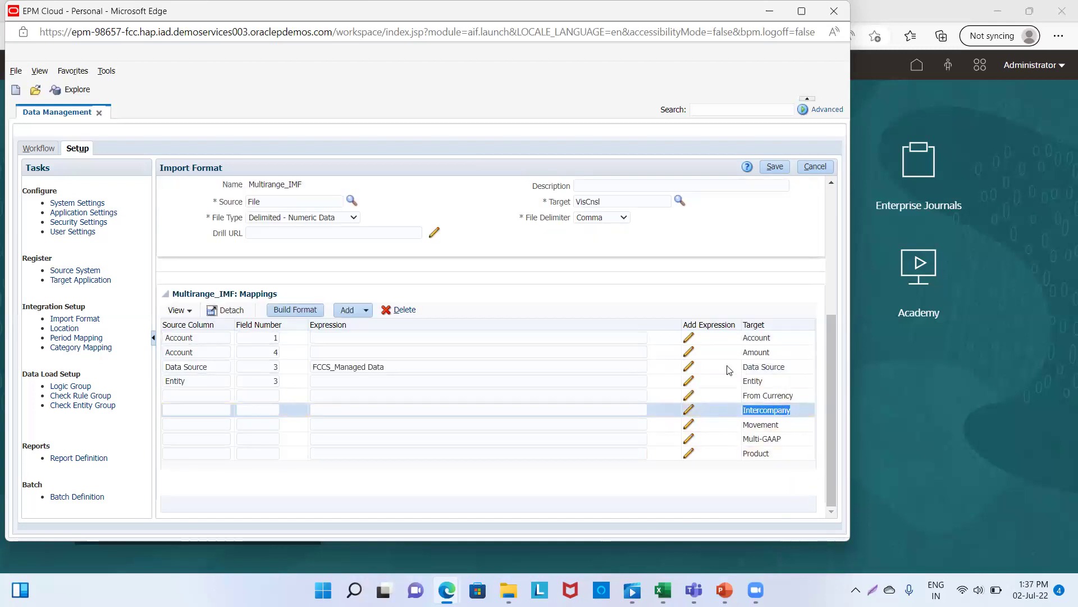
pyautogui.click(194, 395)
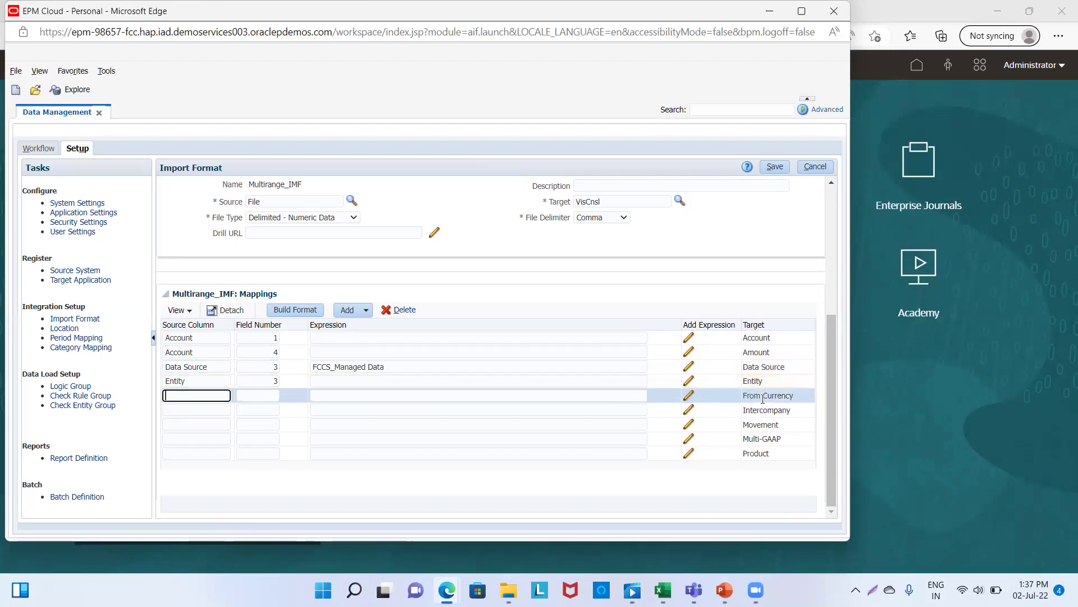
pyautogui.click(797, 395)
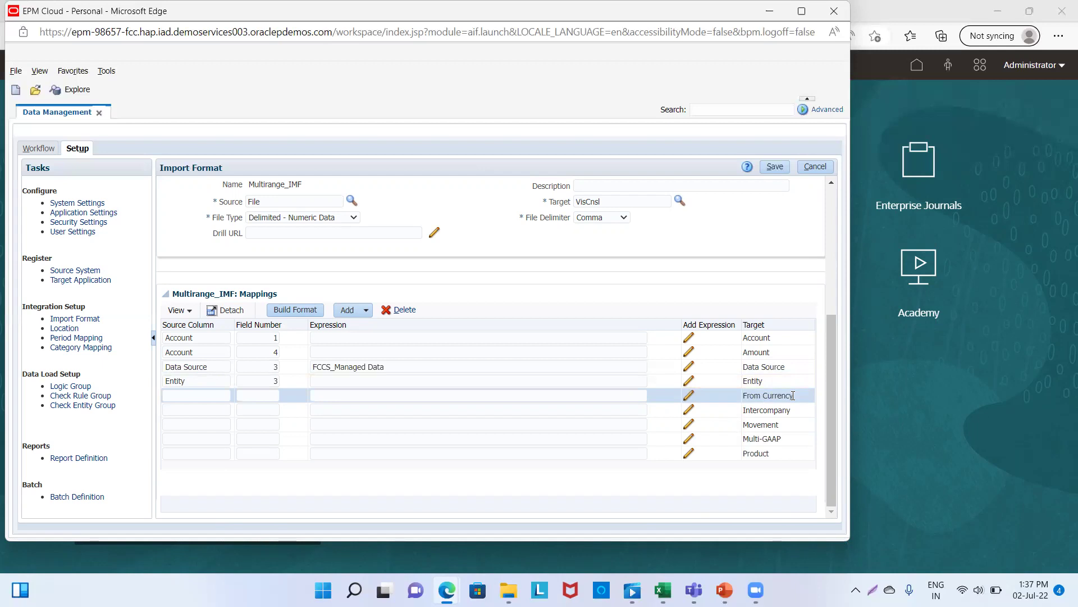
pyautogui.tripleClick(799, 395)
pyautogui.hotkey('ctrl', 'c')
pyautogui.click(196, 395)
pyautogui.hotkey('ctrl', 'v')
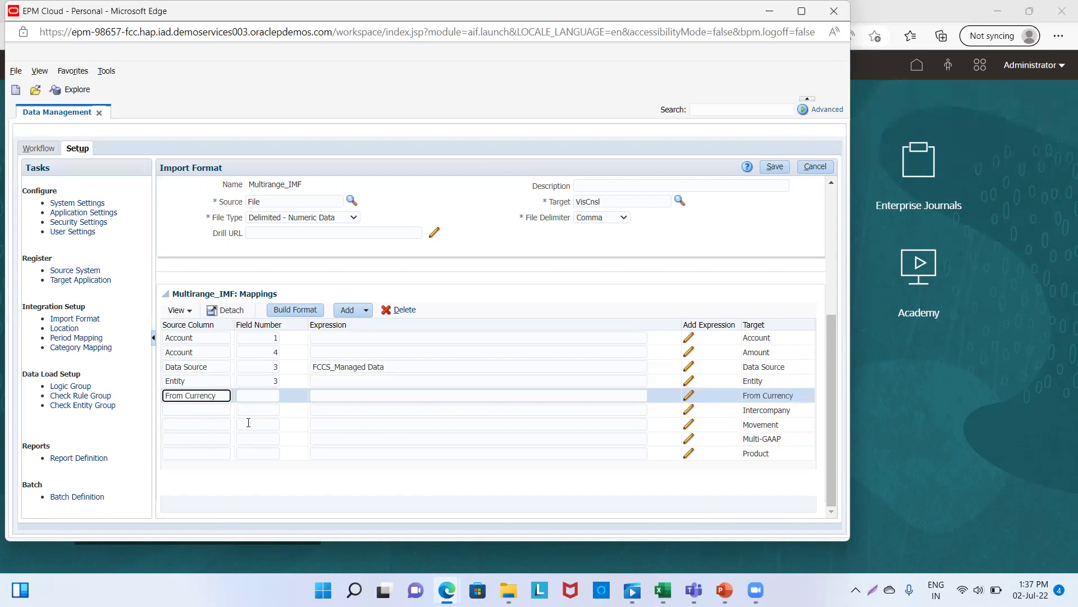
pyautogui.click(245, 399)
pyautogui.write('3')
pyautogui.click(333, 398)
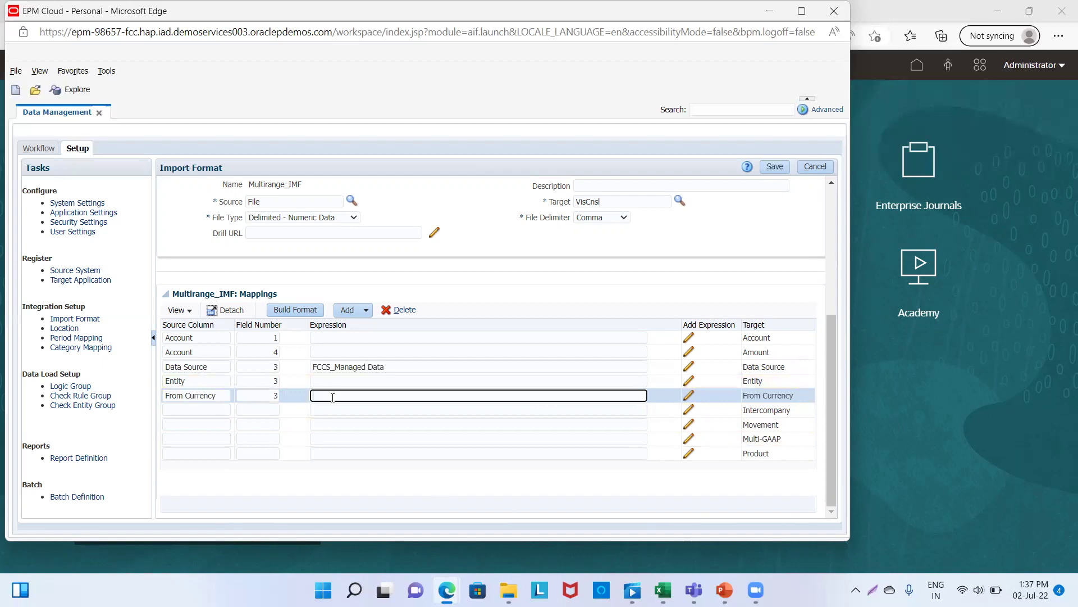
pyautogui.write('EntityCurrency')
pyautogui.click(769, 167)
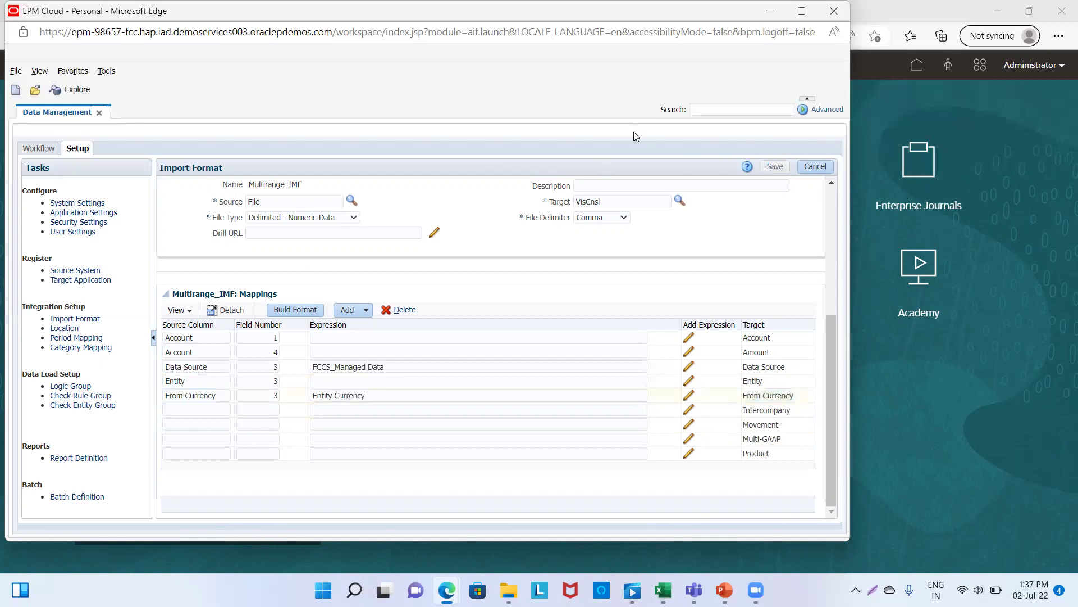
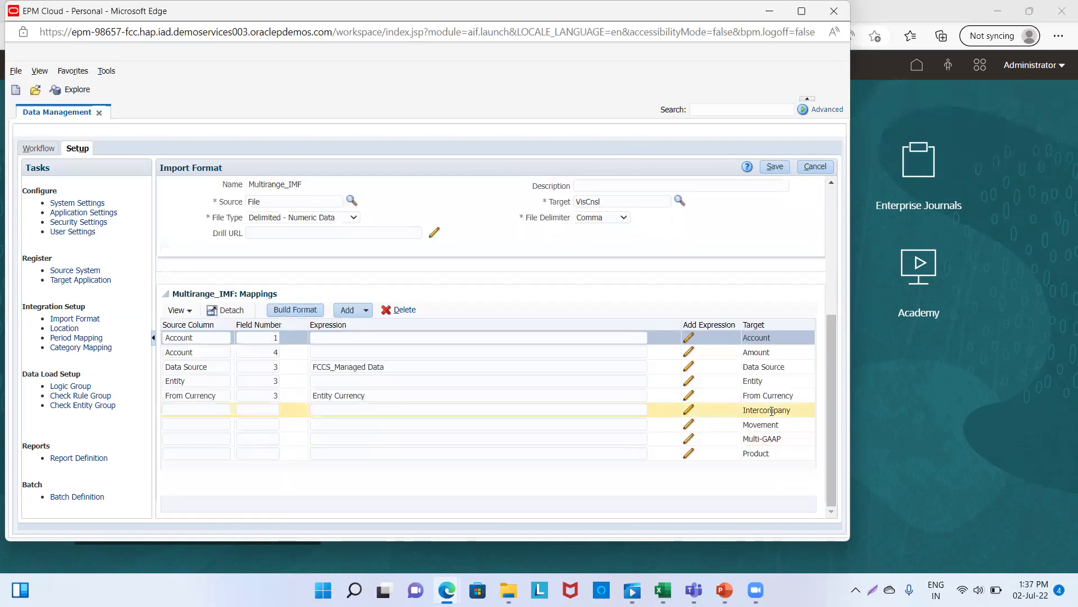
# Map the Intercompany target to source column Intercompany, field number 3 and expression "FCCS_NO Intercompany", and save the import format.
pyautogui.click(770, 410)
pyautogui.hotkey('ctrl', 'c')
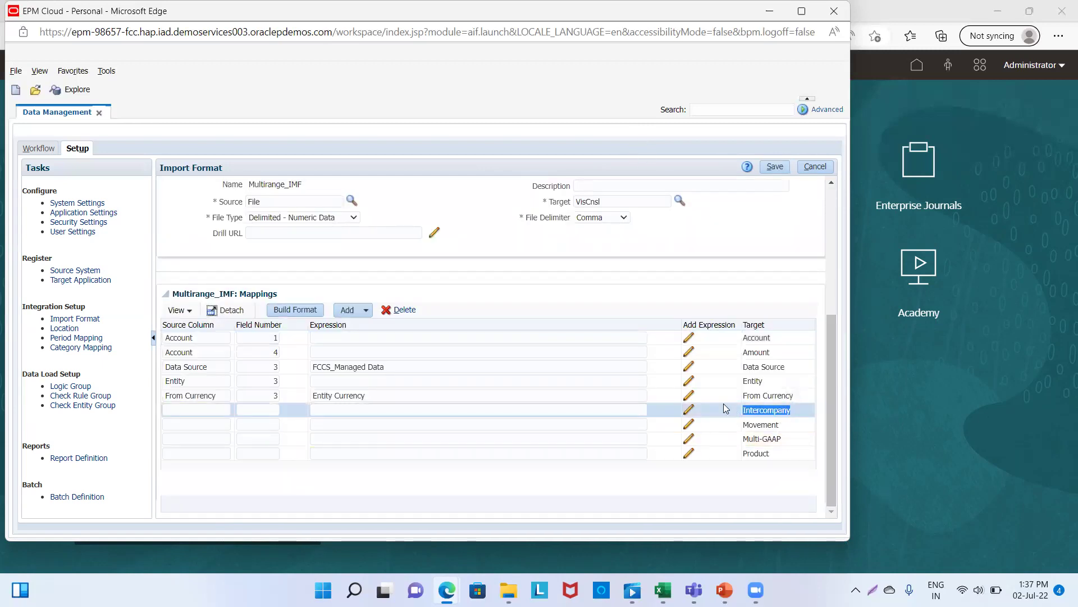
pyautogui.click(186, 408)
pyautogui.hotkey('ctrl', 'v')
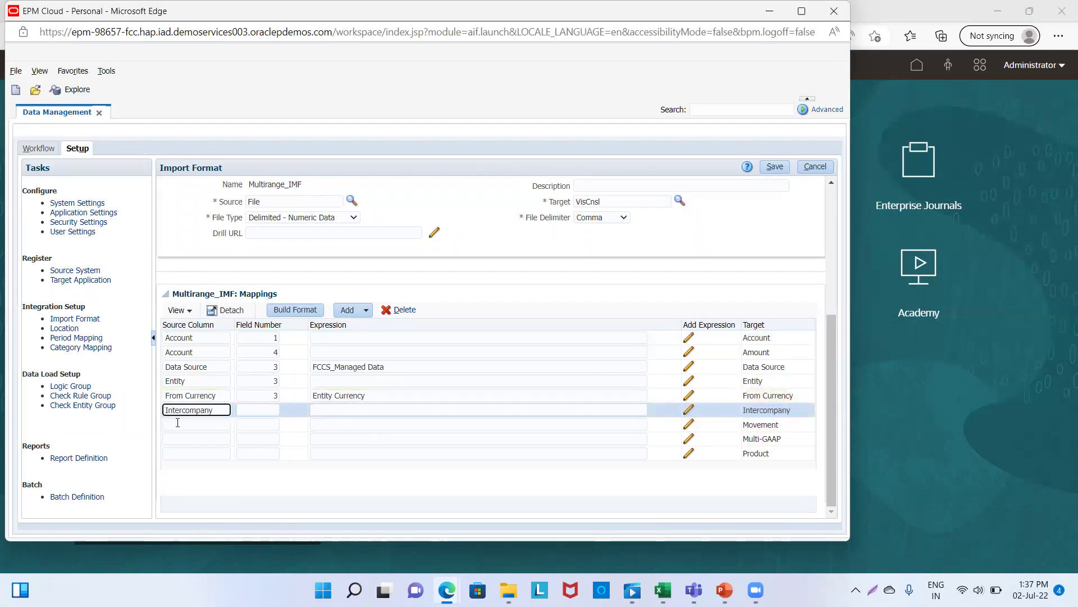
pyautogui.click(250, 409)
pyautogui.write('3')
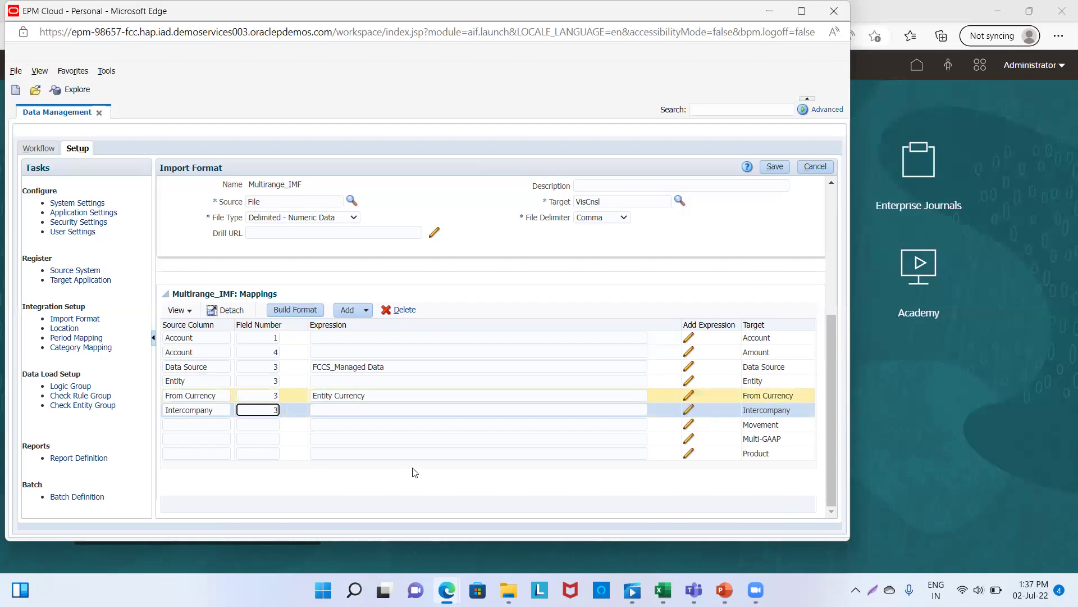
pyautogui.click(367, 410)
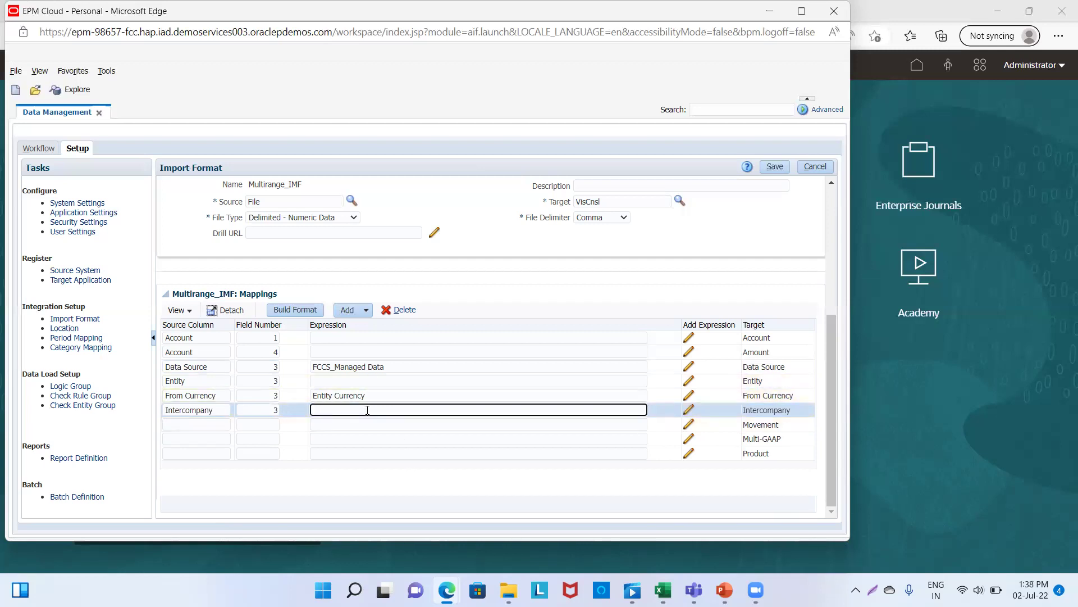
pyautogui.write('FCCS_NO Intercompany')
pyautogui.click(777, 167)
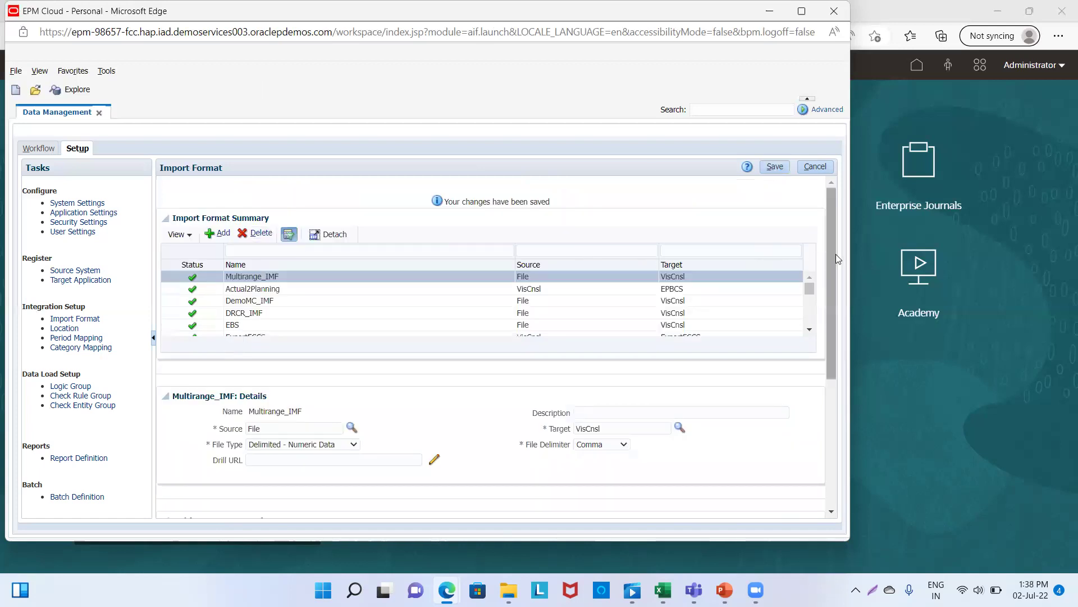
# Correct the Intercompany mapping's expression to "FCCS_No Intercompany" and save the import format.
pyautogui.moveTo(831, 254); pyautogui.dragTo(835, 403)
pyautogui.doubleClick(350, 413)
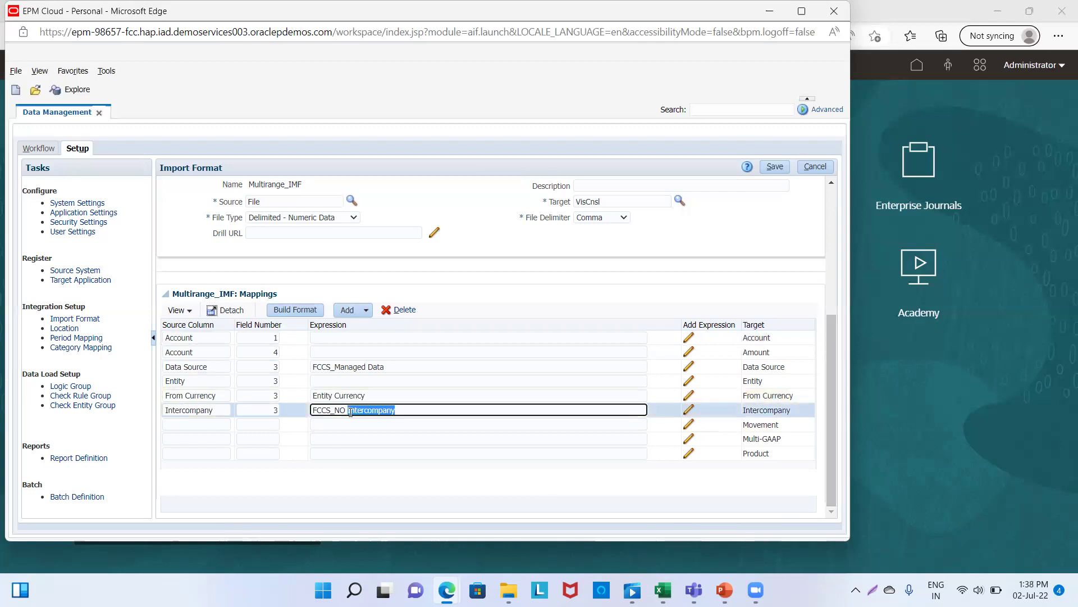
pyautogui.click(352, 412)
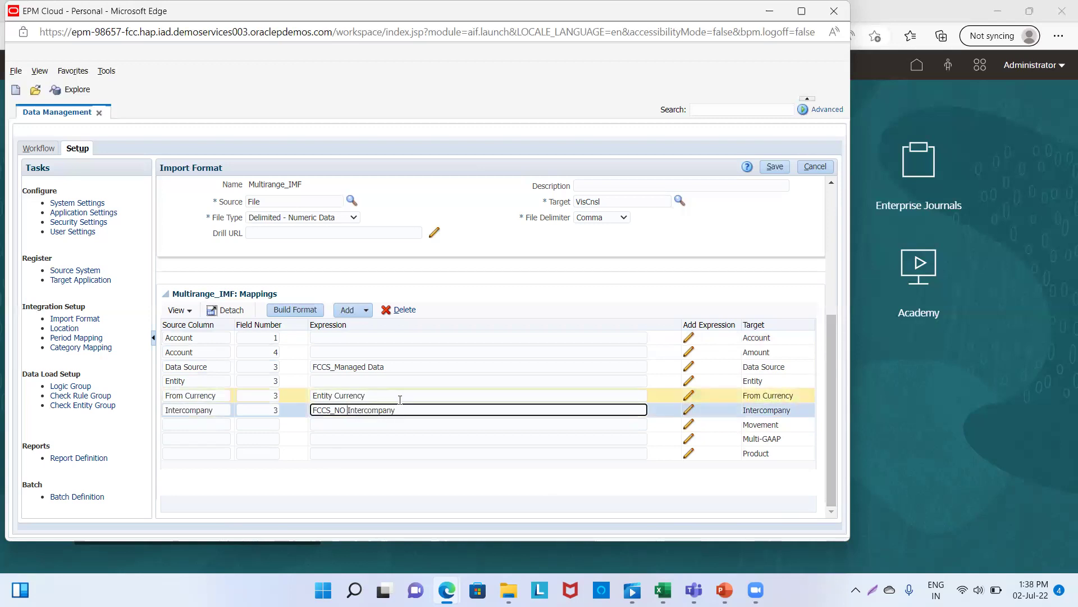
pyautogui.press('Left')
pyautogui.press('BackSpace')
pyautogui.write('o')
pyautogui.click(774, 167)
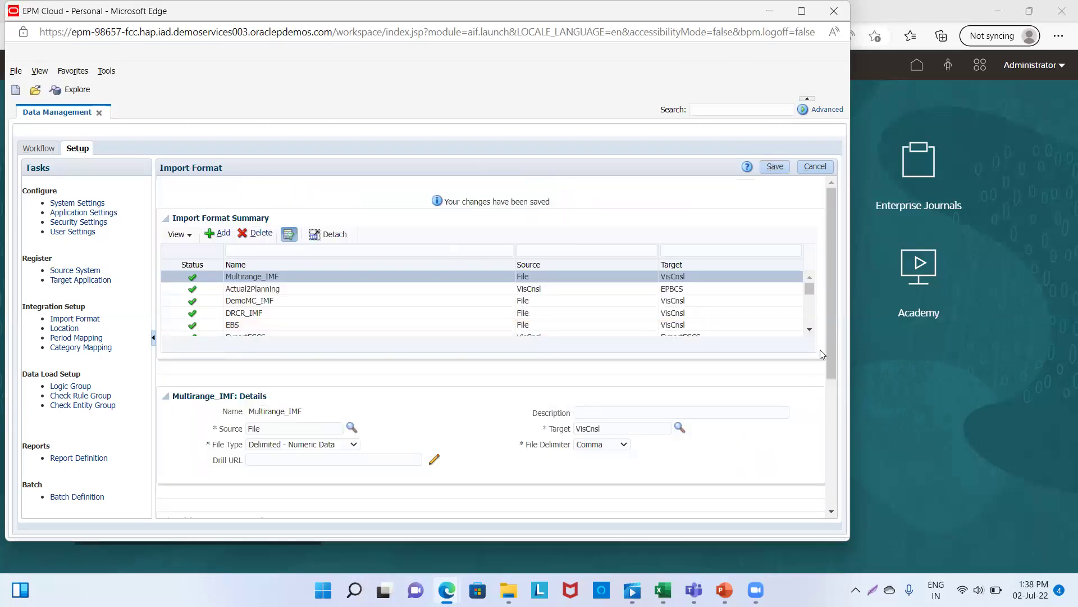
# Map the Movement target to source column Movement, field number 3 and expression "FCCS_No Movement", and save the import format.
pyautogui.moveTo(829, 345); pyautogui.dragTo(859, 553)
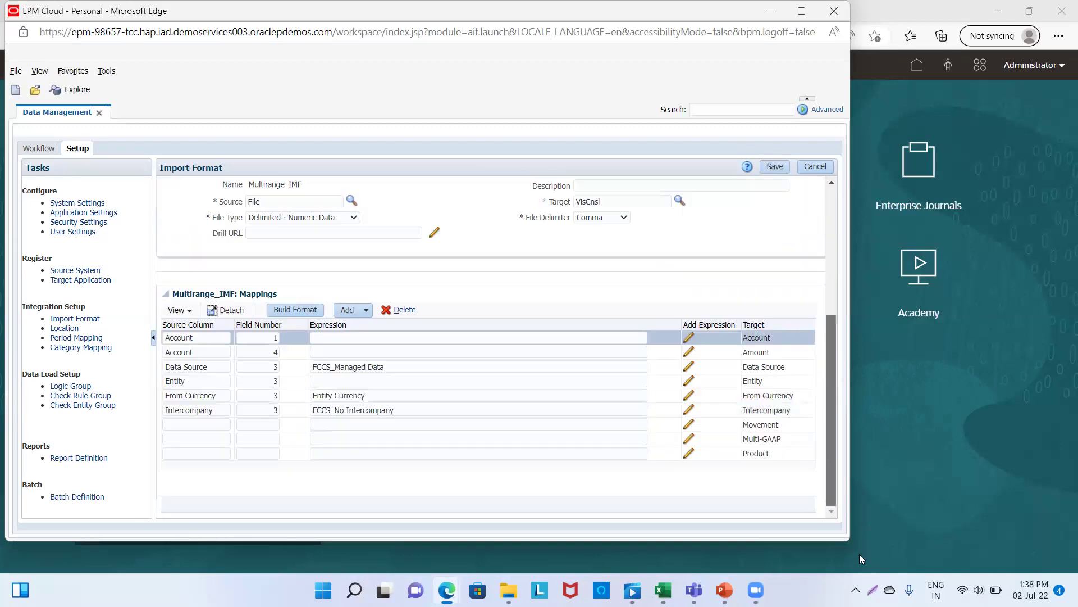
pyautogui.click(776, 426)
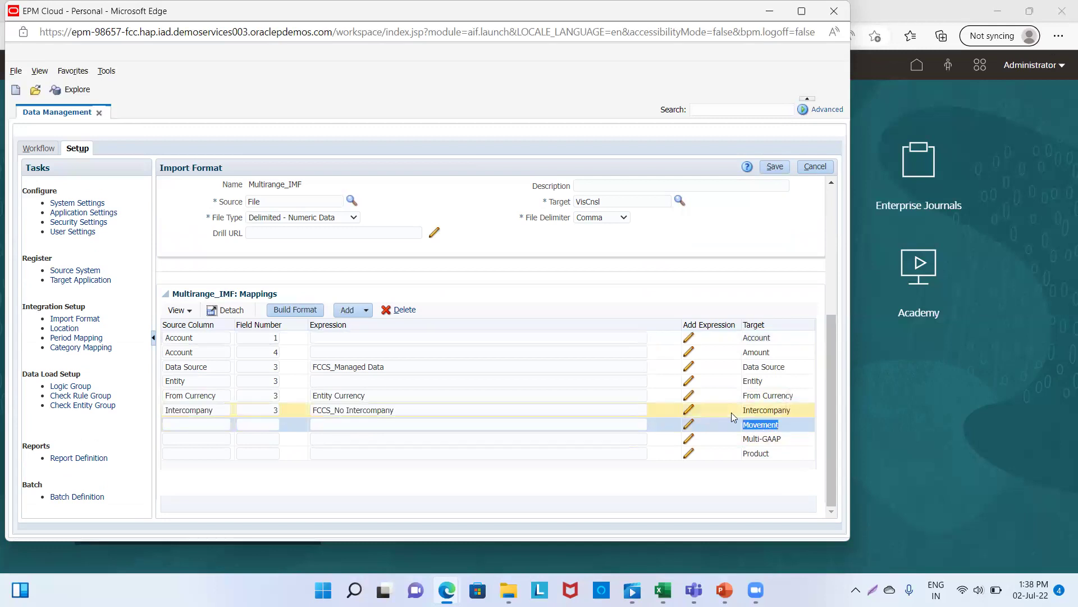
pyautogui.click(184, 424)
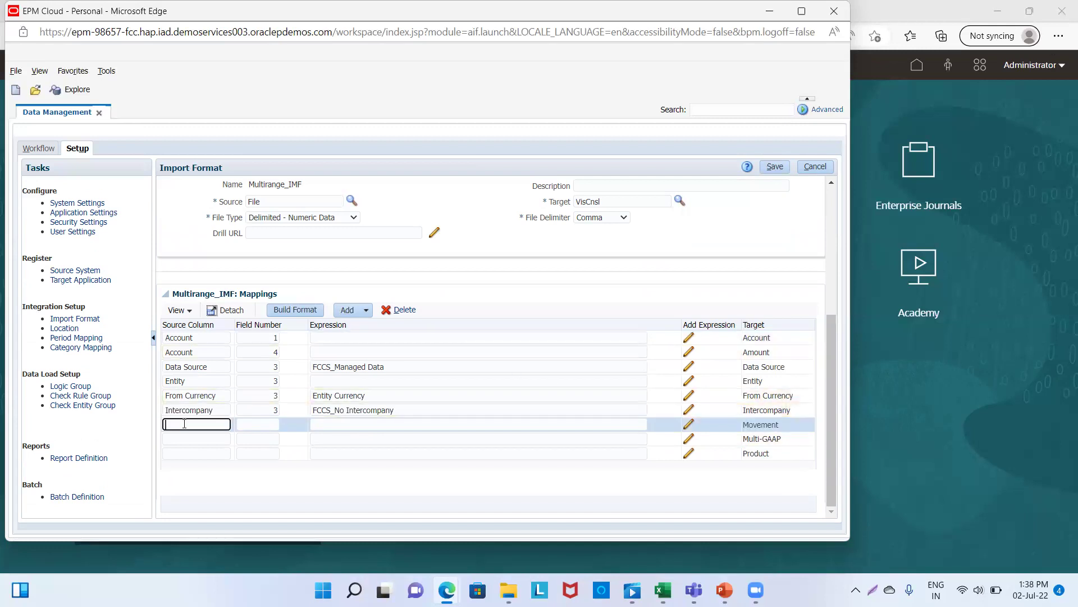
pyautogui.write('Movement')
pyautogui.click(273, 425)
pyautogui.write('3')
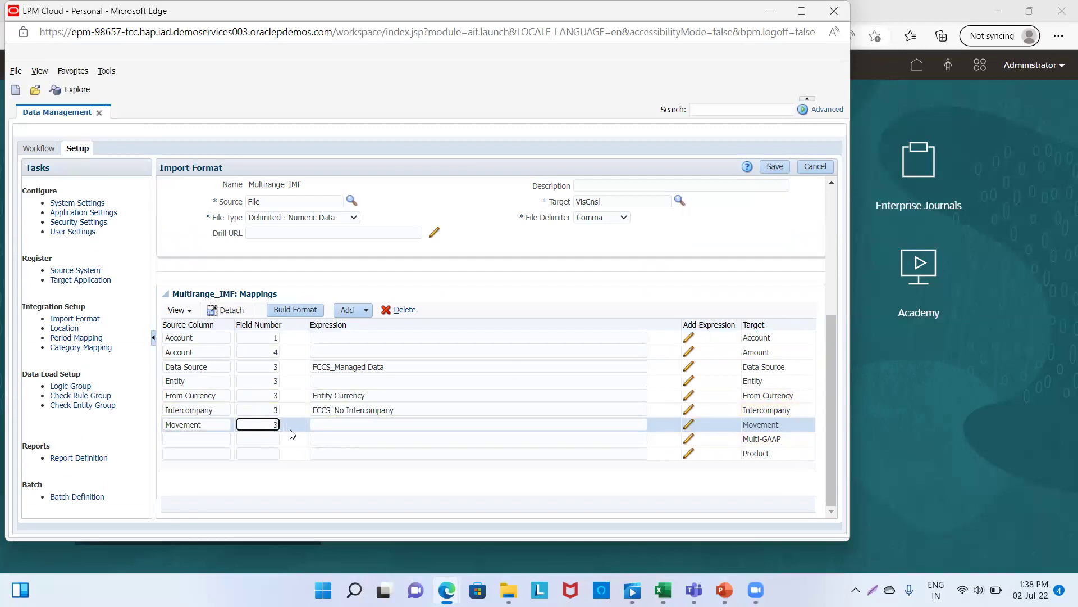
pyautogui.click(336, 426)
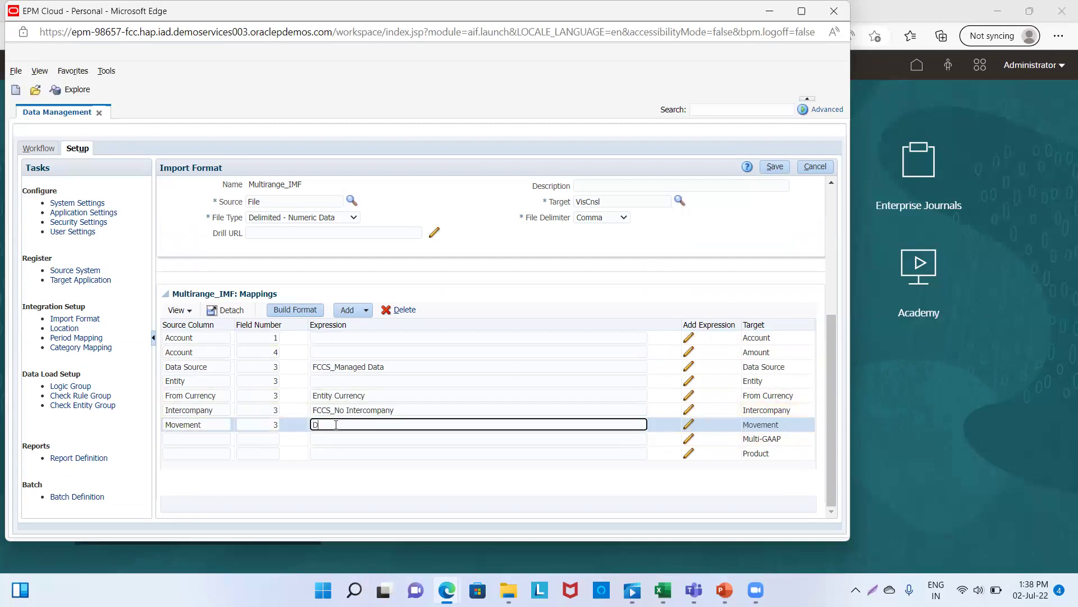
pyautogui.write('FCCS_NO')
pyautogui.press('BackSpace')
pyautogui.write('Movement')
pyautogui.click(778, 167)
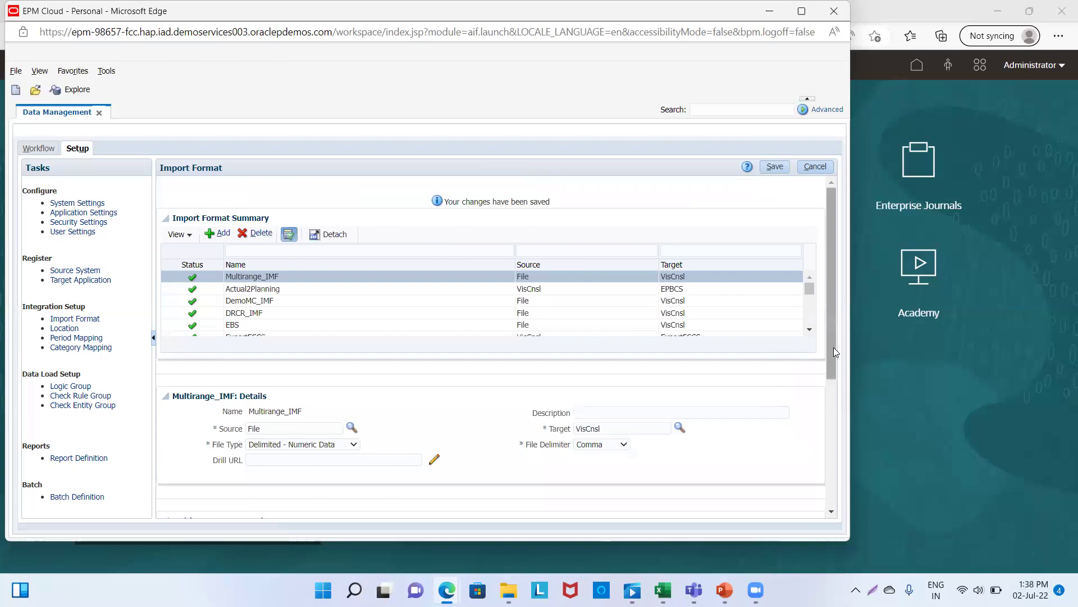
# Map the Multi-GAAP target to source column Multi-GAAP, field number 3 and expression "FCCS_Local GAAP", and save the import format.
pyautogui.moveTo(833, 347); pyautogui.dragTo(833, 473)
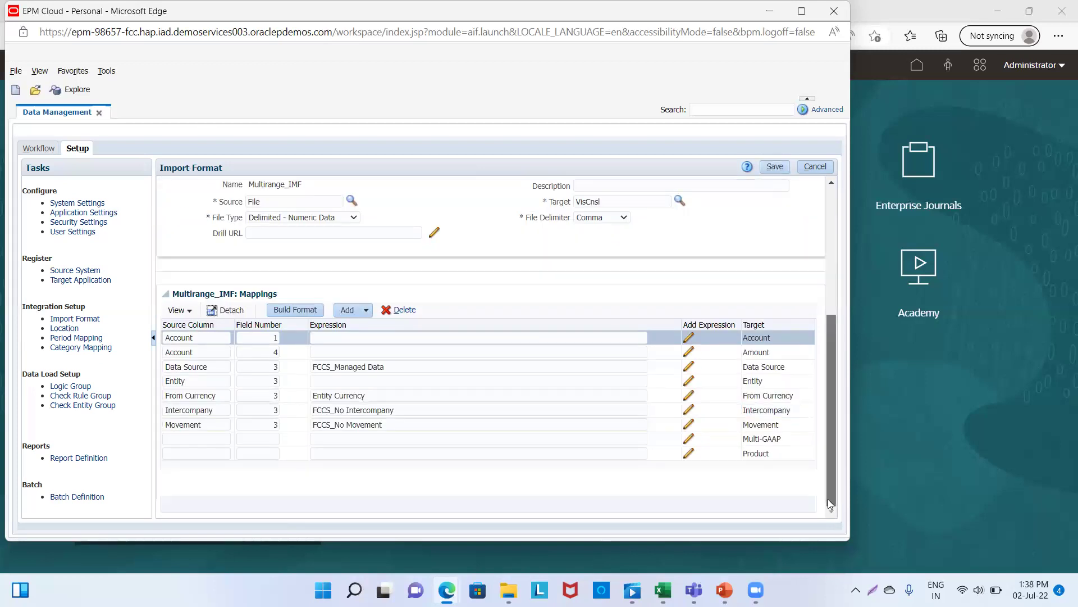
pyautogui.click(778, 439)
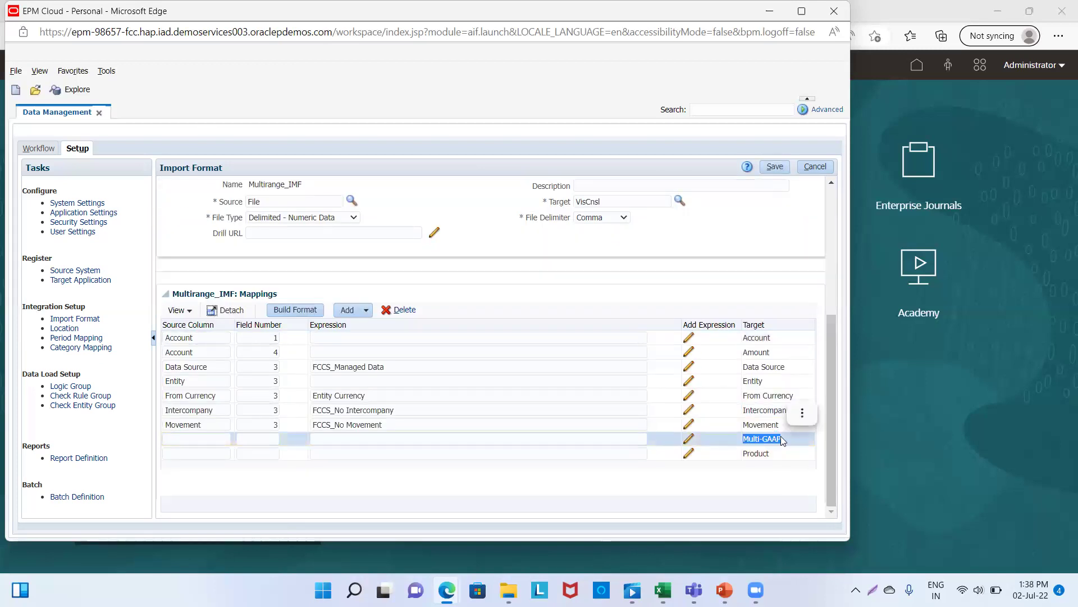
pyautogui.click(204, 443)
pyautogui.write('Multi-GAAP')
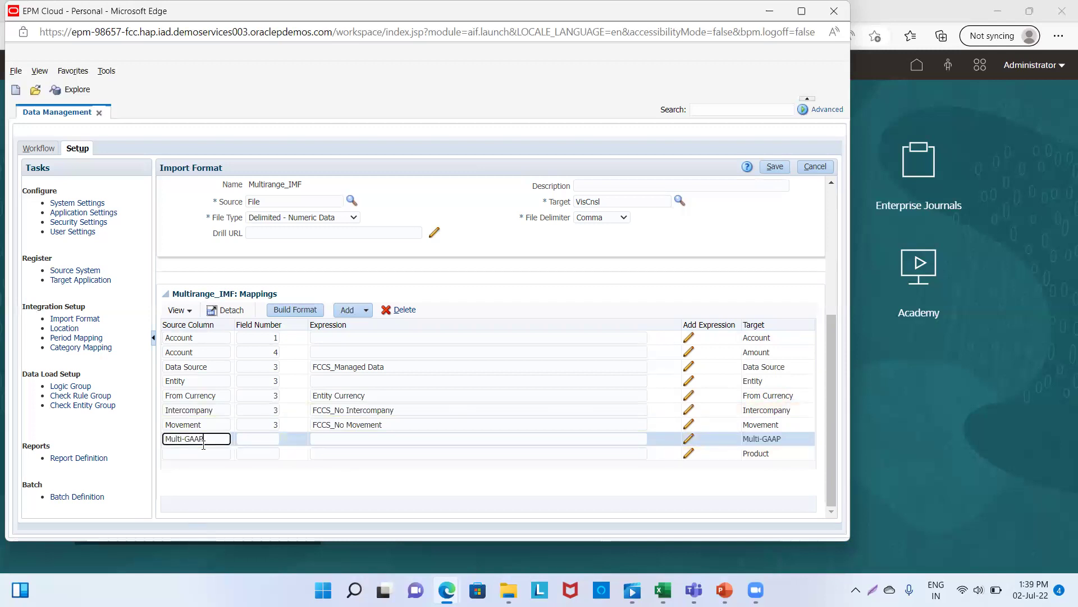
pyautogui.click(260, 443)
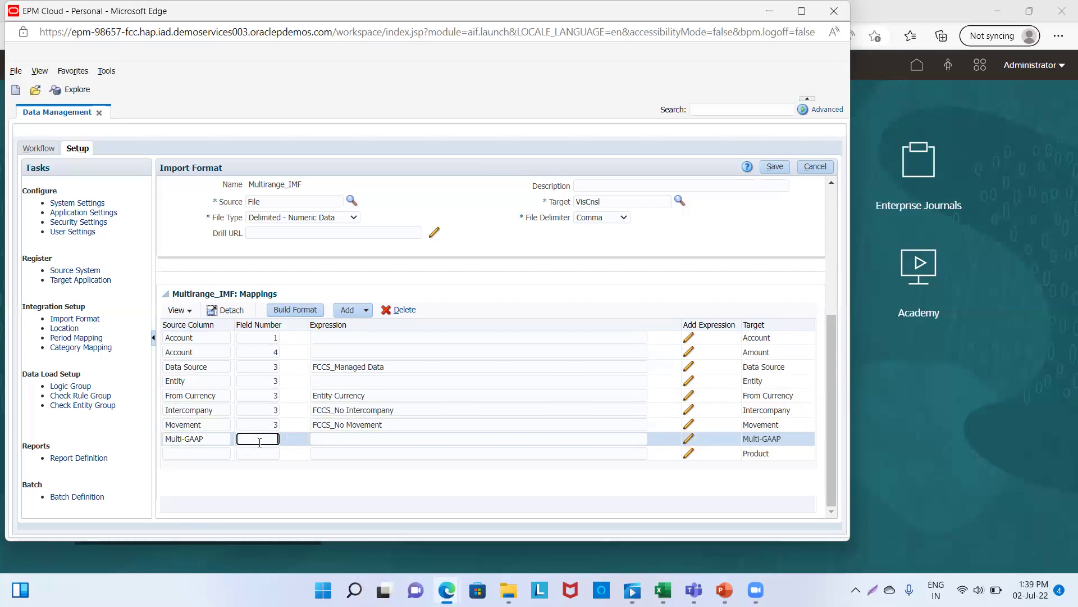
pyautogui.write('3')
pyautogui.click(335, 439)
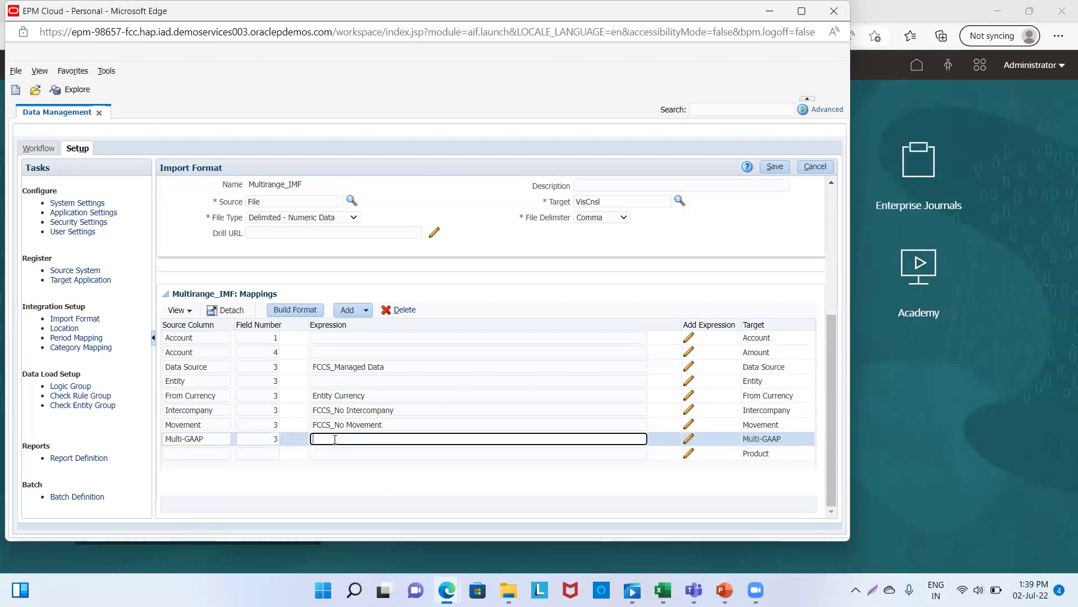
pyautogui.write('FCCS_Local GAAP')
pyautogui.click(775, 165)
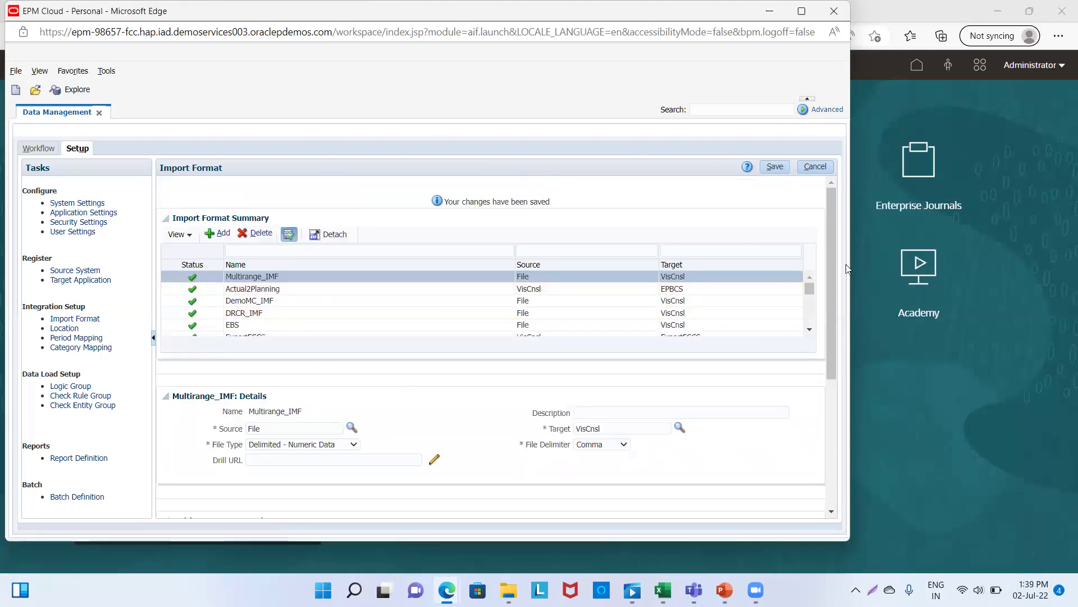
# Map the Product target to source column Product, field number 3 and expression "No Product", and save the import format.
pyautogui.moveTo(835, 265); pyautogui.dragTo(847, 493)
pyautogui.moveTo(756, 590)
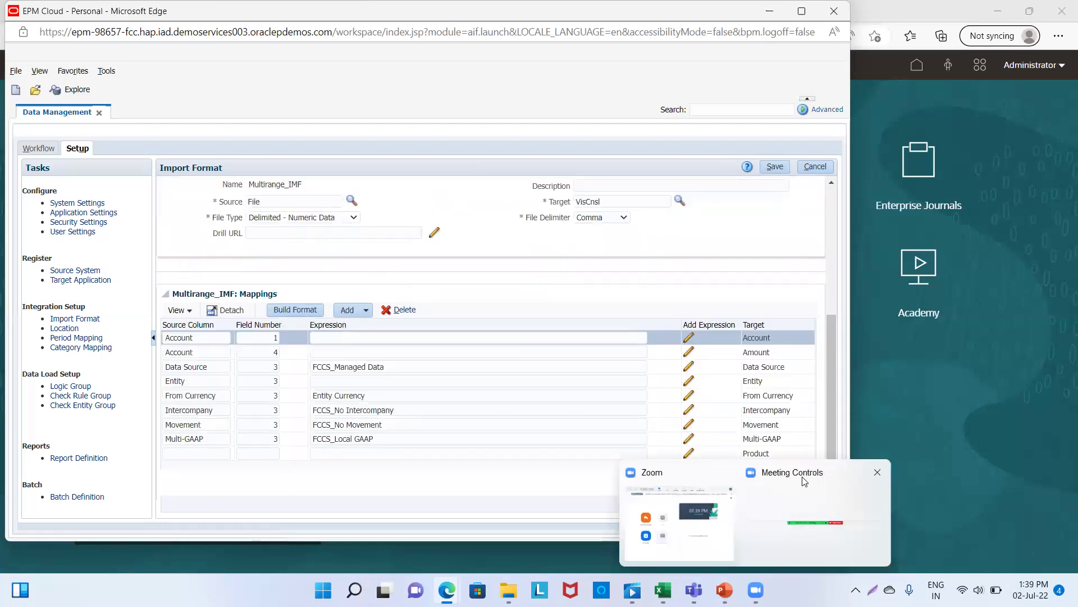
pyautogui.click(766, 454)
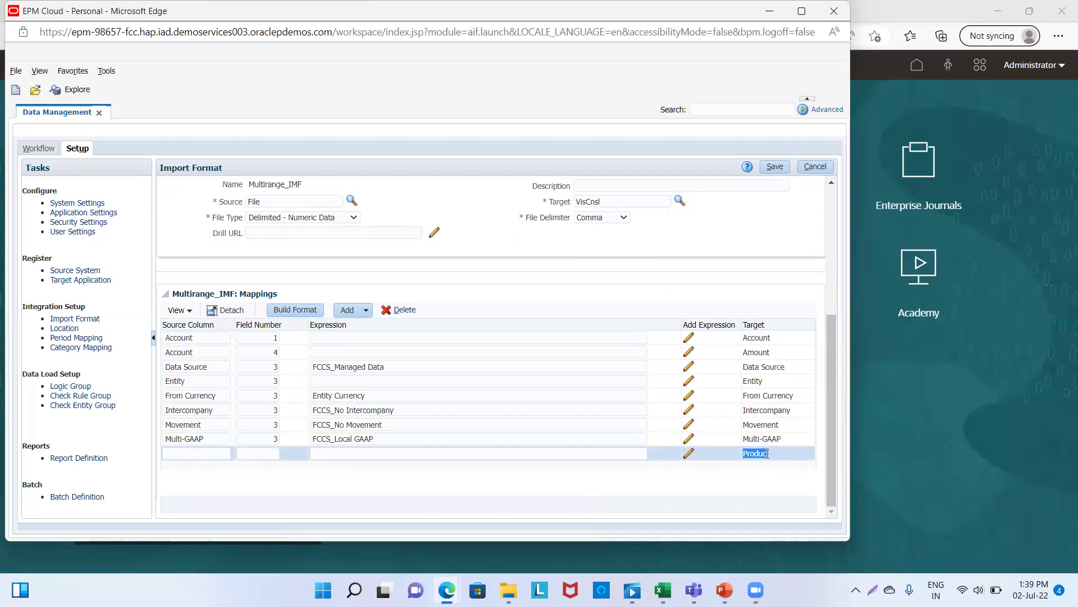
pyautogui.click(177, 454)
pyautogui.write('Product')
pyautogui.click(248, 456)
pyautogui.write('3')
pyautogui.click(445, 452)
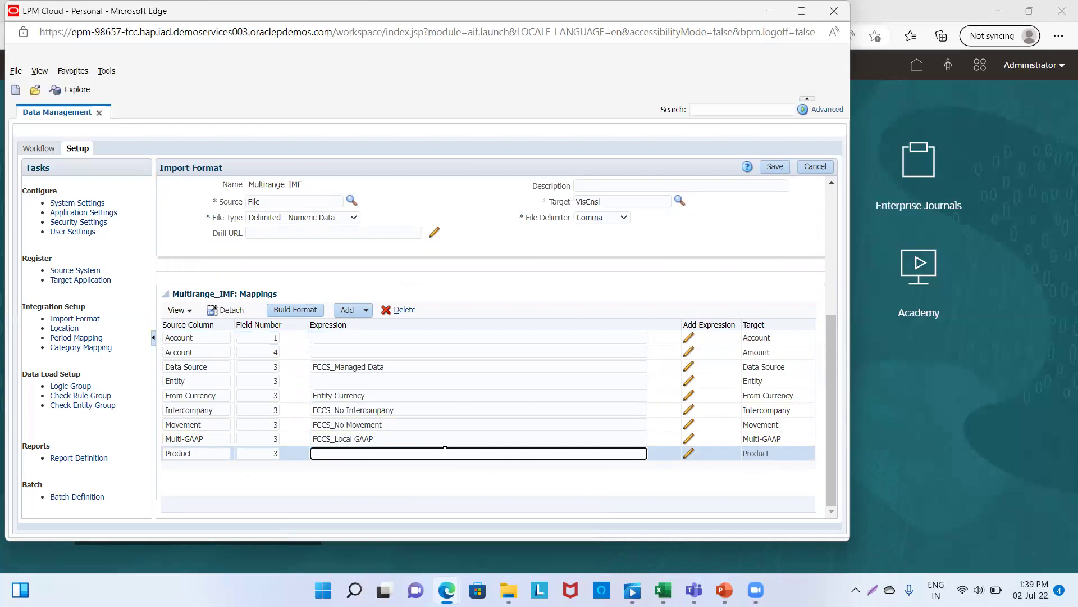
pyautogui.write('No Product')
pyautogui.click(772, 166)
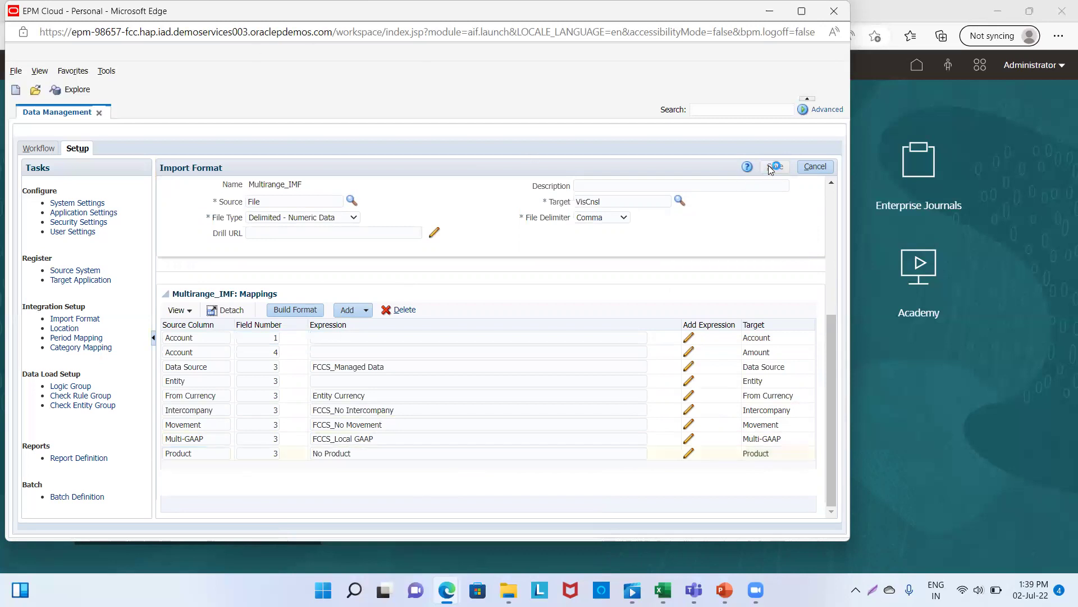
# Start a new location in the integration setup and name it Multirange_Loc.
pyautogui.click(64, 326)
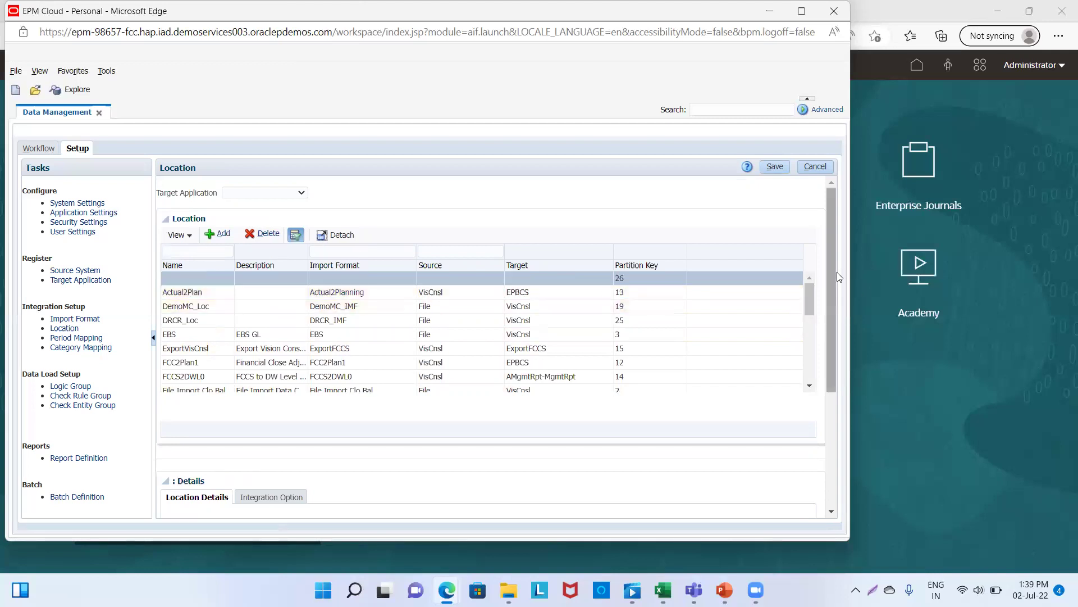
pyautogui.moveTo(832, 274); pyautogui.dragTo(831, 416)
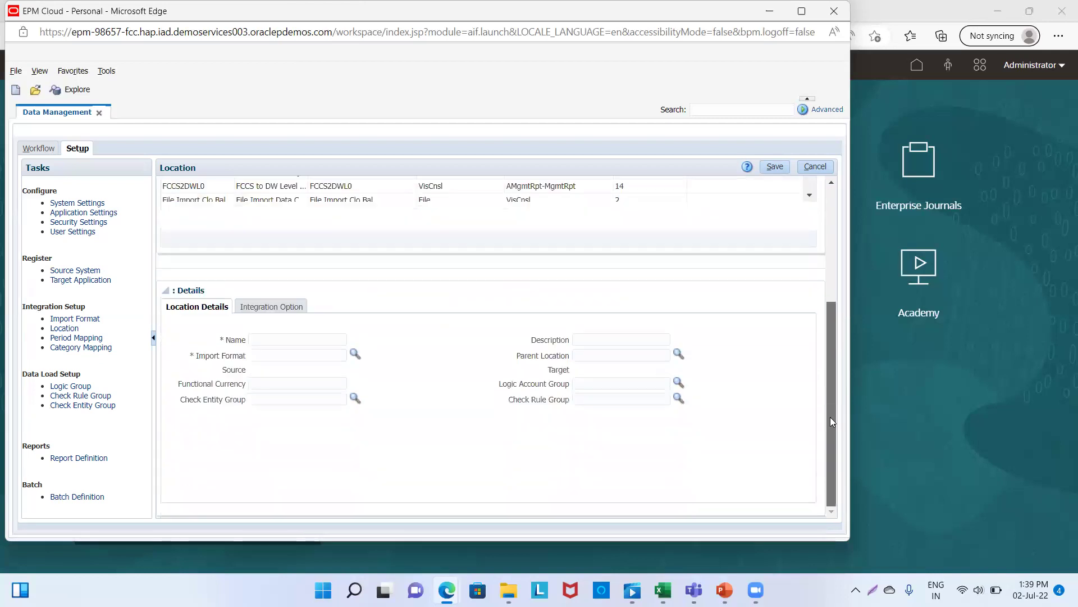
pyautogui.click(317, 341)
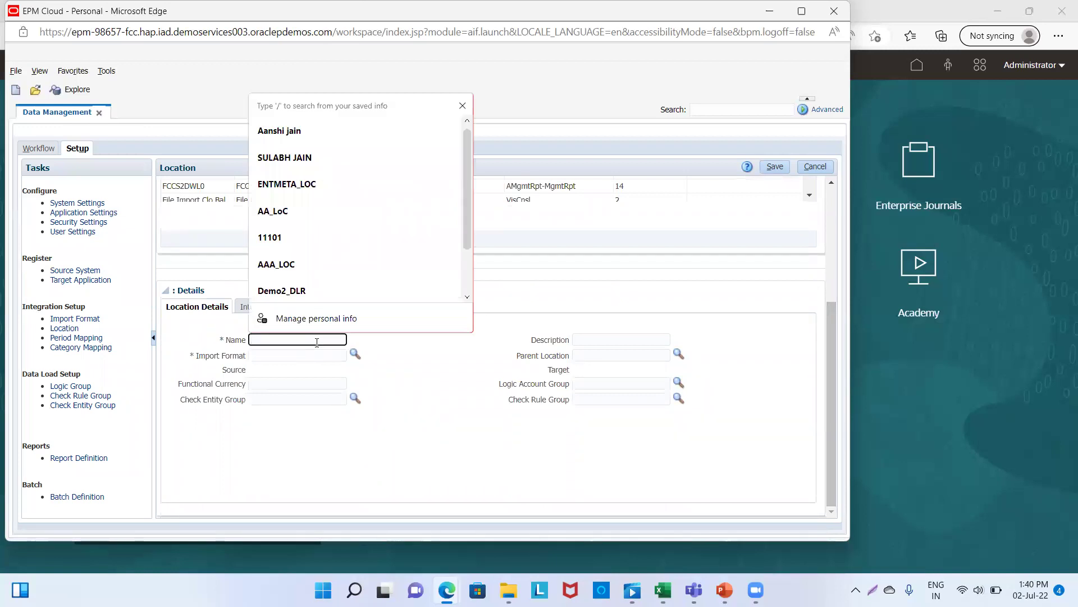
pyautogui.write('Multi')
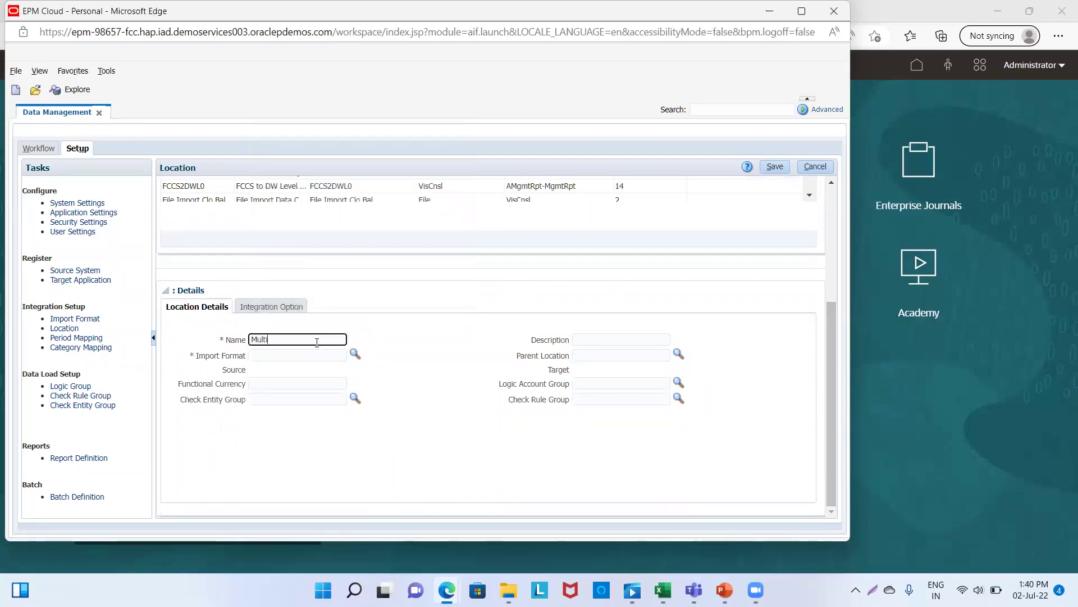
pyautogui.write('range_Loc')
pyautogui.press('Tab')
pyautogui.press('Tab')
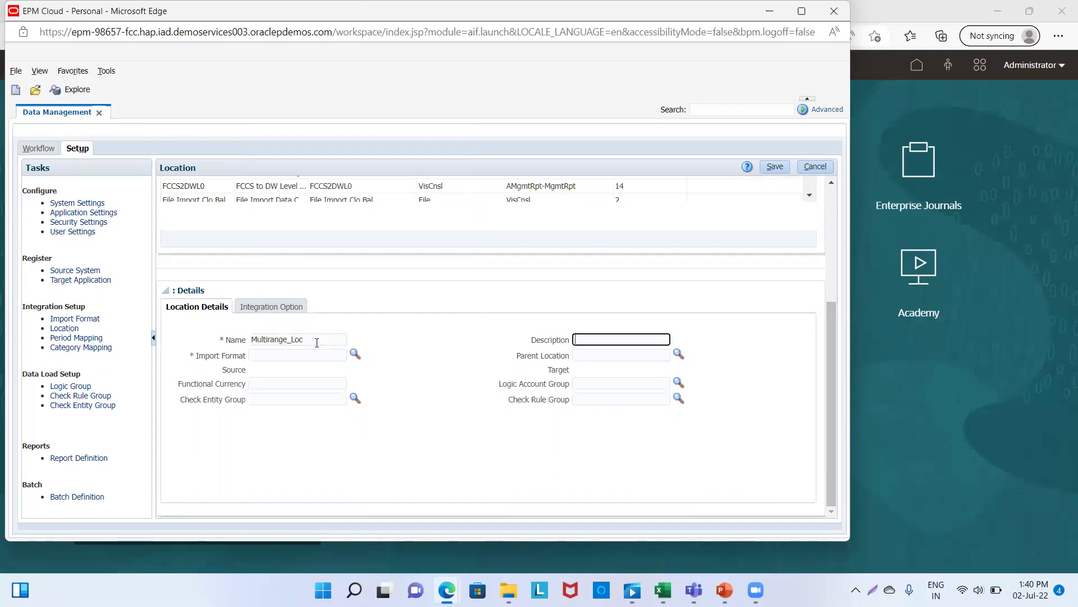
# Assign the Multirange_IMF import format to the new location and save it.
pyautogui.click(355, 355)
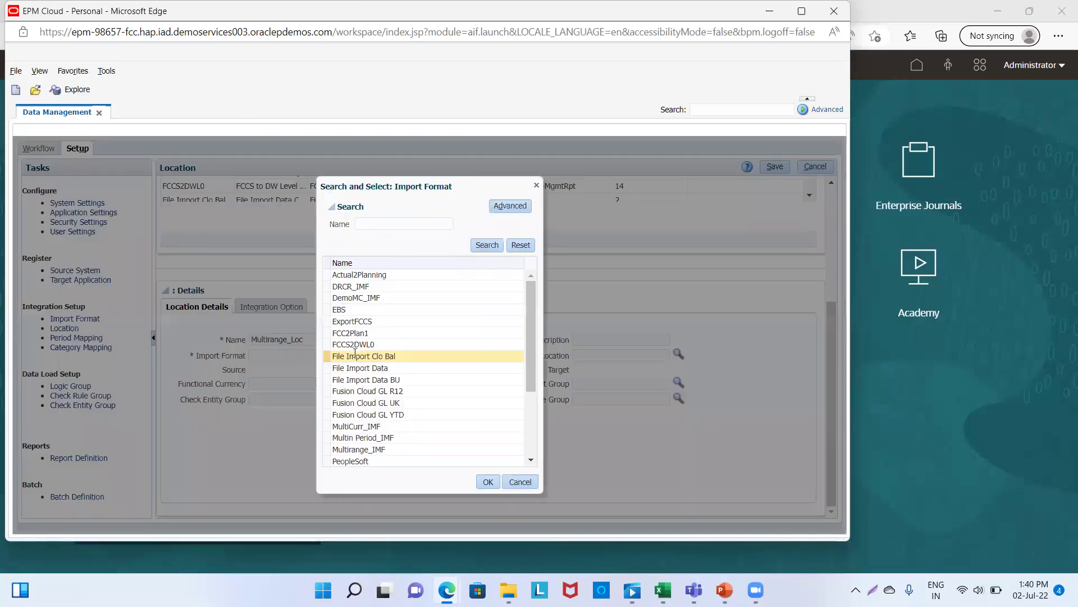
pyautogui.click(378, 451)
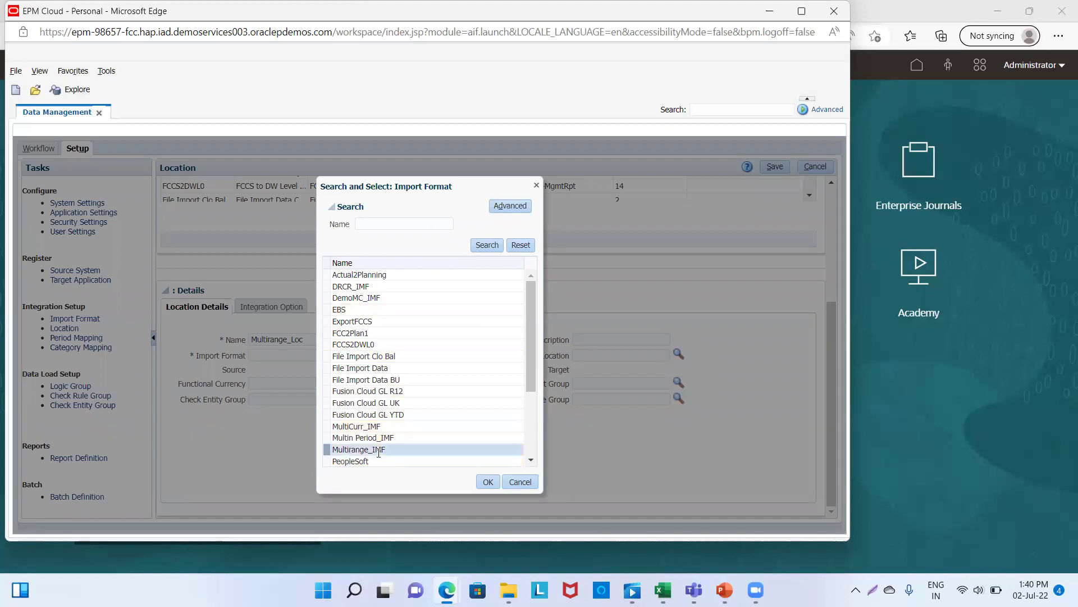
pyautogui.click(481, 483)
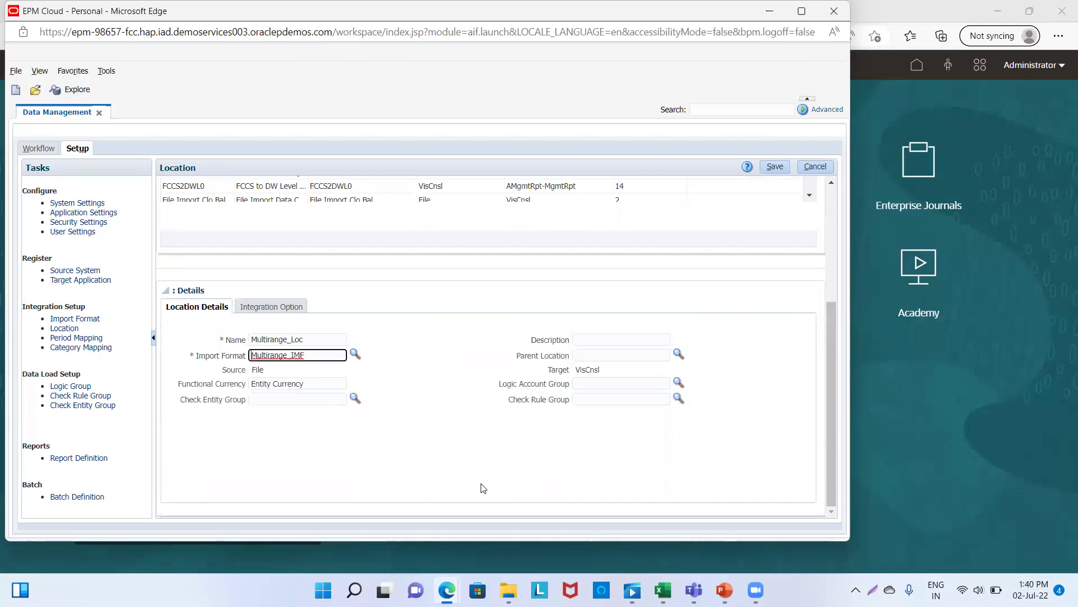
pyautogui.press('Tab')
pyautogui.press('Tab')
pyautogui.press('Tab')
pyautogui.press('Tab')
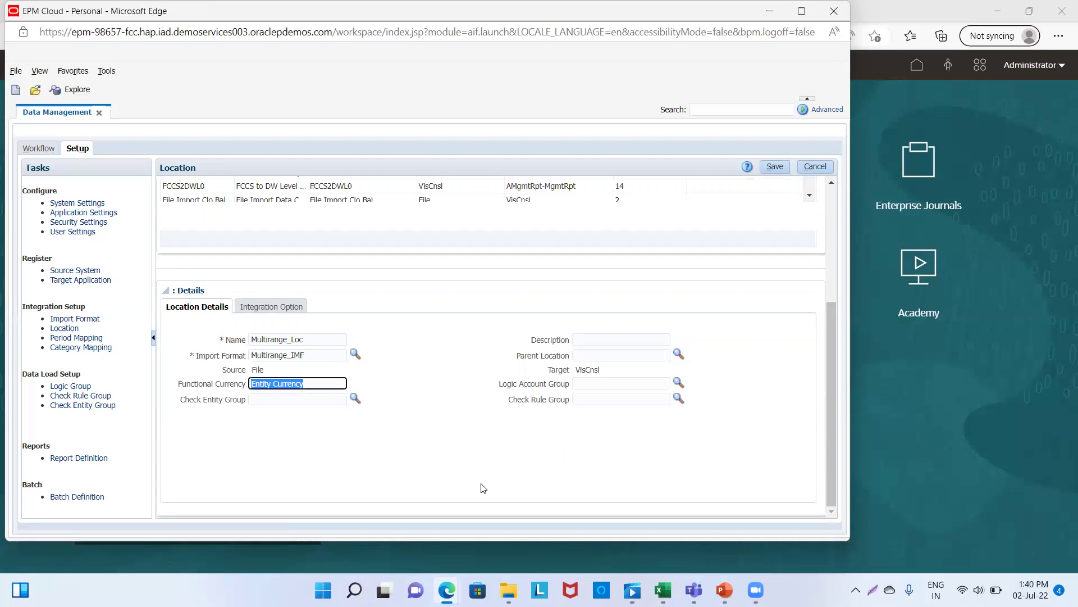
pyautogui.press('Tab')
pyautogui.press('Tab')
pyautogui.press('Tab')
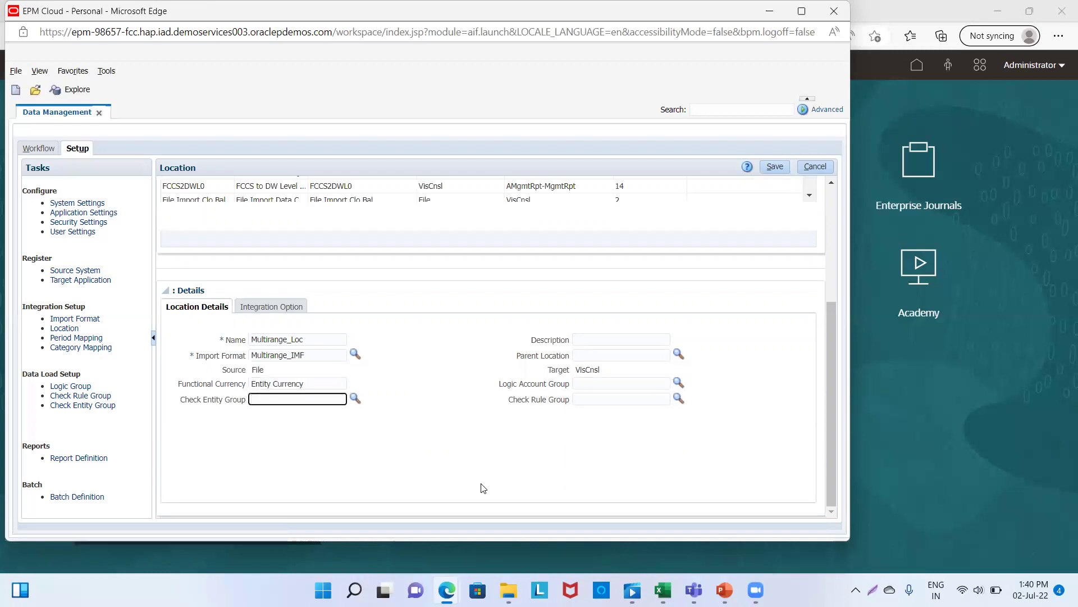
pyautogui.click(786, 167)
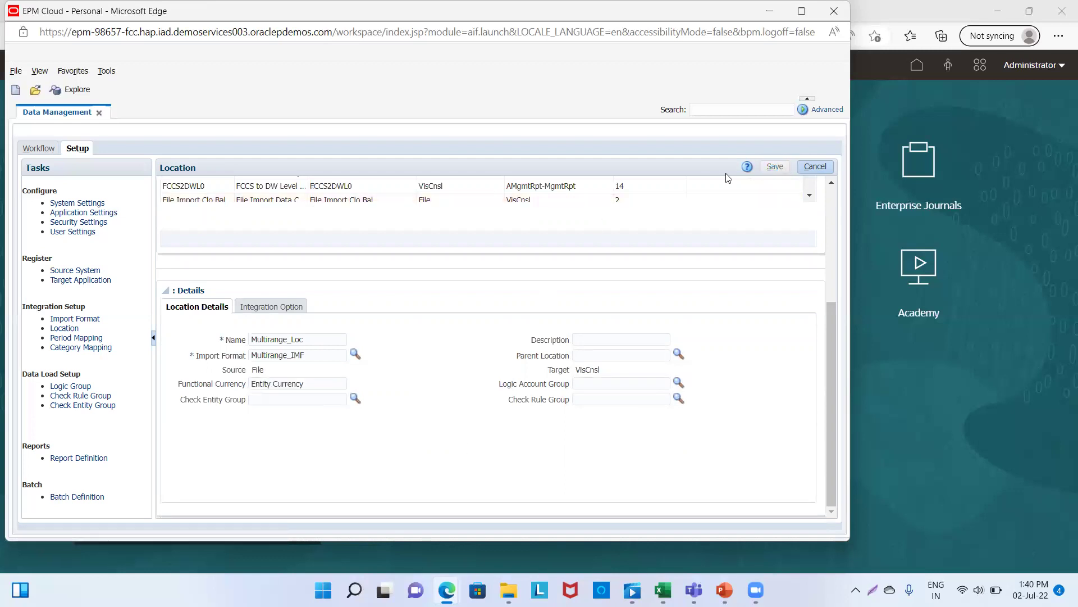
# Open the data load mappings in the workflow and choose Multirange_Loc as the point of view's location.
pyautogui.click(42, 148)
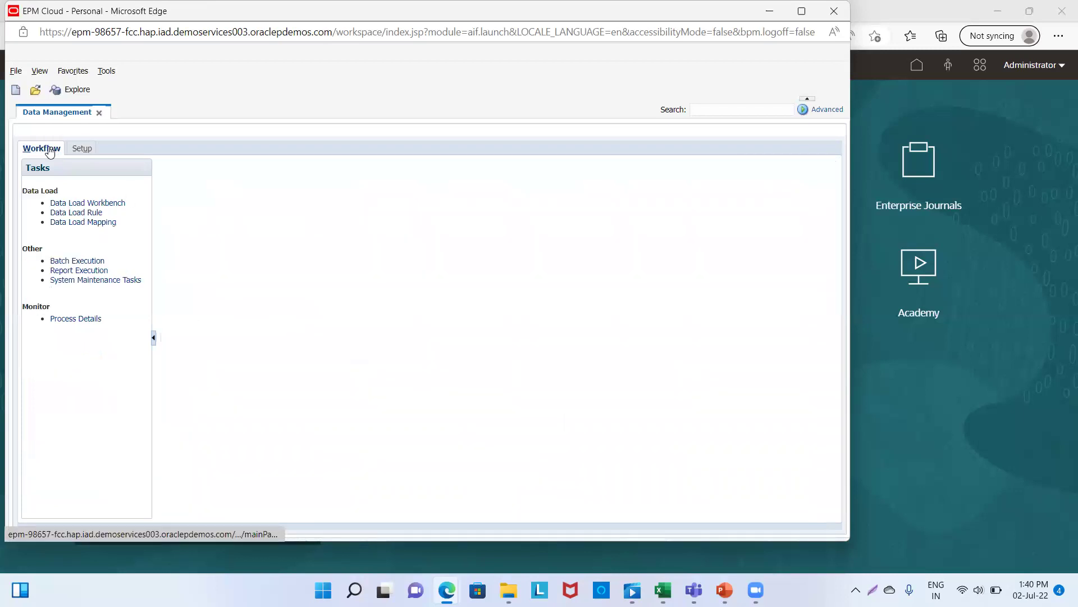
pyautogui.click(71, 221)
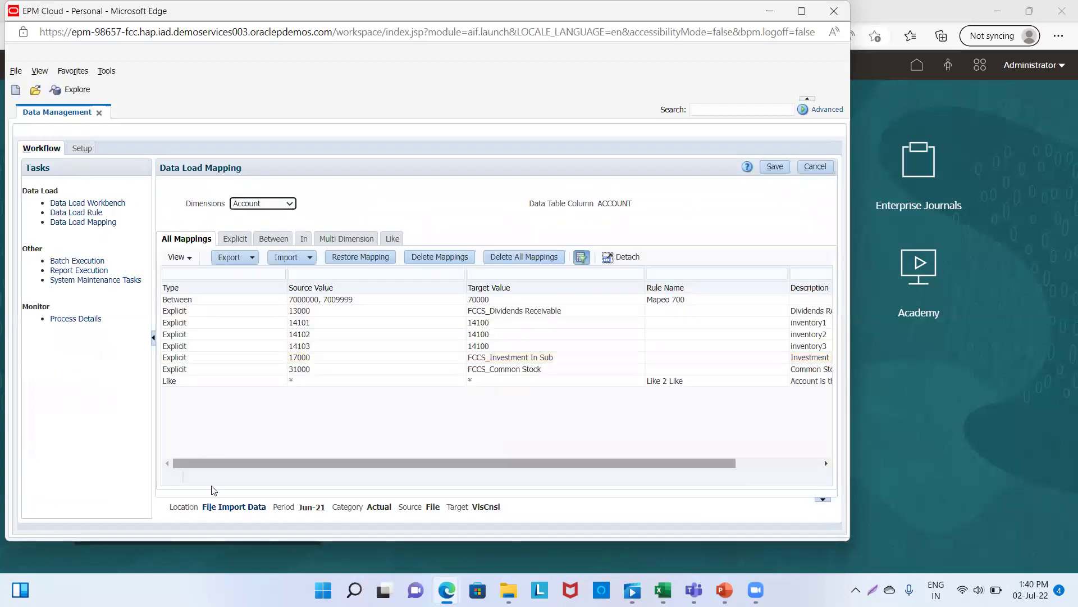
pyautogui.click(223, 507)
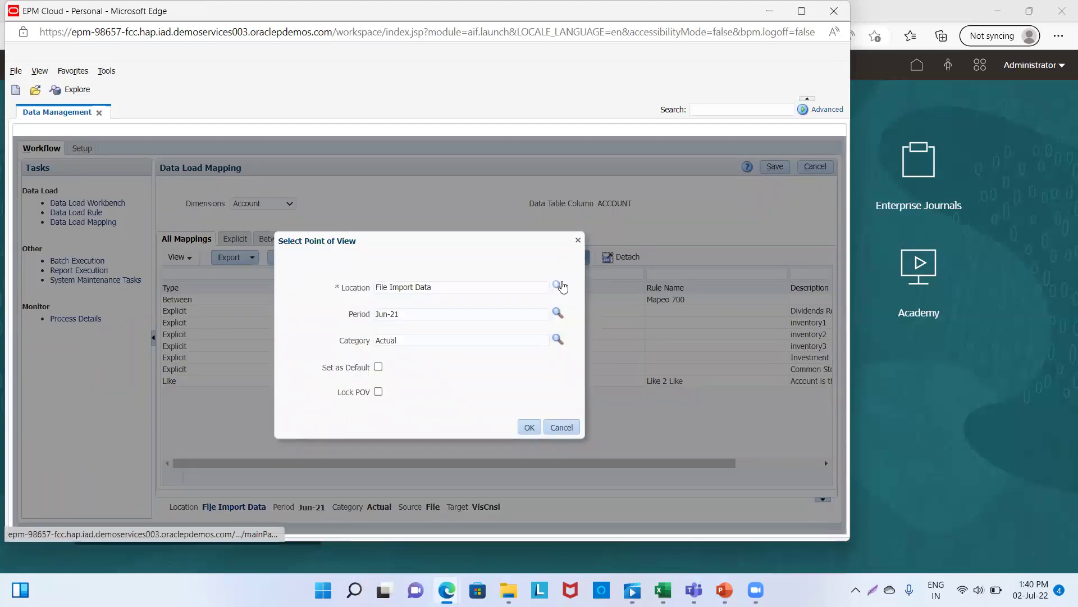
pyautogui.click(560, 286)
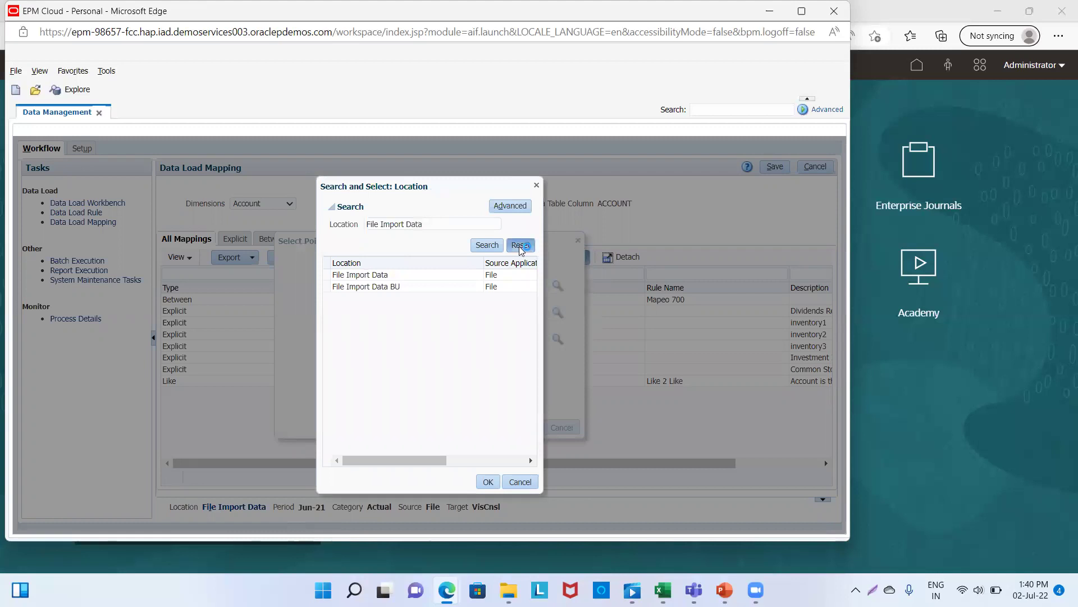
pyautogui.click(492, 246)
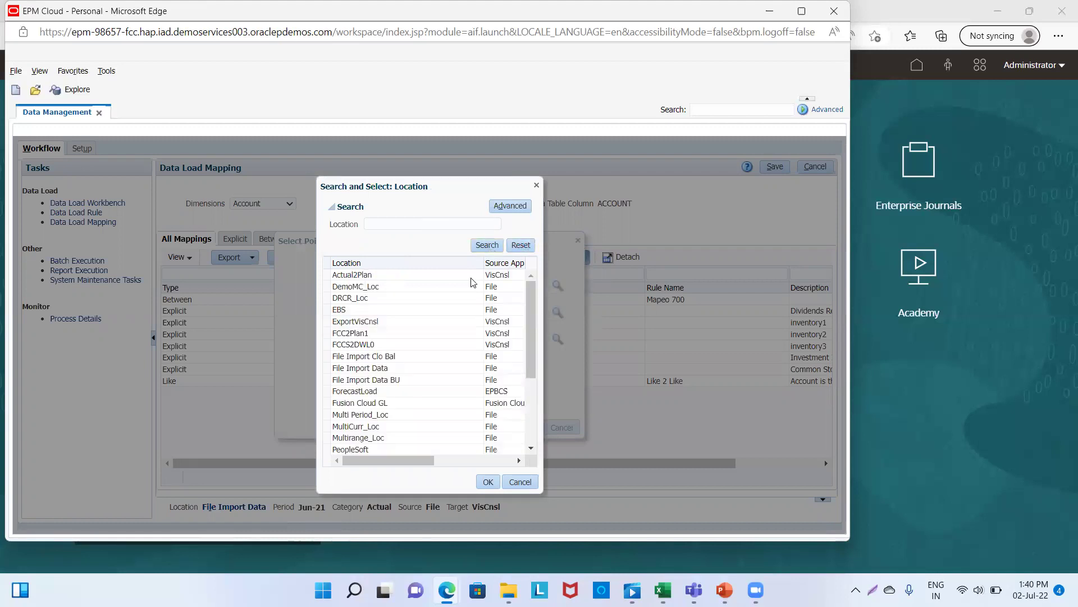
pyautogui.click(387, 437)
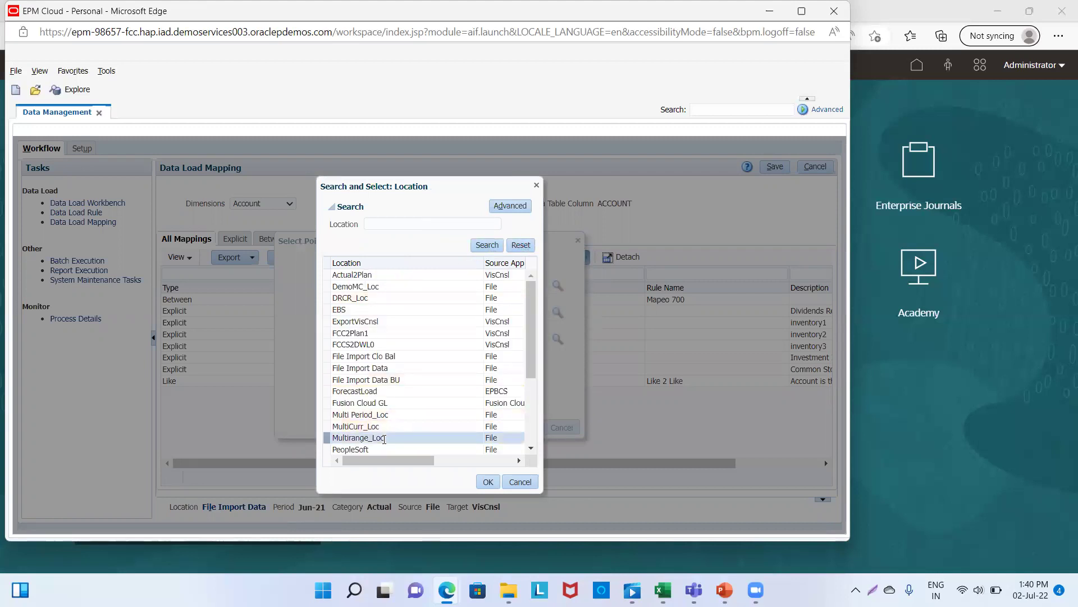
pyautogui.click(488, 482)
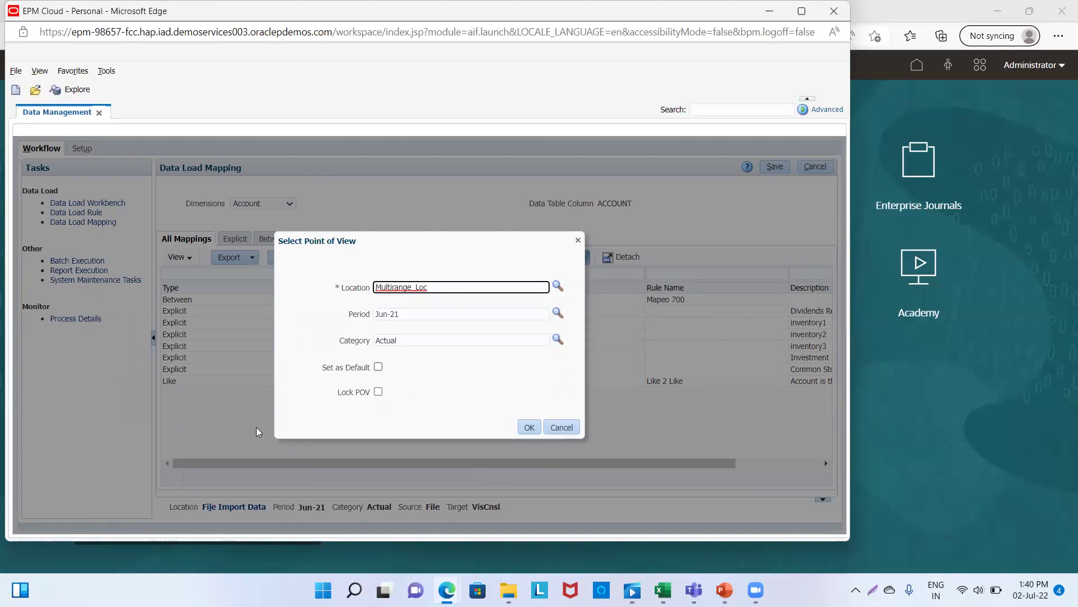
# Set the point of view's period to Jan-15 and apply the point of view.
pyautogui.click(417, 315)
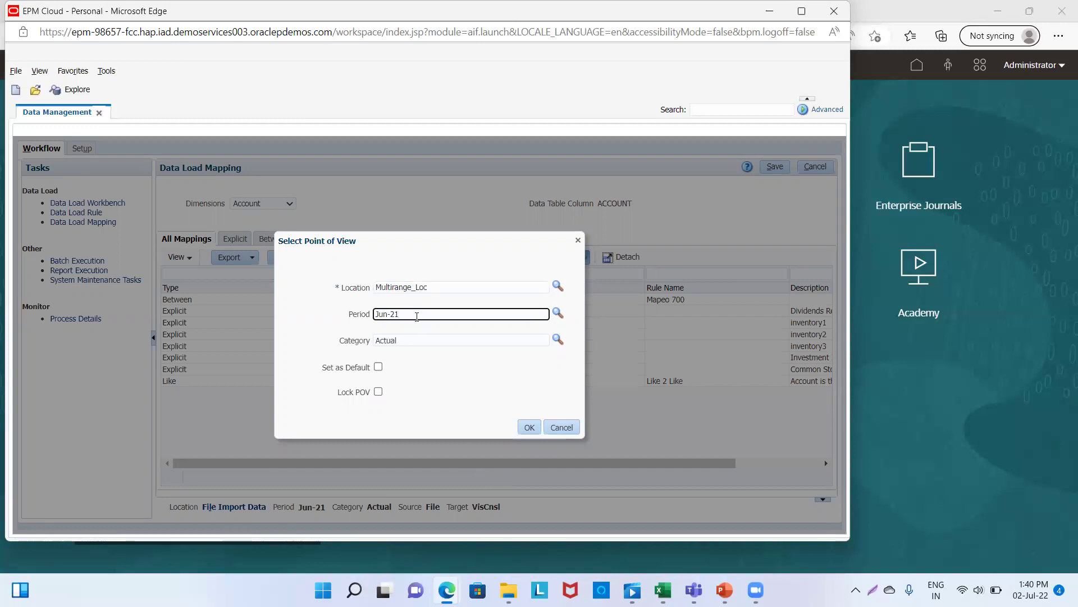
pyautogui.press('BackSpace')
pyautogui.press('BackSpace')
pyautogui.press('BackSpace')
pyautogui.press('BackSpace')
pyautogui.press('BackSpace')
pyautogui.write('an-15')
pyautogui.click(530, 428)
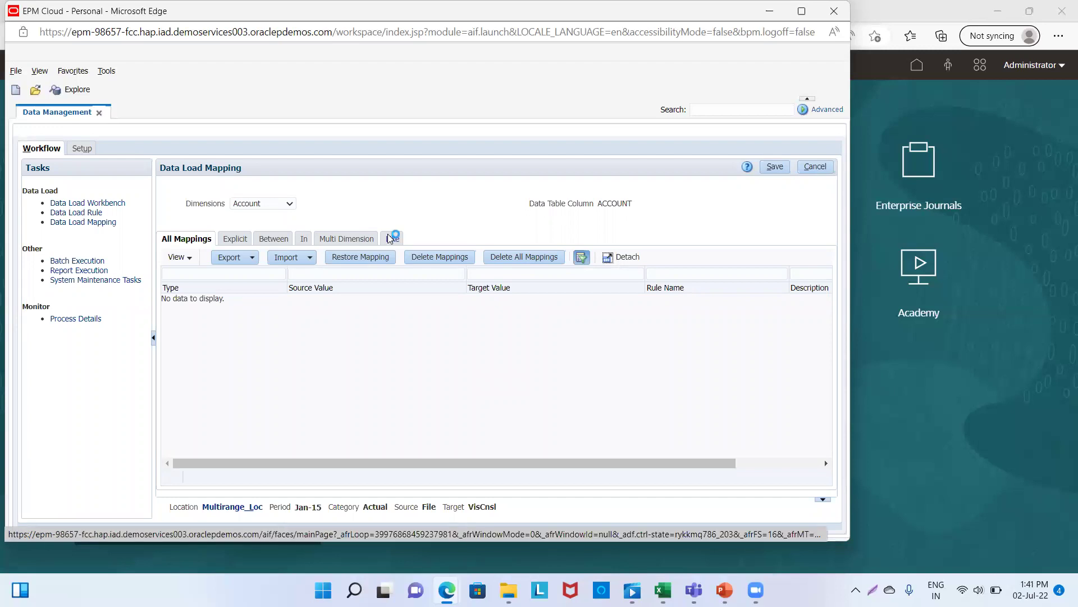
# Add a Like mapping for the Account dimension with source value *, target value * and rule name M1.
pyautogui.click(390, 240)
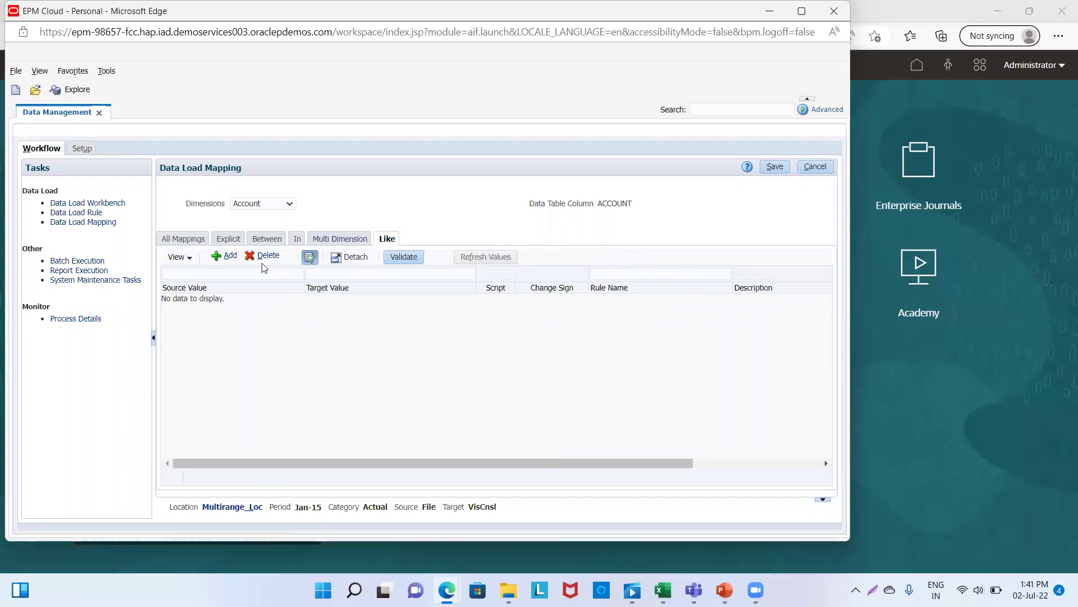
pyautogui.click(216, 257)
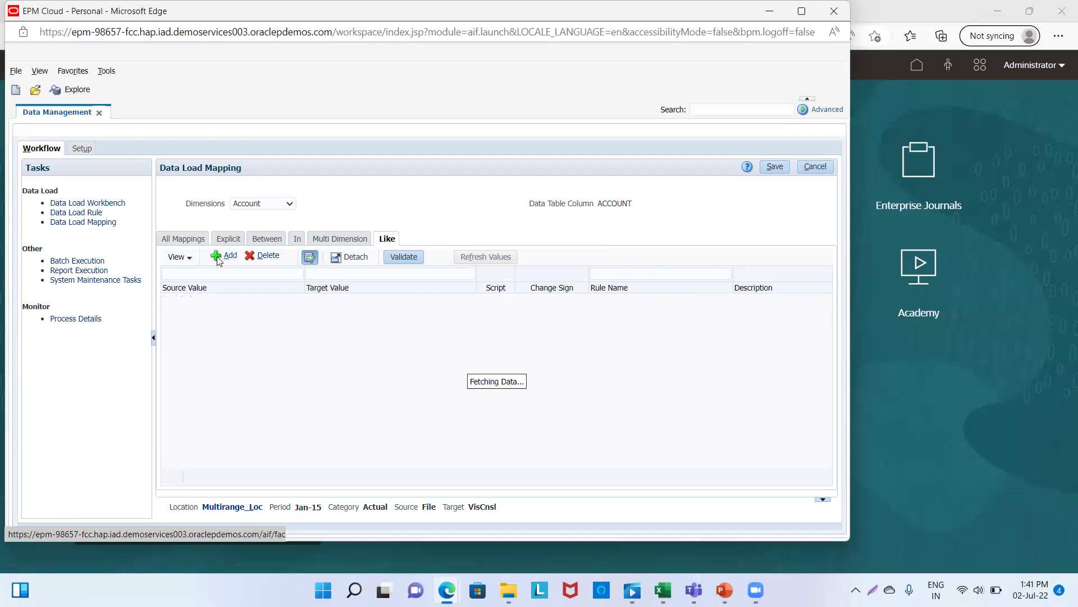
pyautogui.click(237, 301)
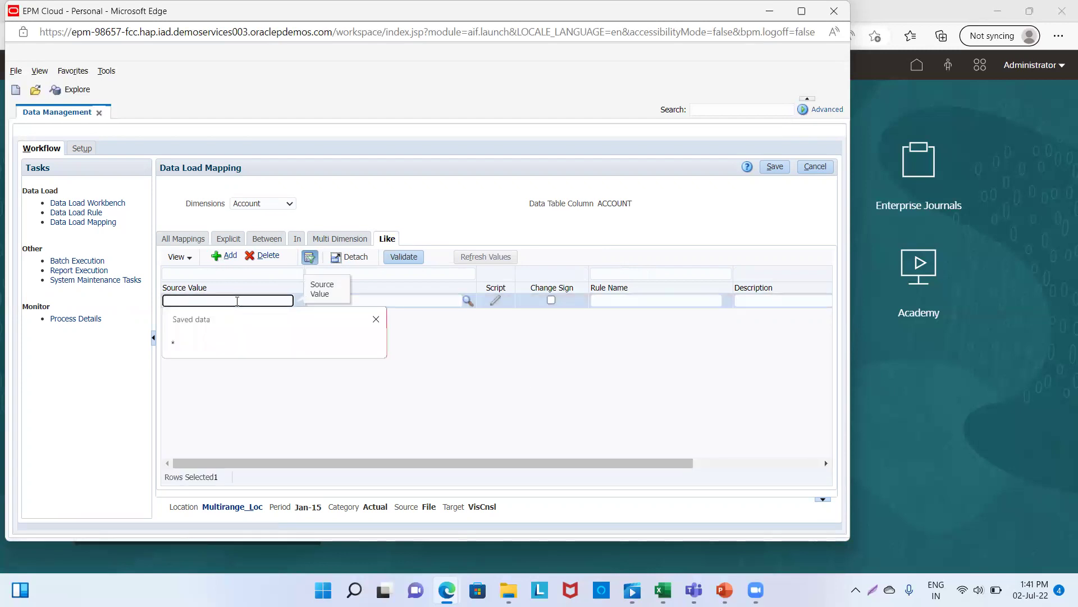
pyautogui.click(389, 304)
pyautogui.write('*')
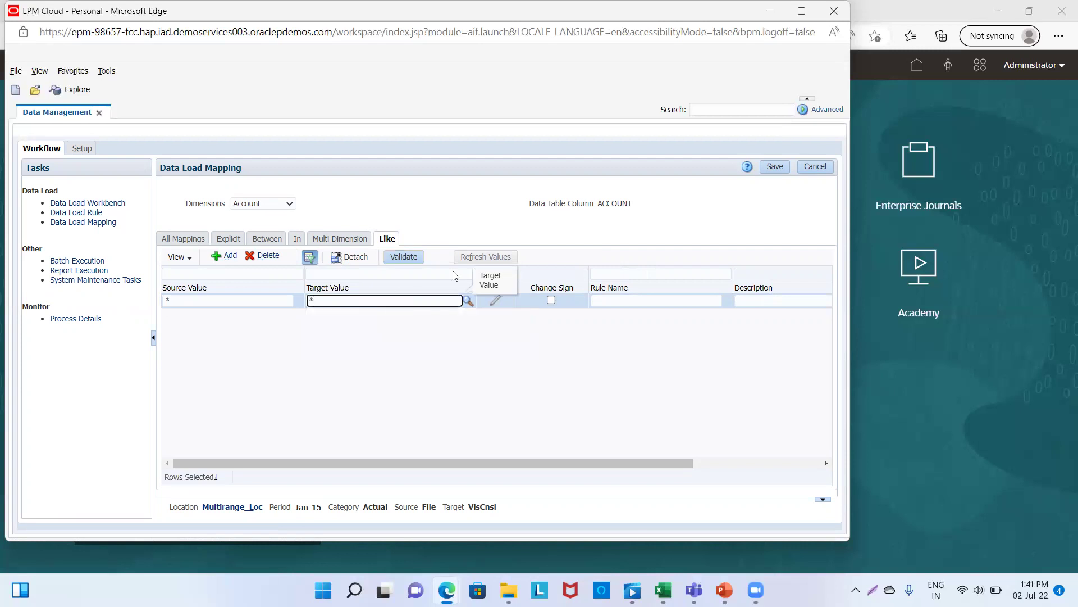
pyautogui.click(657, 300)
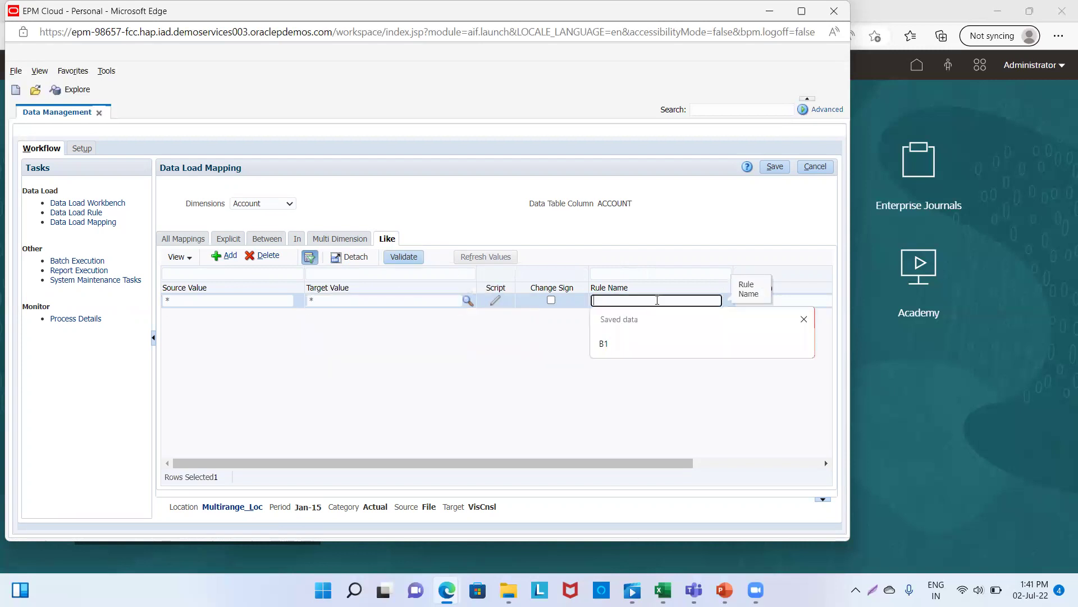
pyautogui.write('M1')
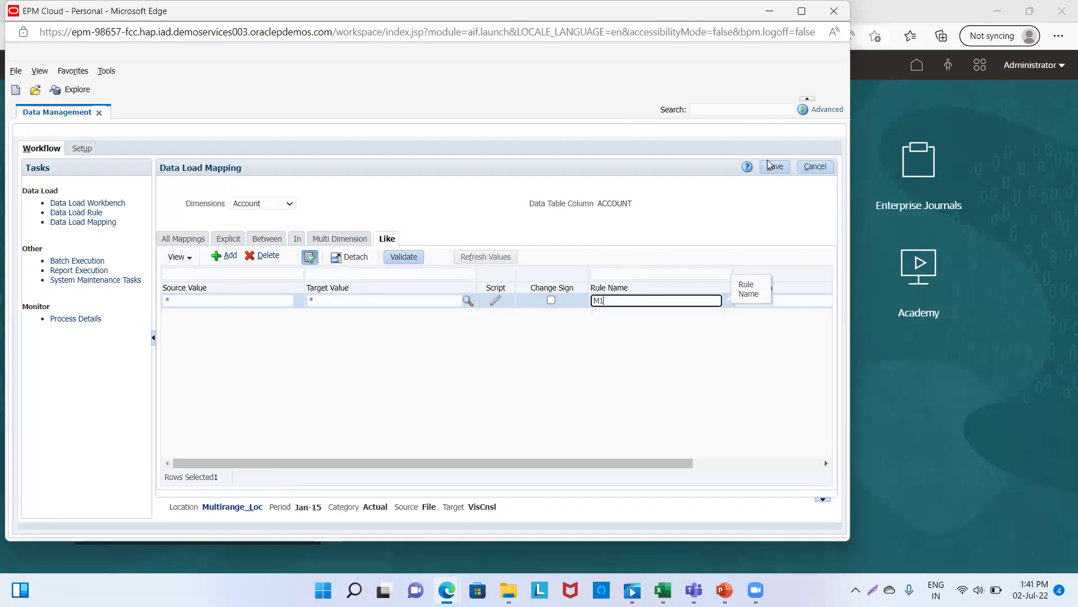
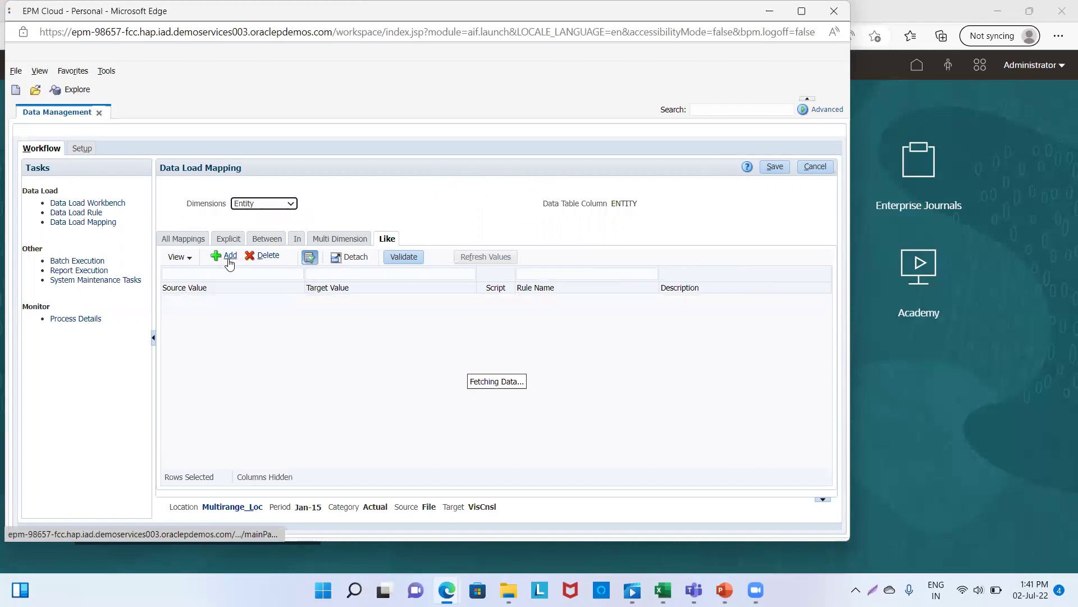
# Add a Like mapping for the Entity dimension with source value *, target value * and rule name M2, and save it.
pyautogui.click(231, 257)
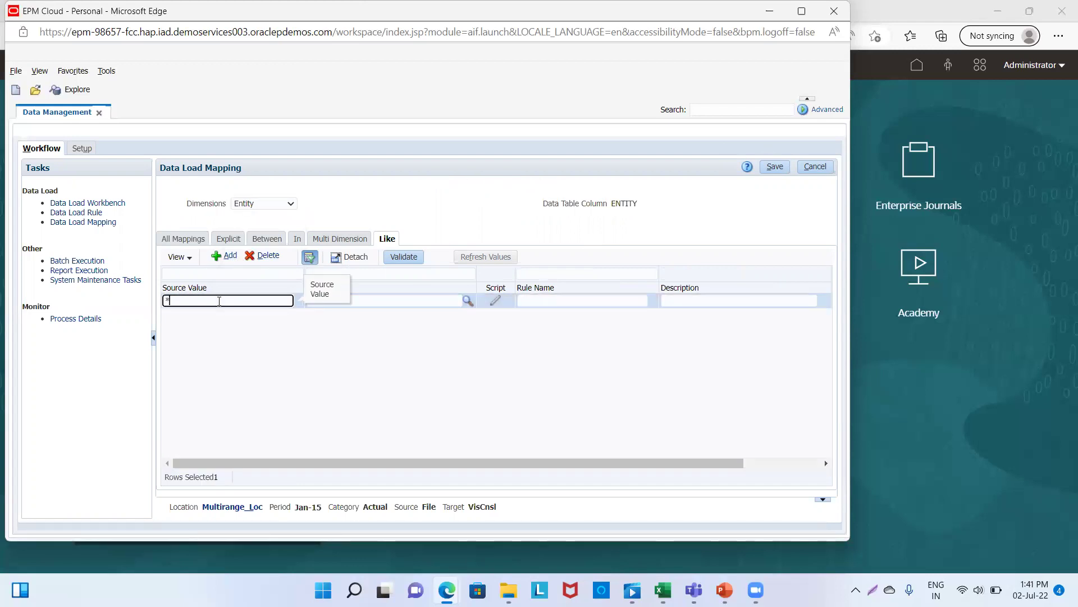
pyautogui.click(375, 299)
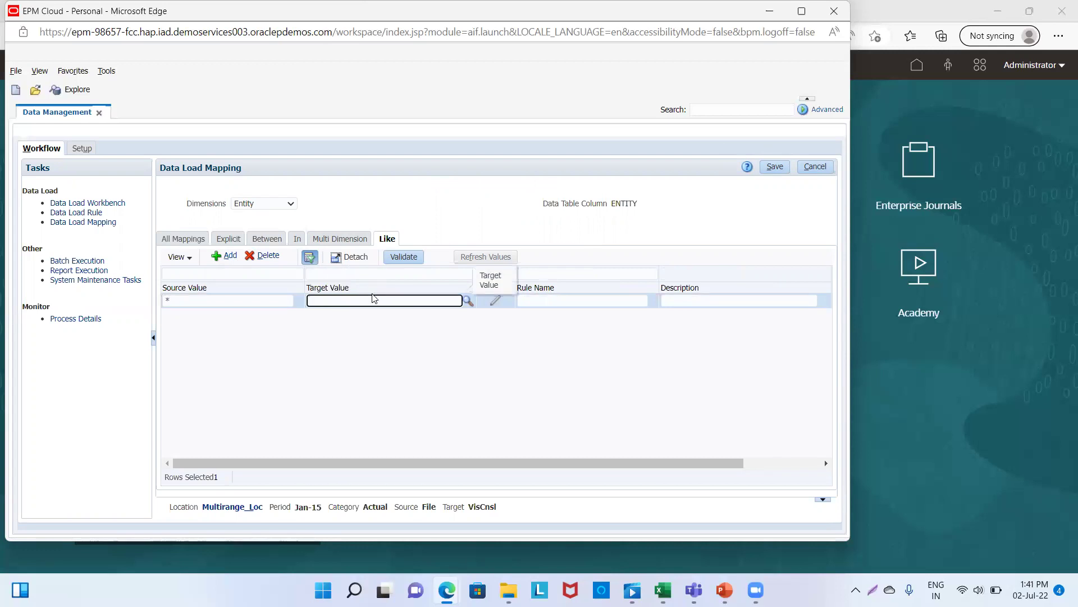
pyautogui.click(535, 300)
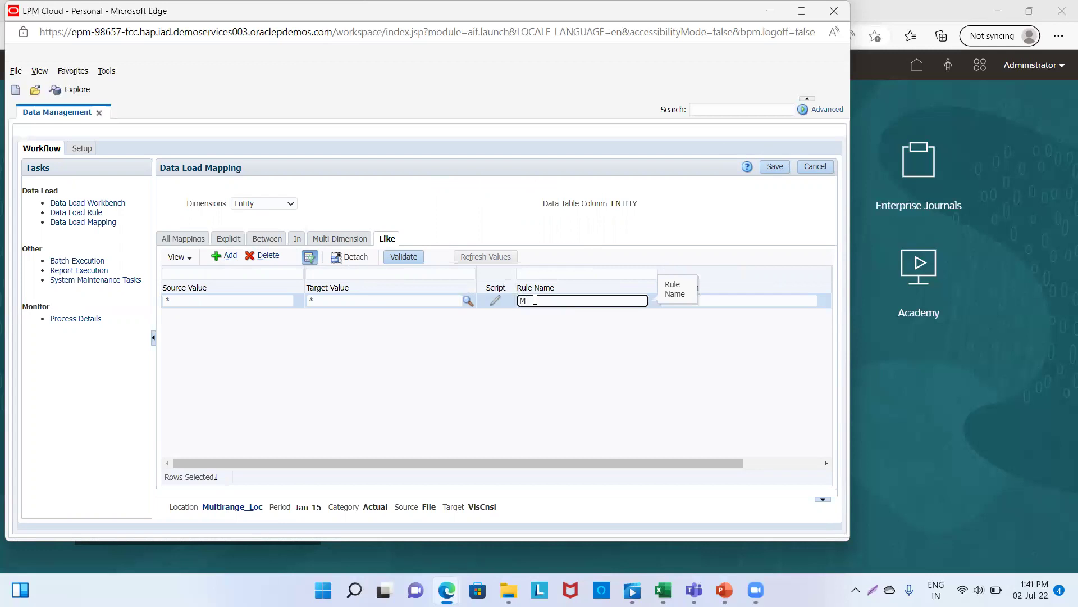
pyautogui.write('M2')
pyautogui.click(778, 168)
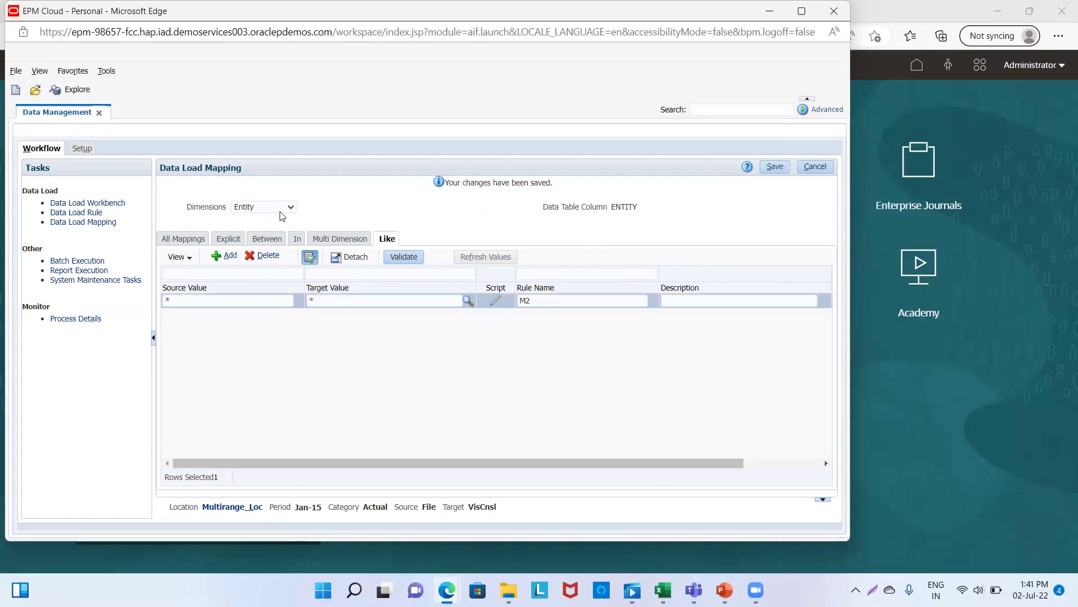
# Add a Like mapping for the From Currency dimension with source value *, target value * and rule name M3, and save it.
pyautogui.click(286, 206)
pyautogui.click(272, 259)
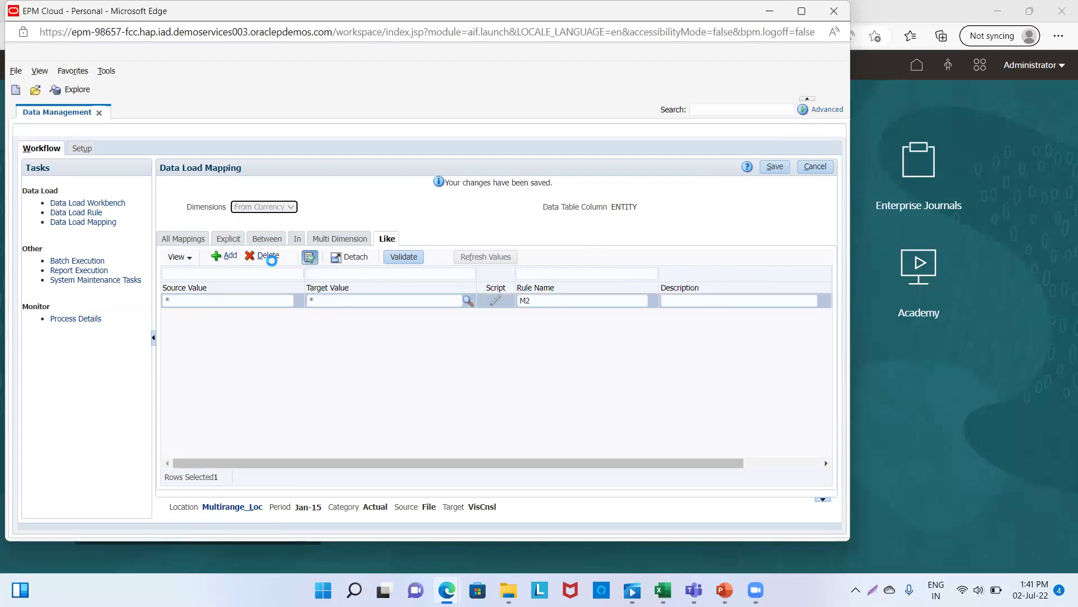
pyautogui.click(225, 257)
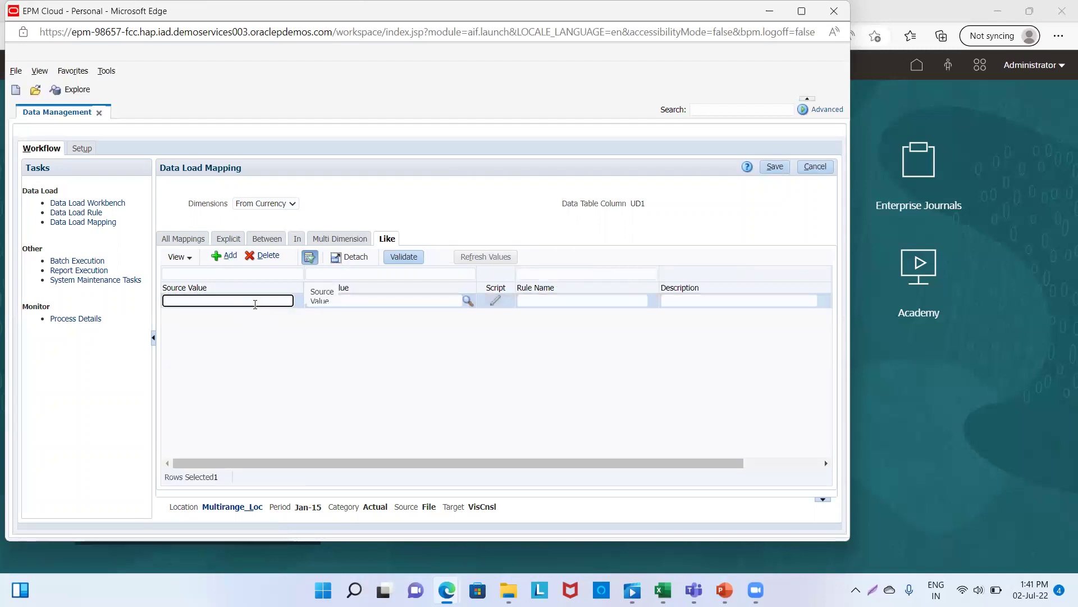
pyautogui.write('*')
pyautogui.click(409, 305)
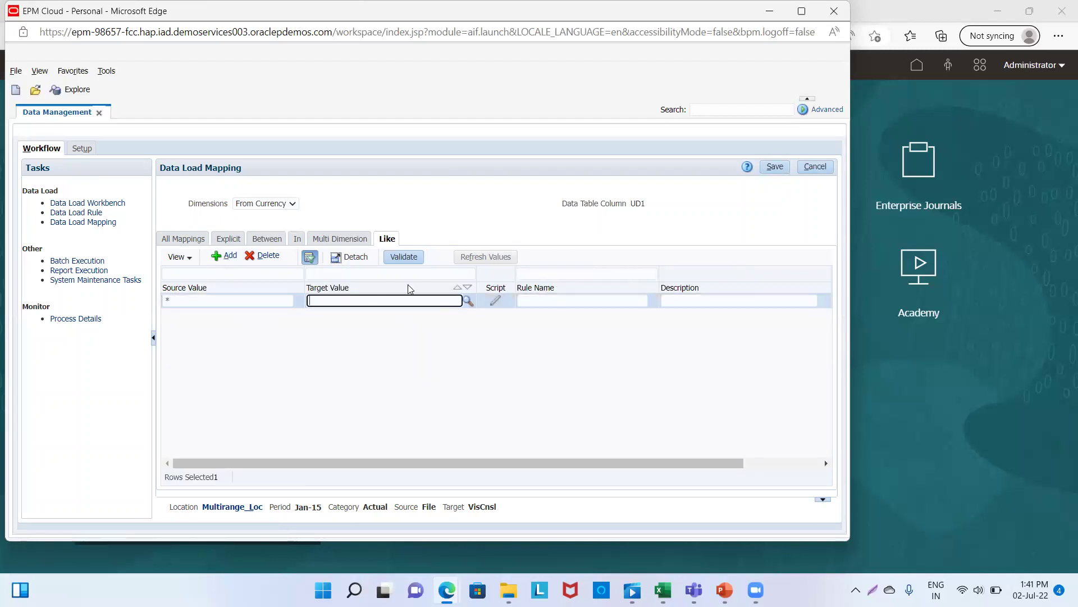
pyautogui.click(523, 298)
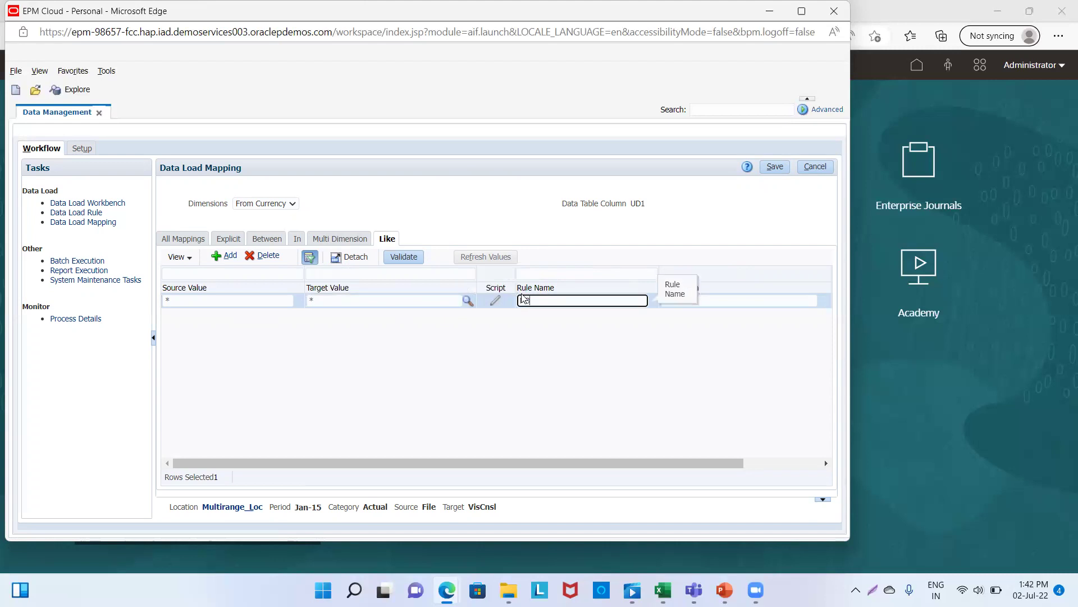
pyautogui.click(776, 167)
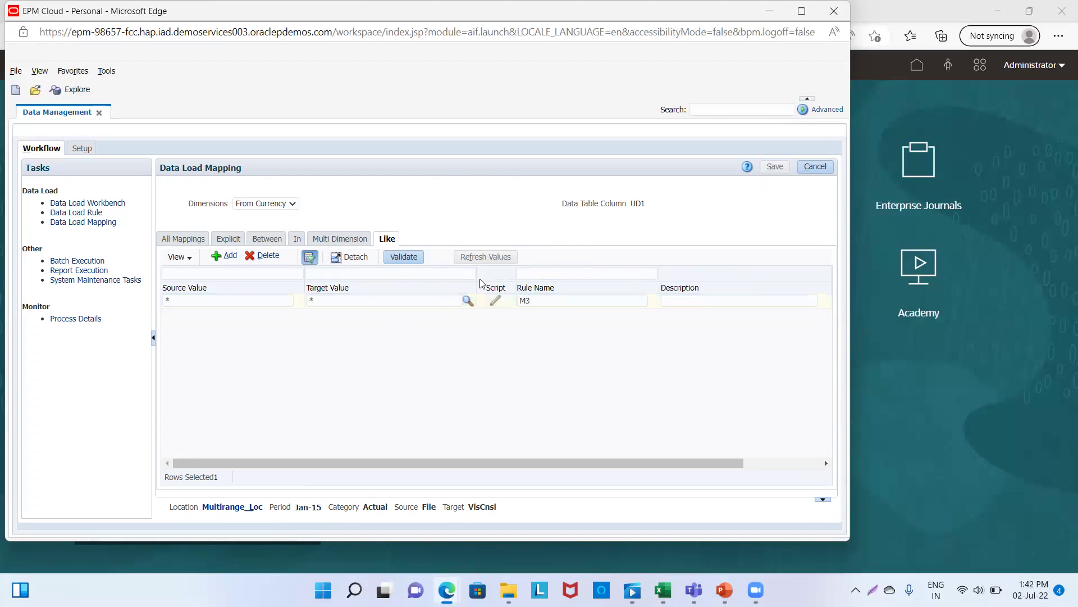
# Add a Like mapping for the Intercompany dimension with source value *, target value * and rule name M4, and save it.
pyautogui.click(293, 207)
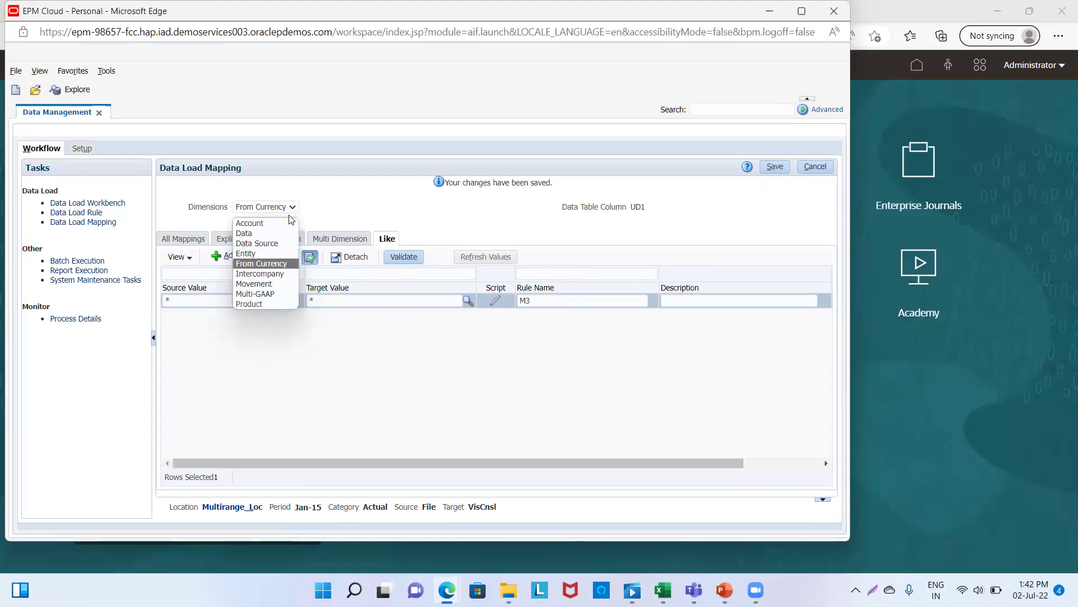
pyautogui.click(268, 267)
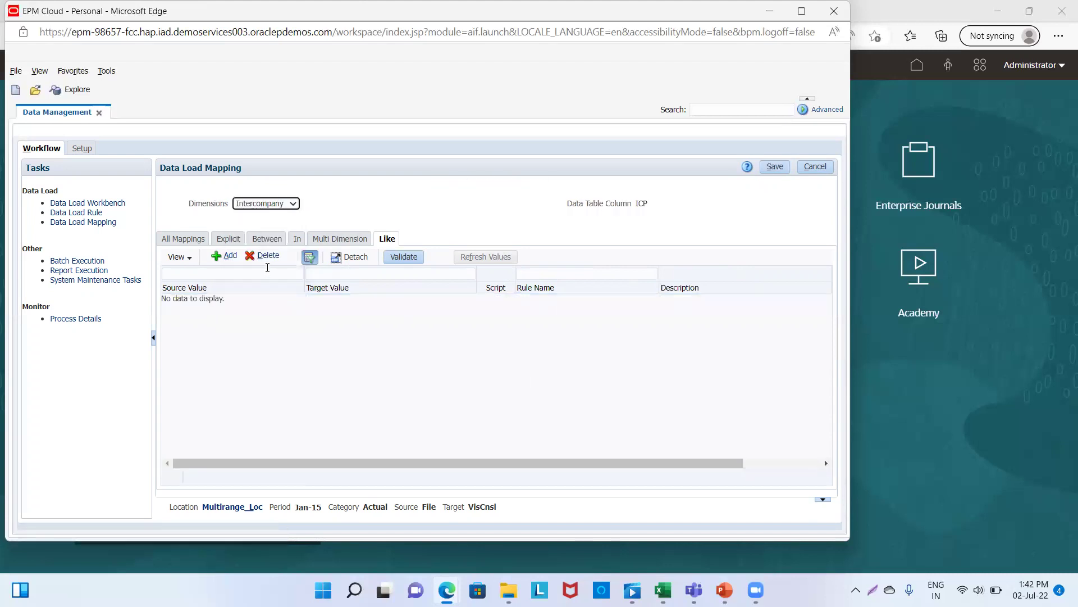
pyautogui.click(224, 260)
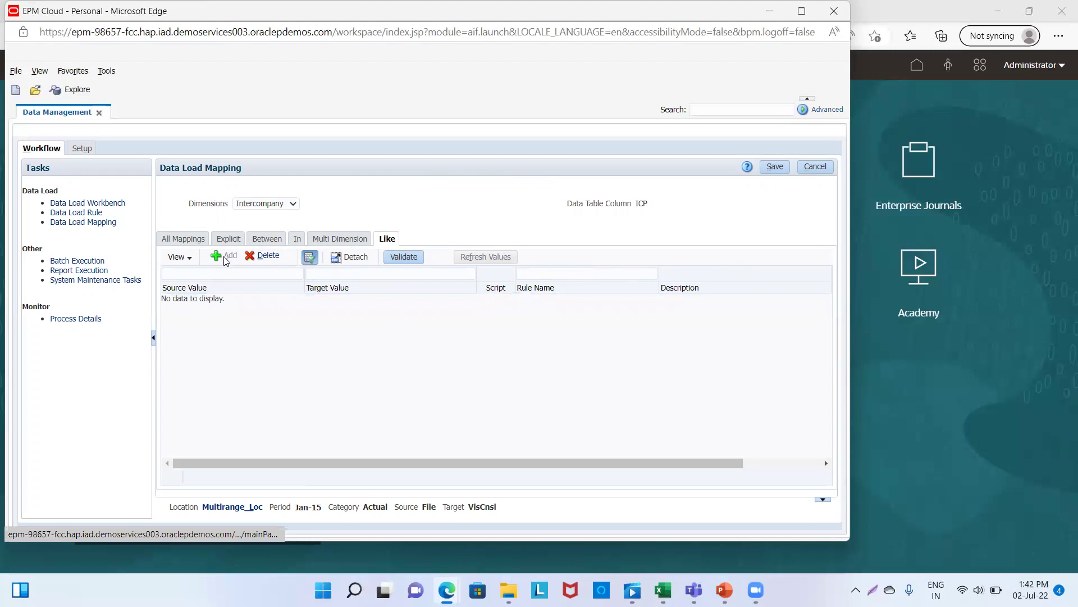
pyautogui.click(232, 301)
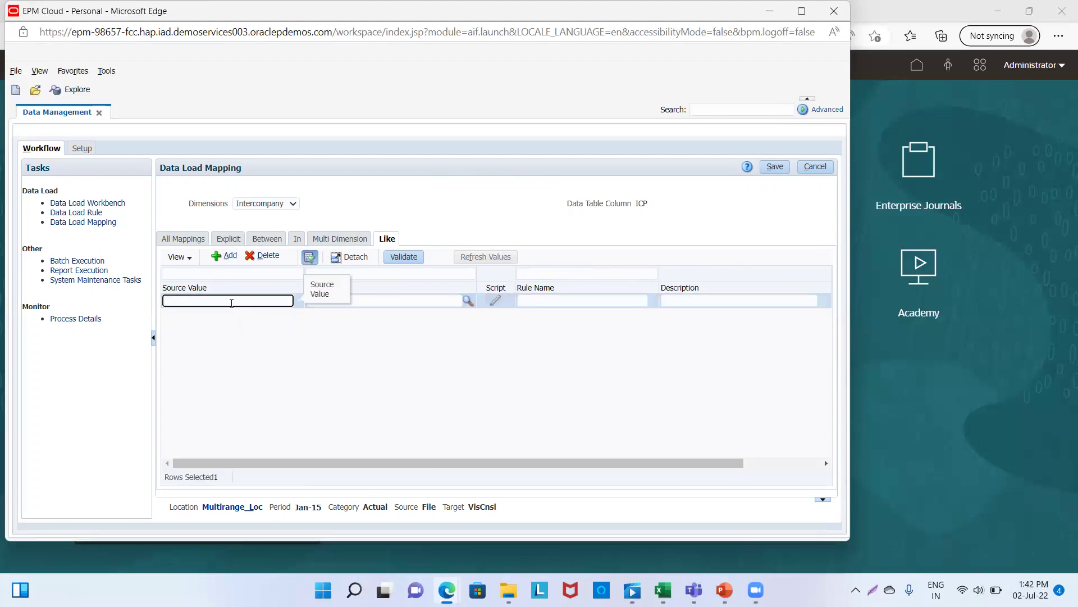
pyautogui.write('*')
pyautogui.click(395, 300)
pyautogui.write('*')
pyautogui.click(541, 299)
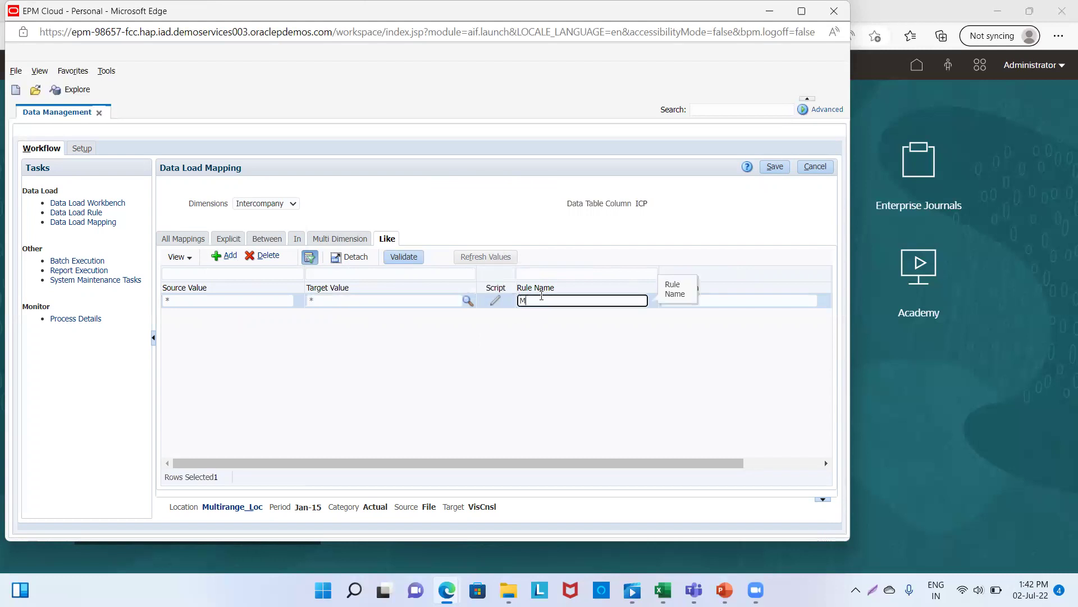
pyautogui.click(768, 166)
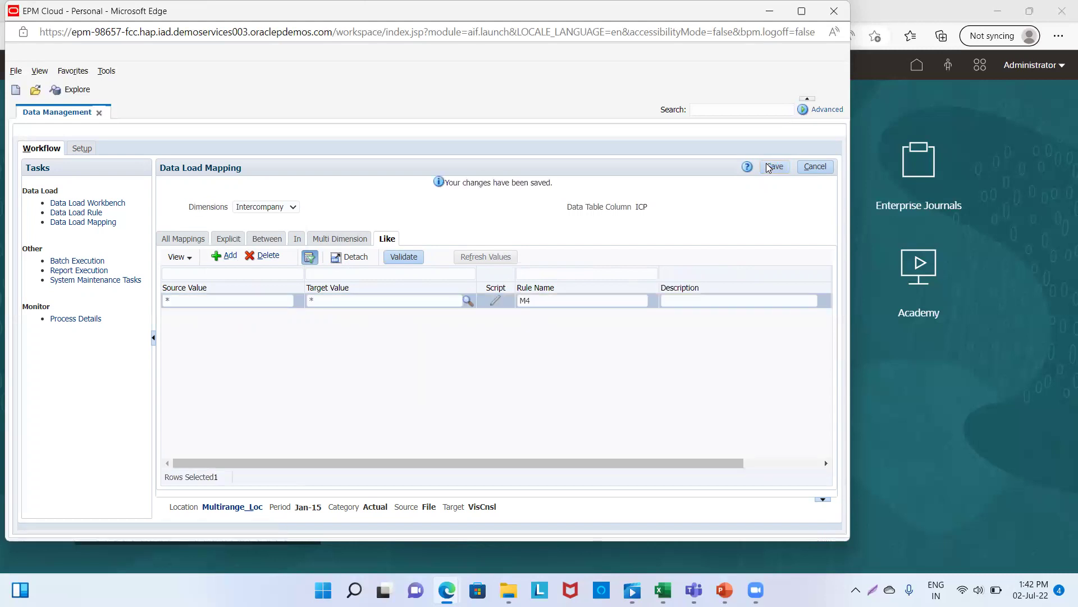
# Save the existing system-generated Like mappings for the Movement and Multi-GAAP dimensions.
pyautogui.click(296, 207)
pyautogui.click(261, 284)
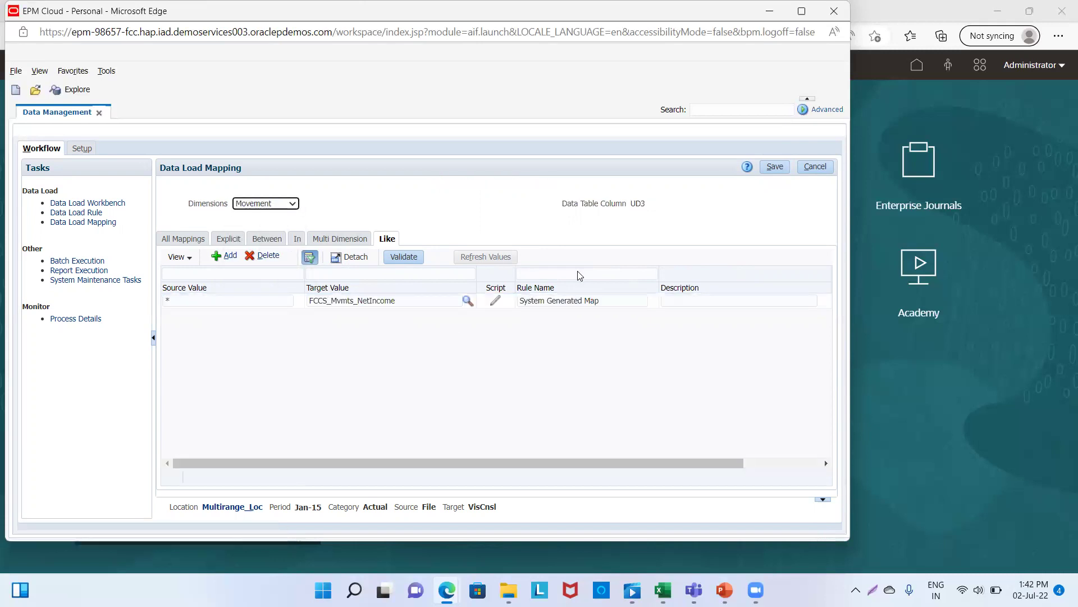
pyautogui.click(775, 166)
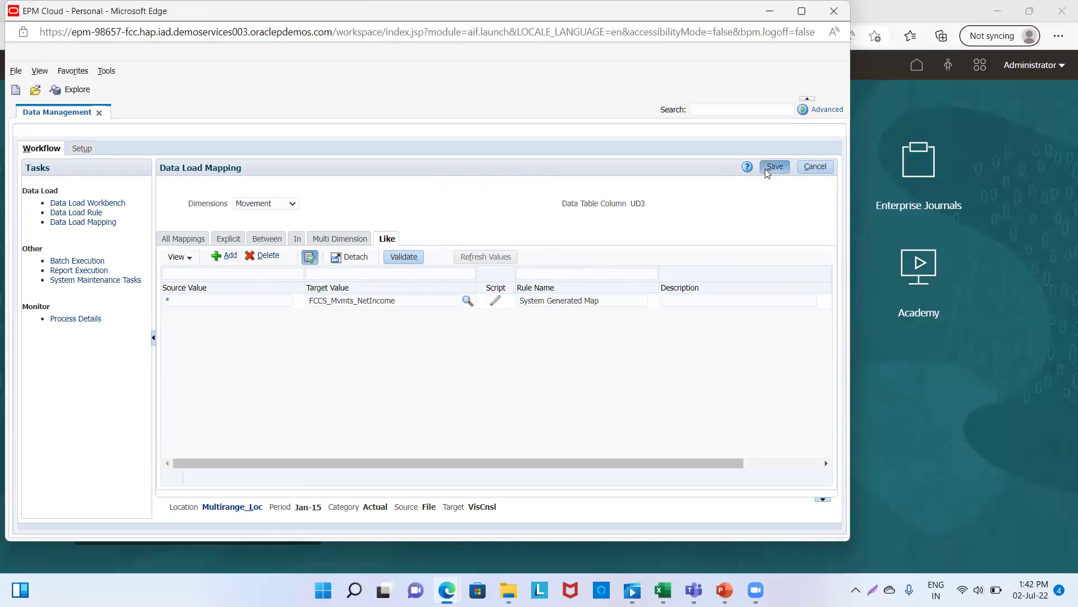
pyautogui.click(292, 208)
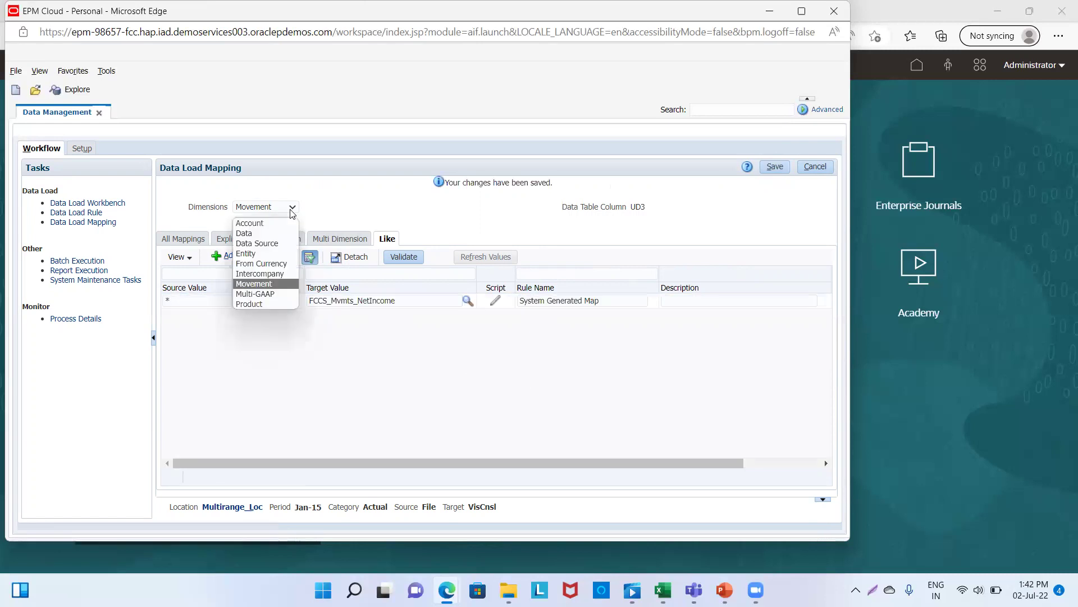
pyautogui.click(288, 291)
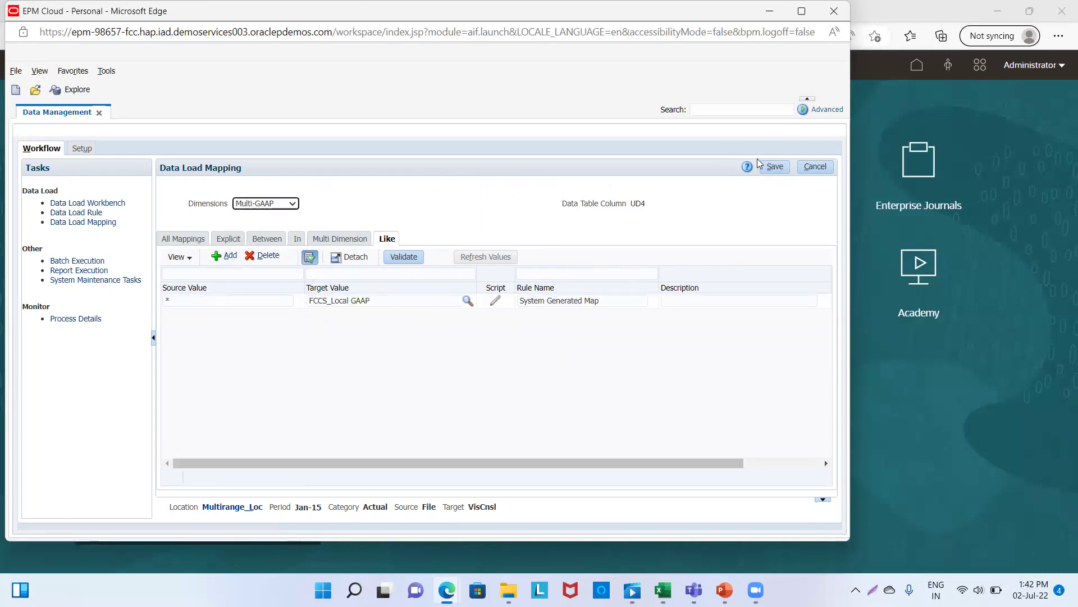
pyautogui.click(774, 167)
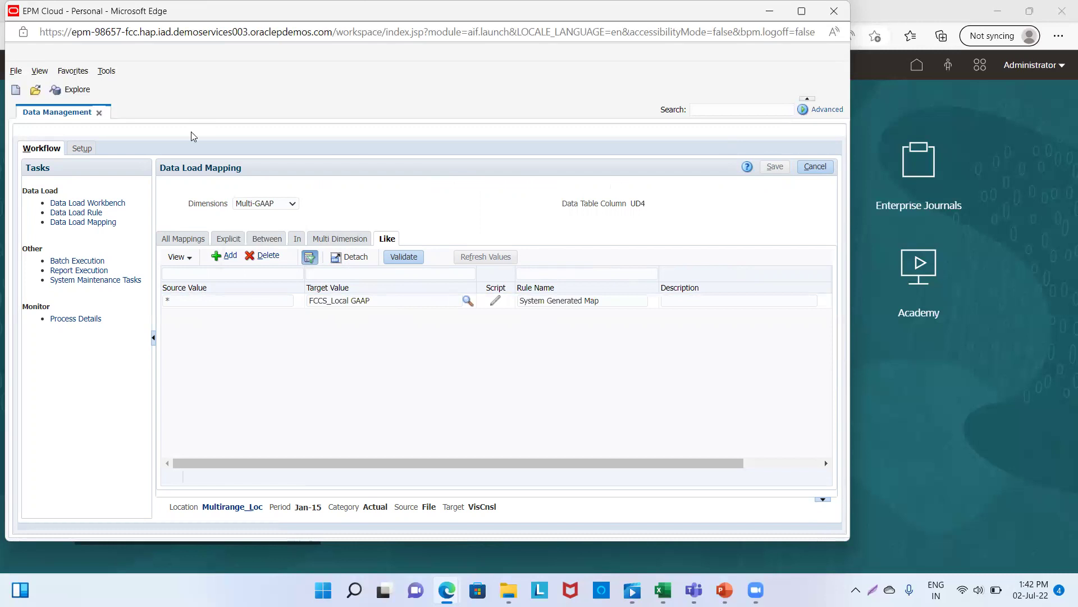
# Add a Like mapping for the Product dimension with source value *, target value * and rule name M5, and save it.
pyautogui.click(284, 210)
pyautogui.click(264, 301)
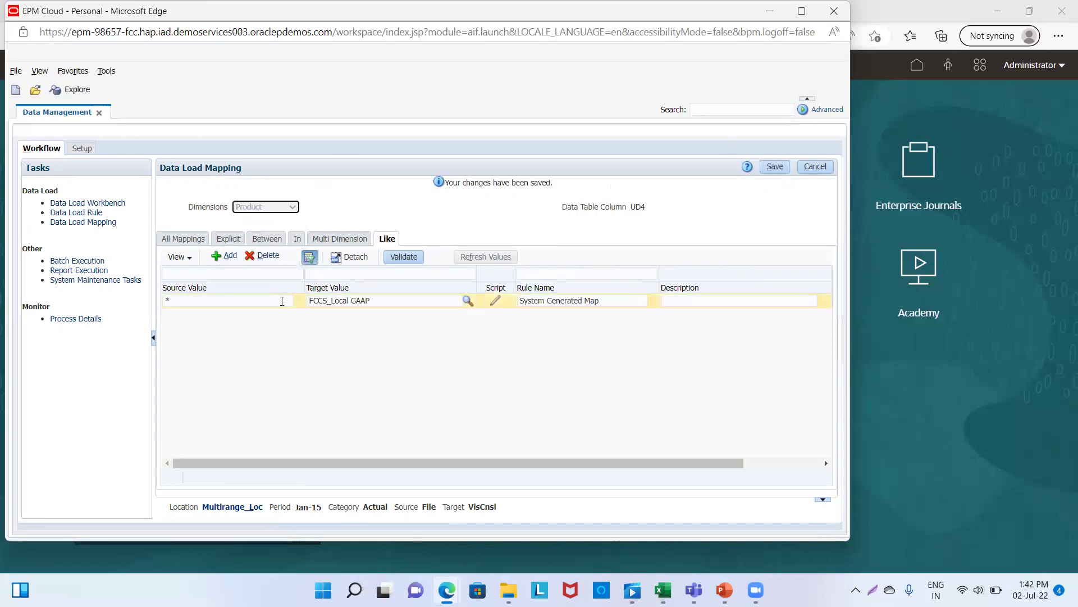
pyautogui.click(223, 257)
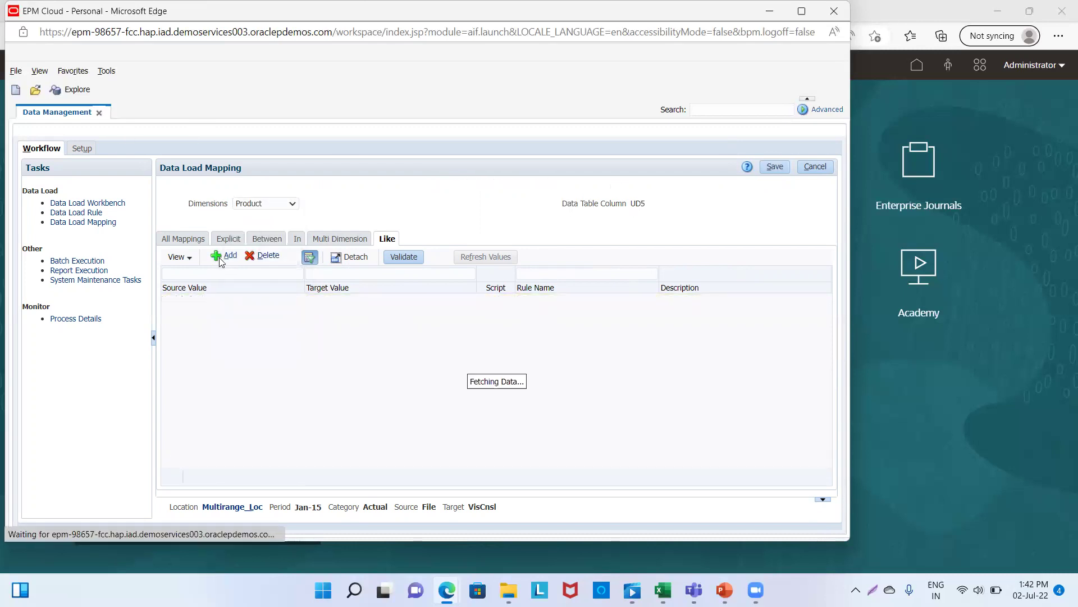
pyautogui.click(250, 298)
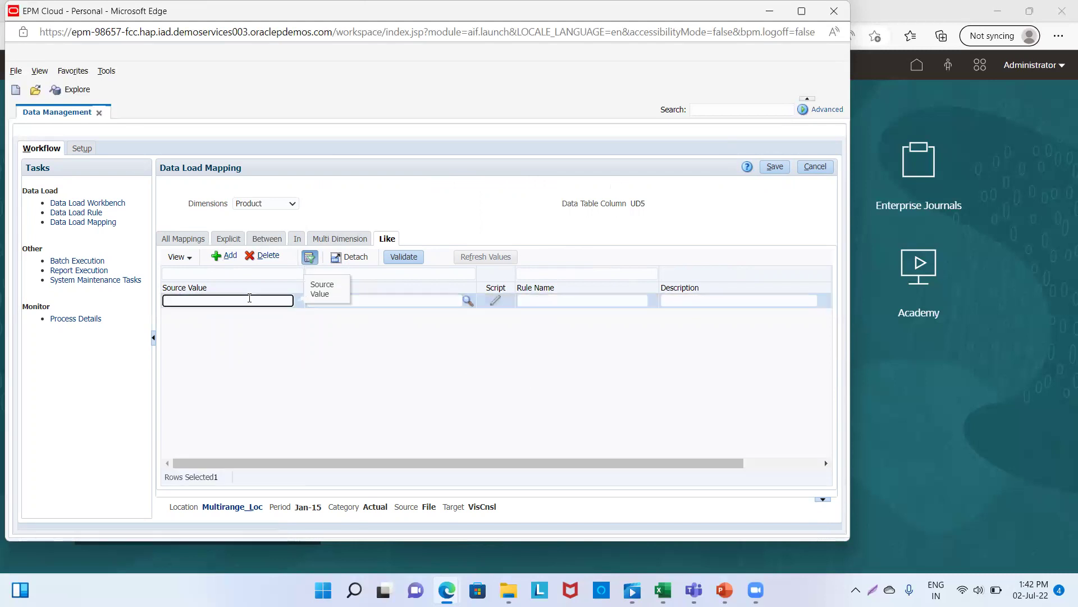
pyautogui.click(414, 300)
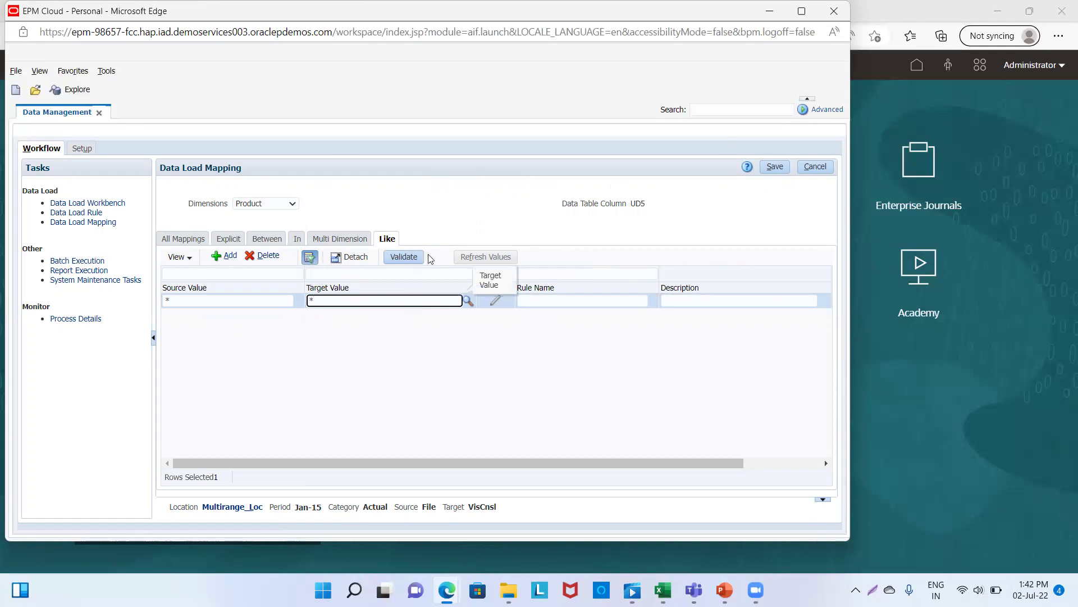
pyautogui.click(556, 300)
pyautogui.write('M5')
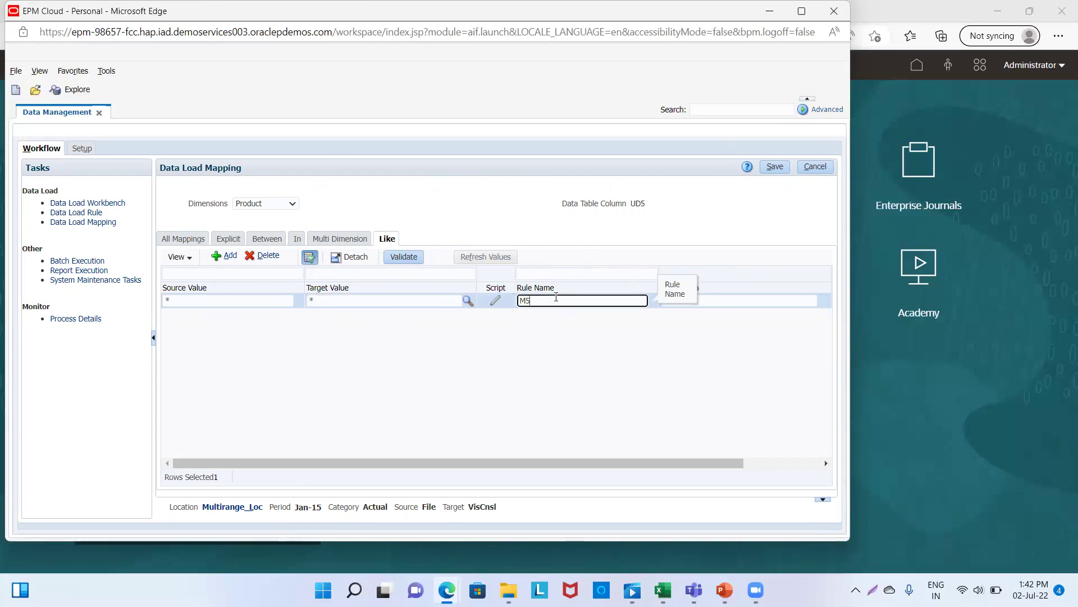
pyautogui.click(775, 167)
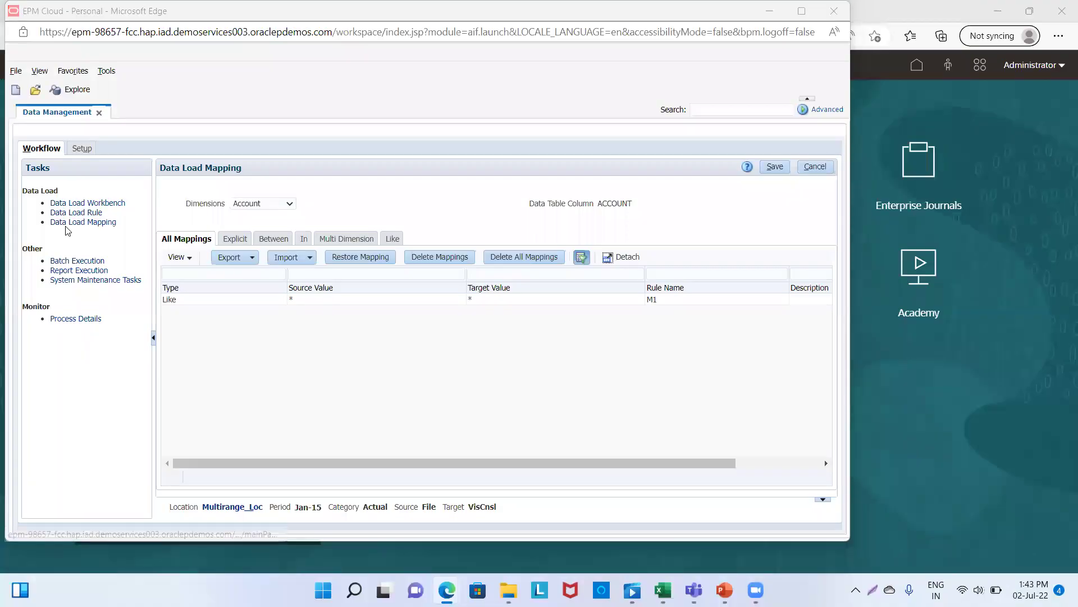
# Add a new data load rule named Multirange_DLR, keeping the Actual category.
pyautogui.click(67, 212)
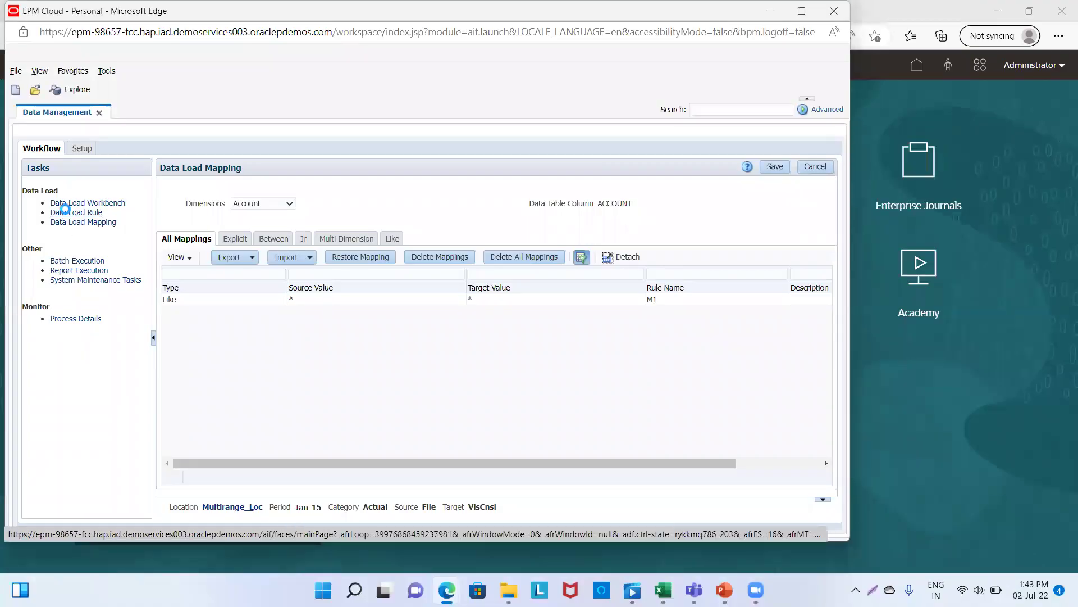
pyautogui.click(217, 204)
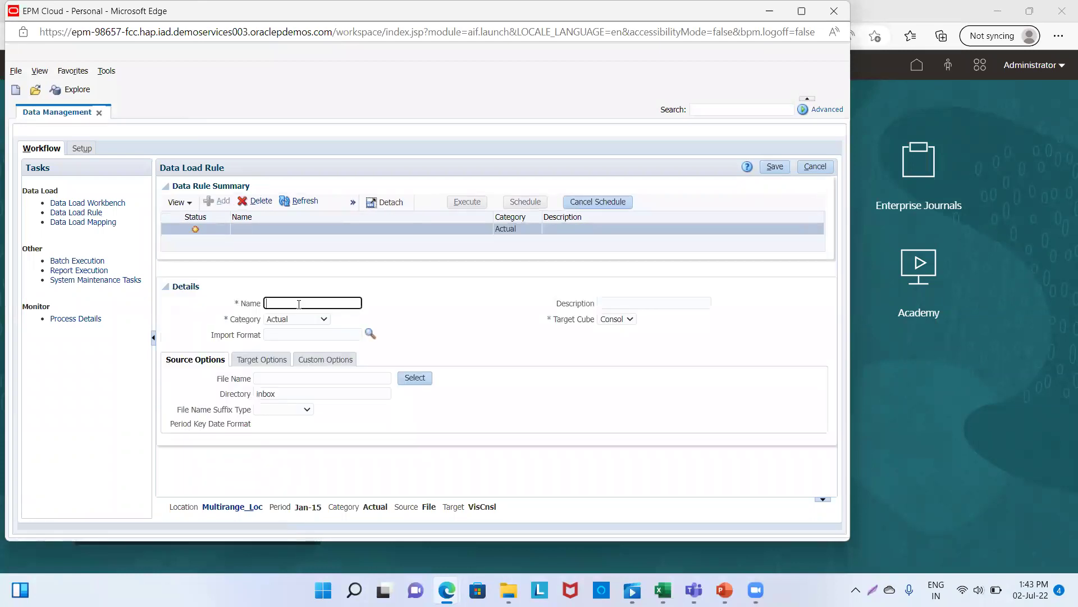
pyautogui.click(298, 304)
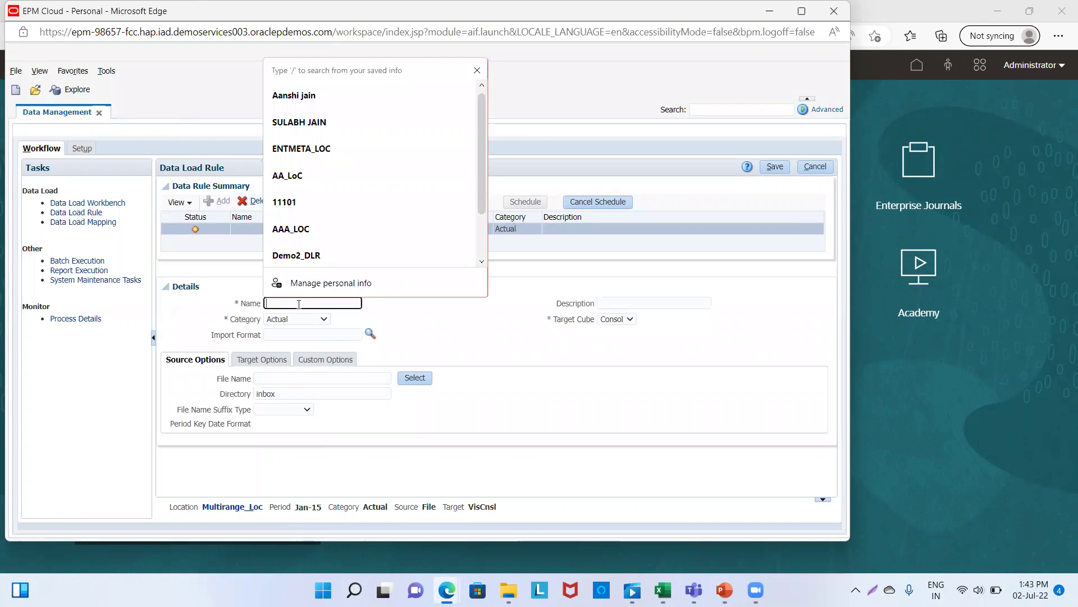
pyautogui.write('Multirange')
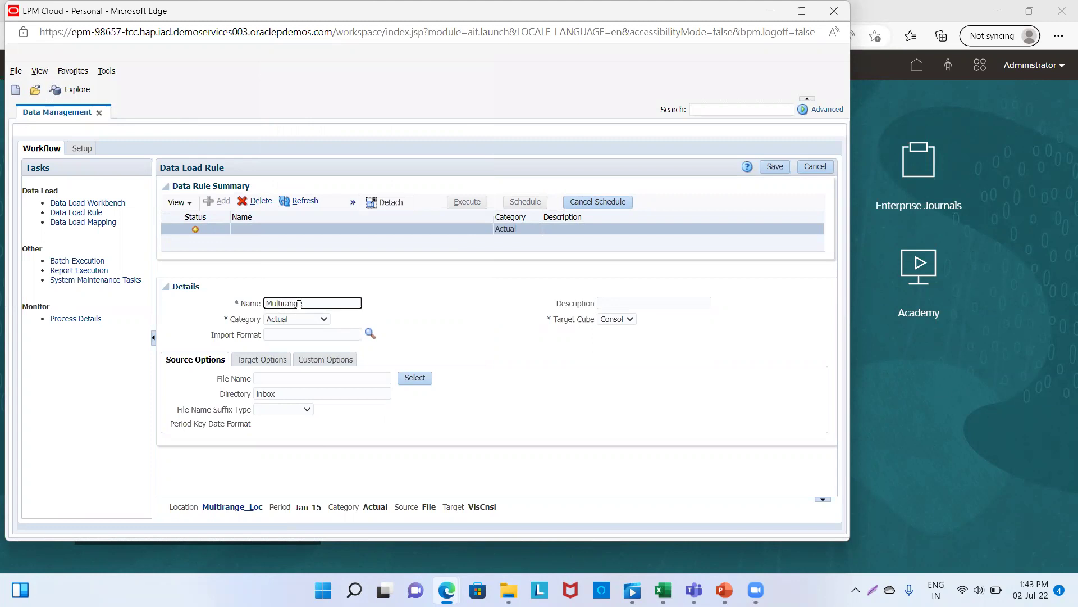
pyautogui.write('_DL')
pyautogui.press('Tab')
pyautogui.press('Tab')
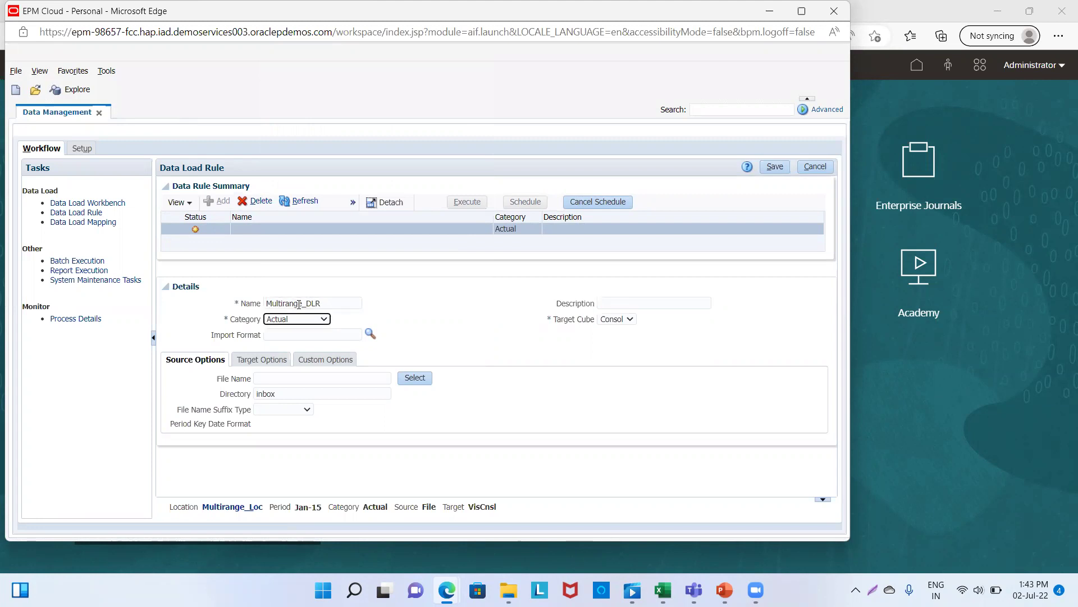
pyautogui.press('Tab')
pyautogui.press('Tab')
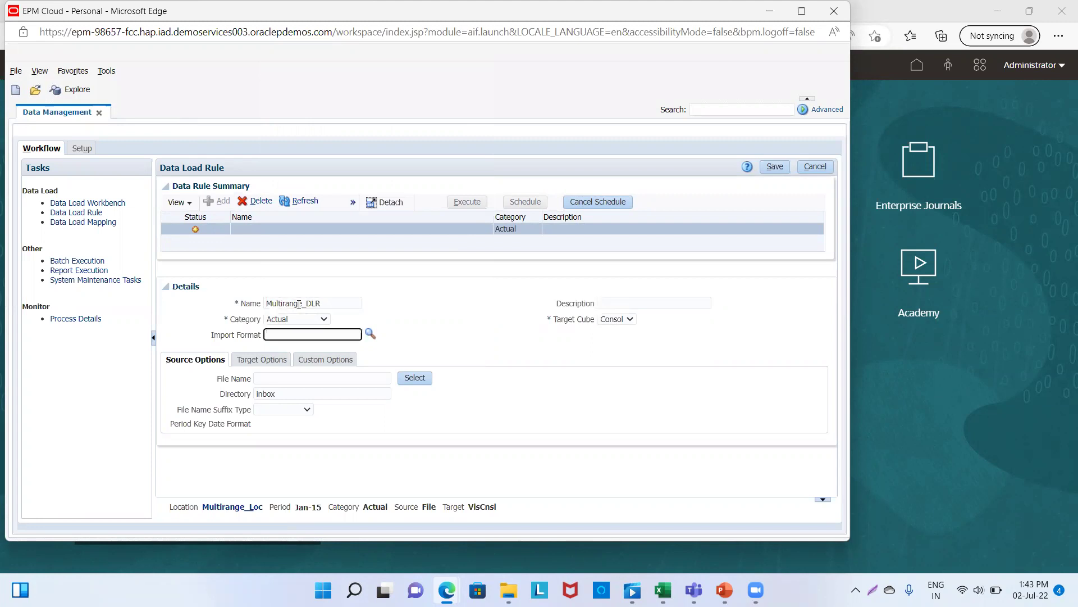
pyautogui.press('Tab')
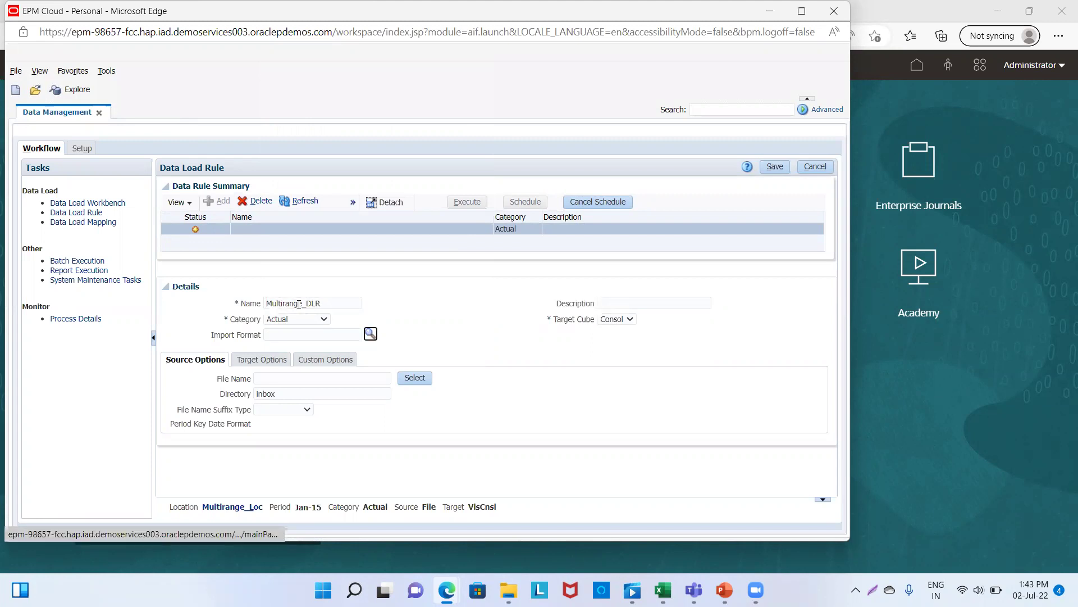
# Assign the Multirange_IMF import format to the new data load rule and save the rule.
pyautogui.click(370, 334)
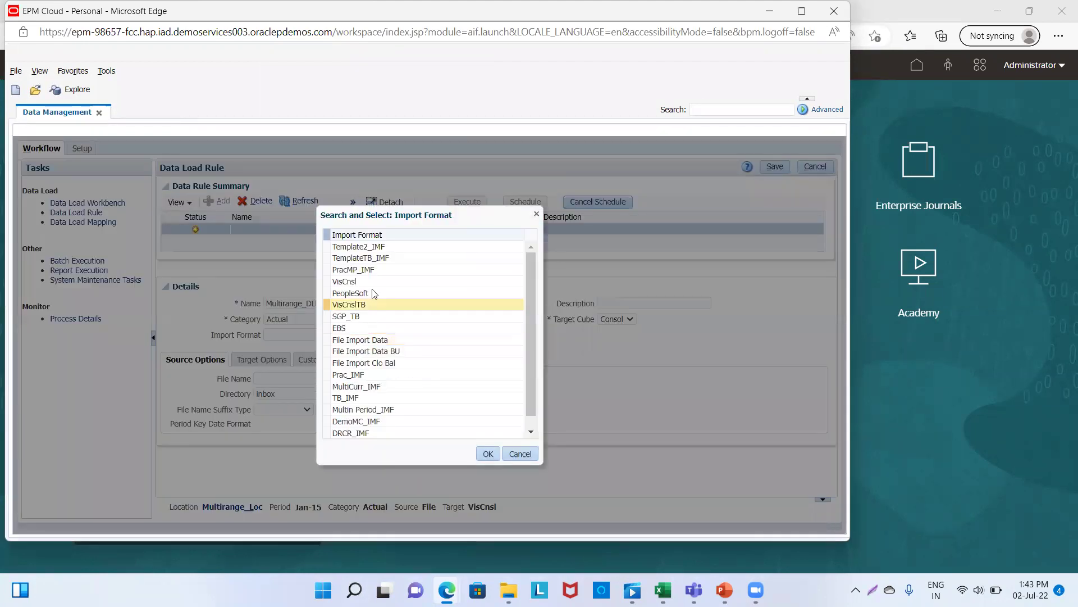
pyautogui.click(367, 247)
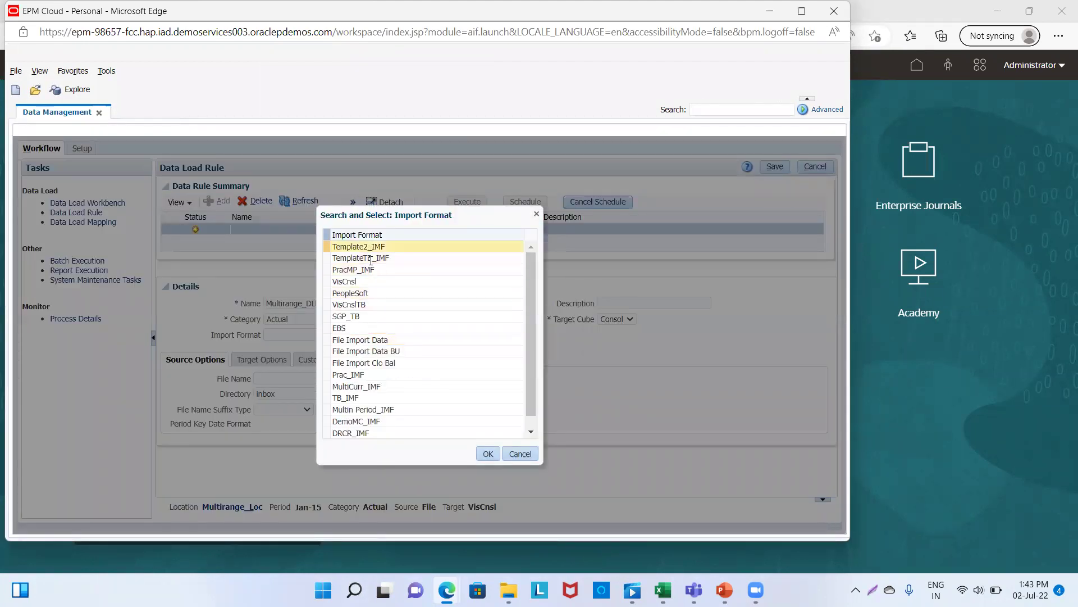
pyautogui.click(382, 409)
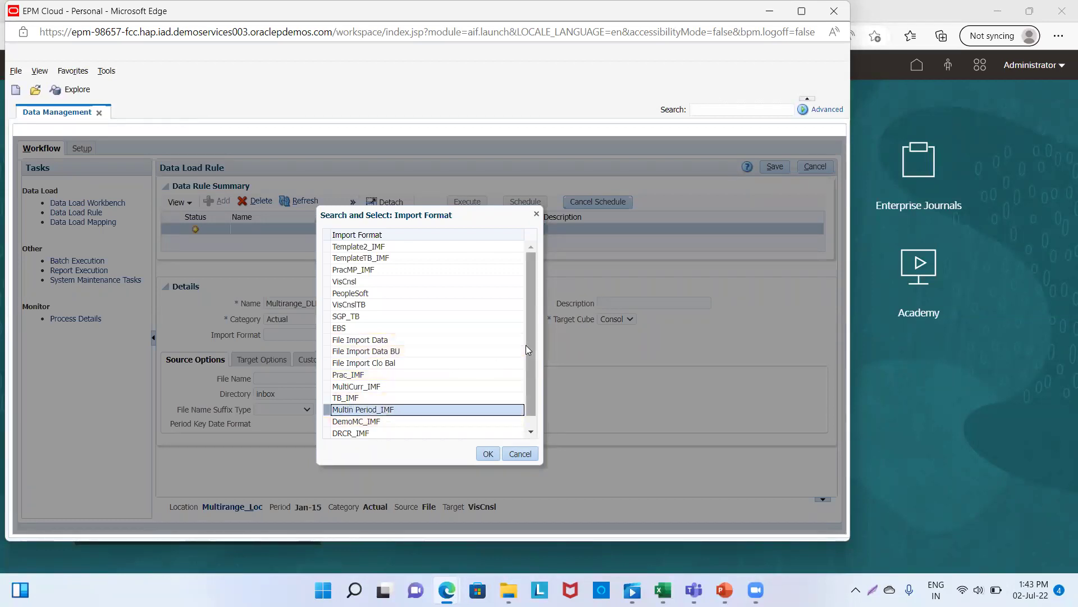
pyautogui.moveTo(526, 345); pyautogui.dragTo(528, 369)
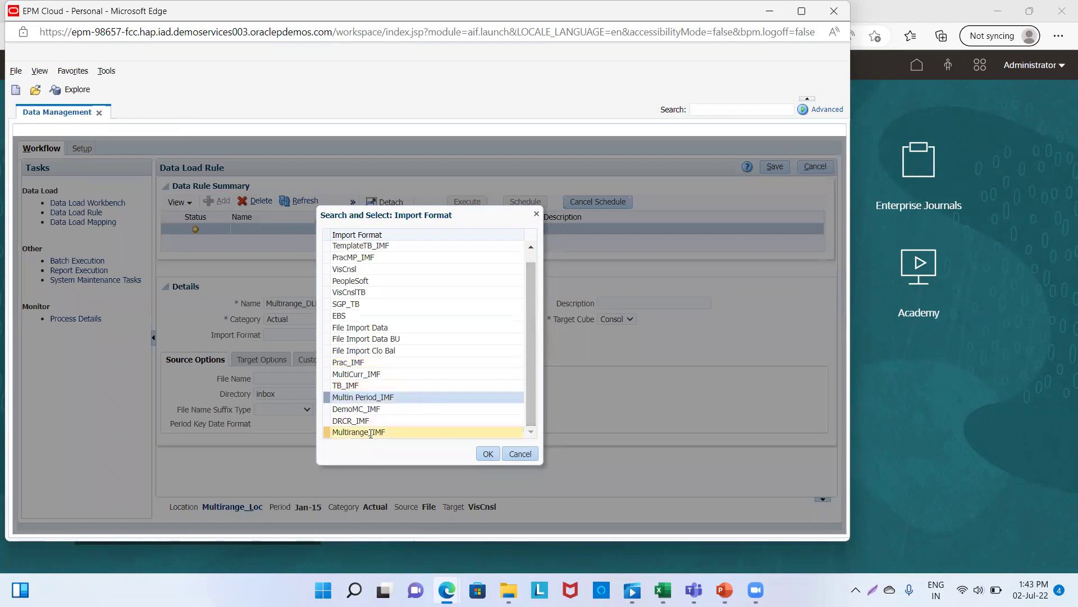
pyautogui.click(387, 432)
pyautogui.click(489, 453)
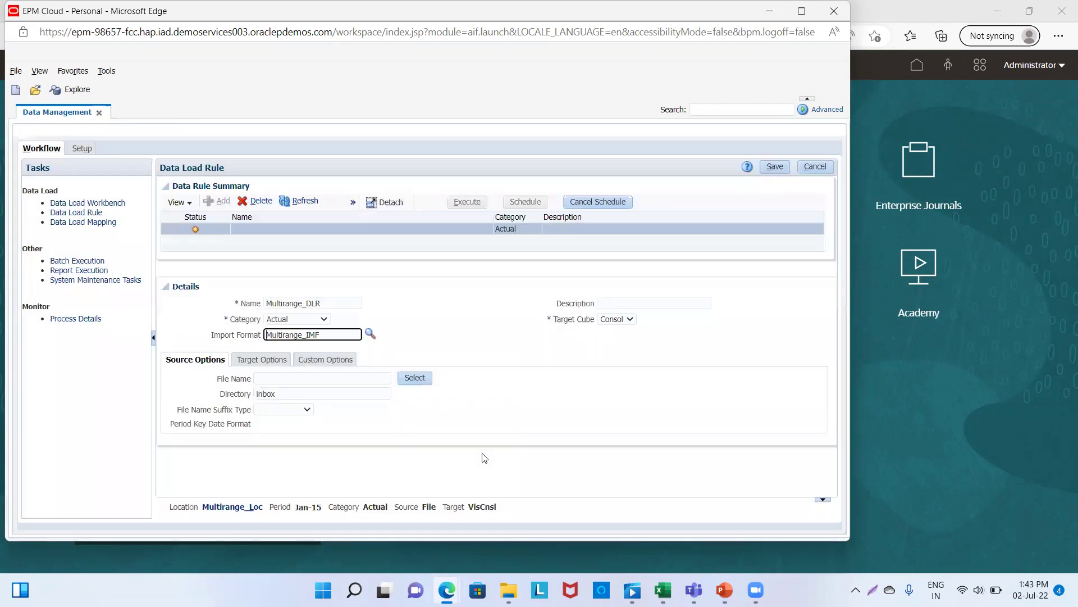
pyautogui.click(772, 170)
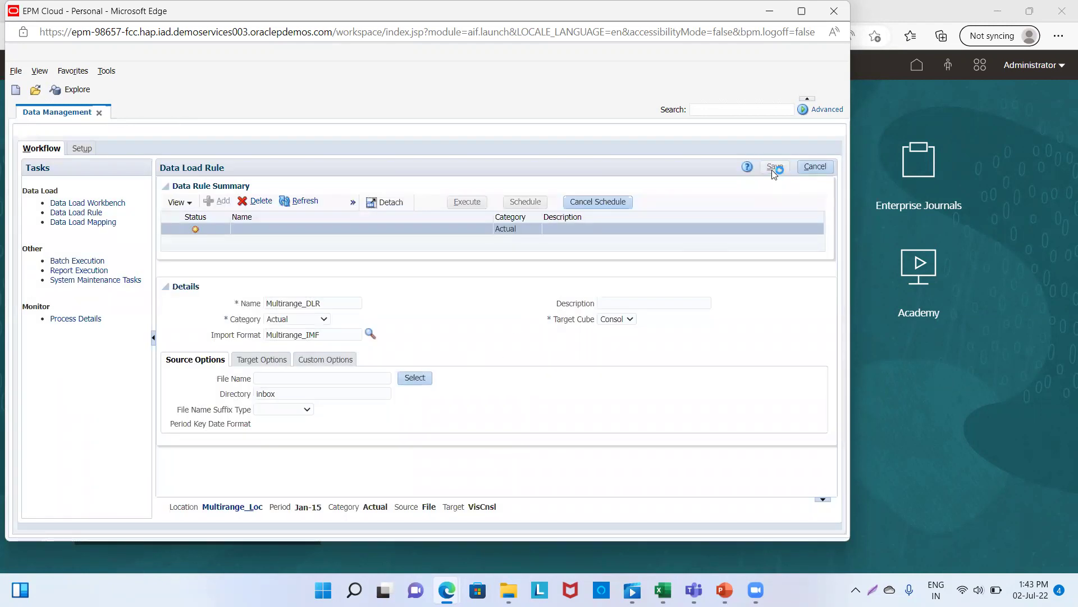
# Delete the existing Multi_Period_Range CSV files for Feb-15, Jan-15 and Mar-15 from the inbox/Multi_Period_Range server folder.
pyautogui.click(421, 413)
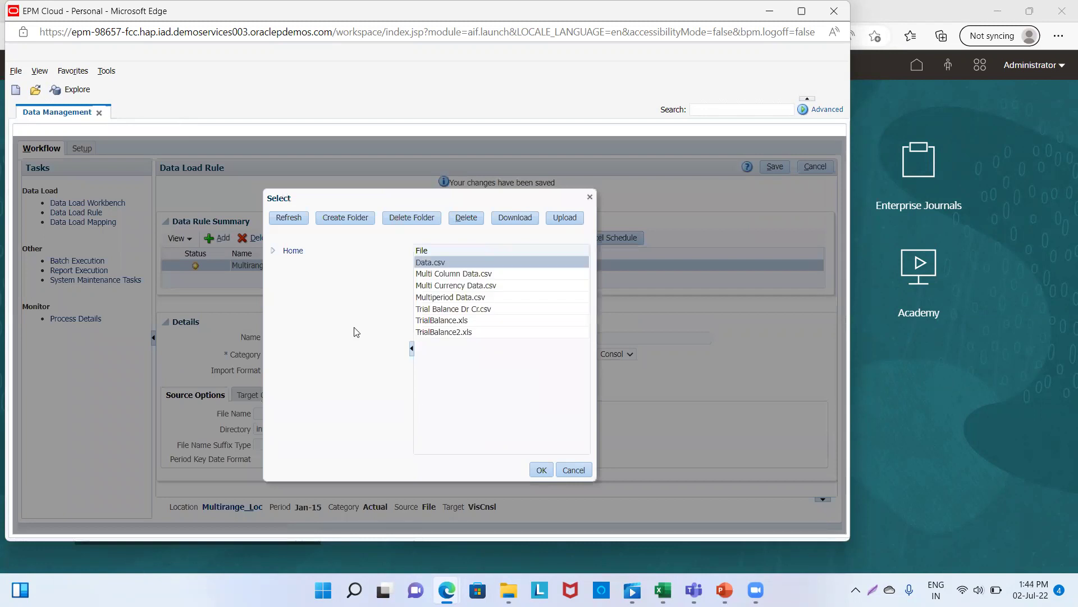
pyautogui.click(273, 252)
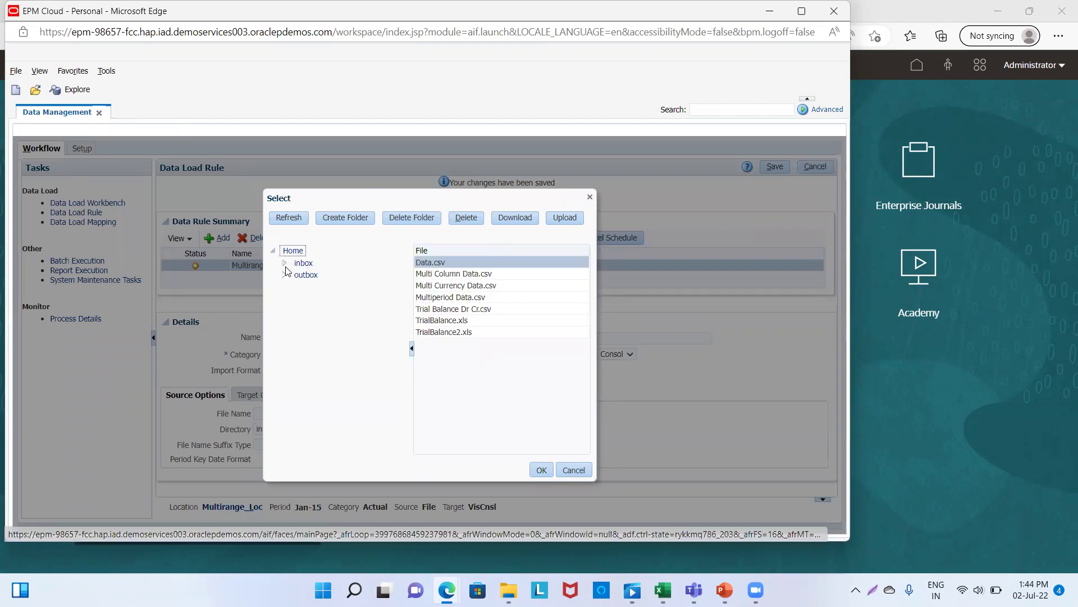
pyautogui.click(284, 264)
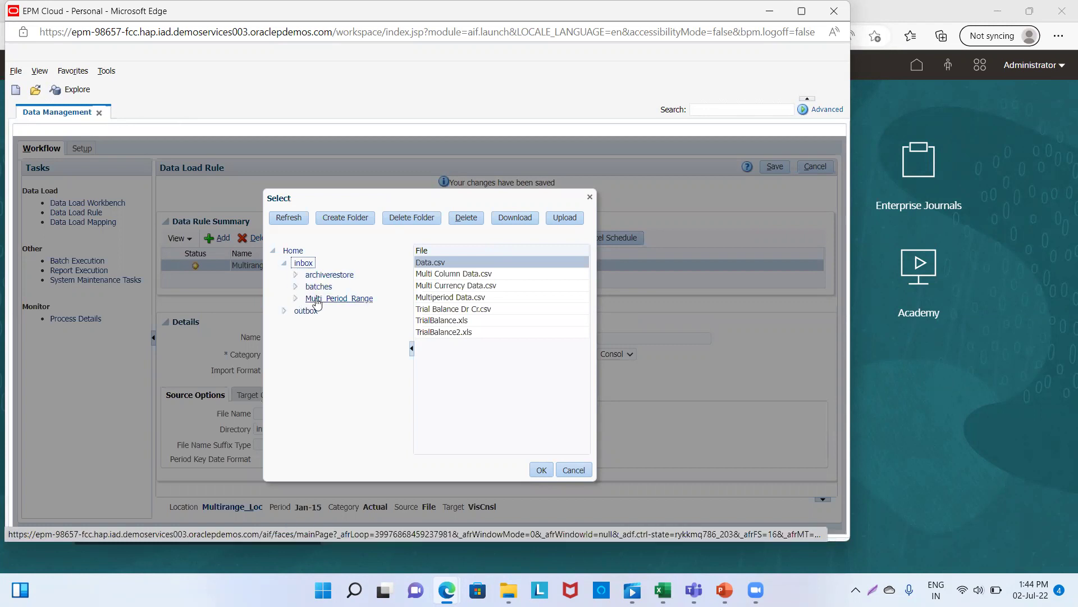
pyautogui.click(343, 300)
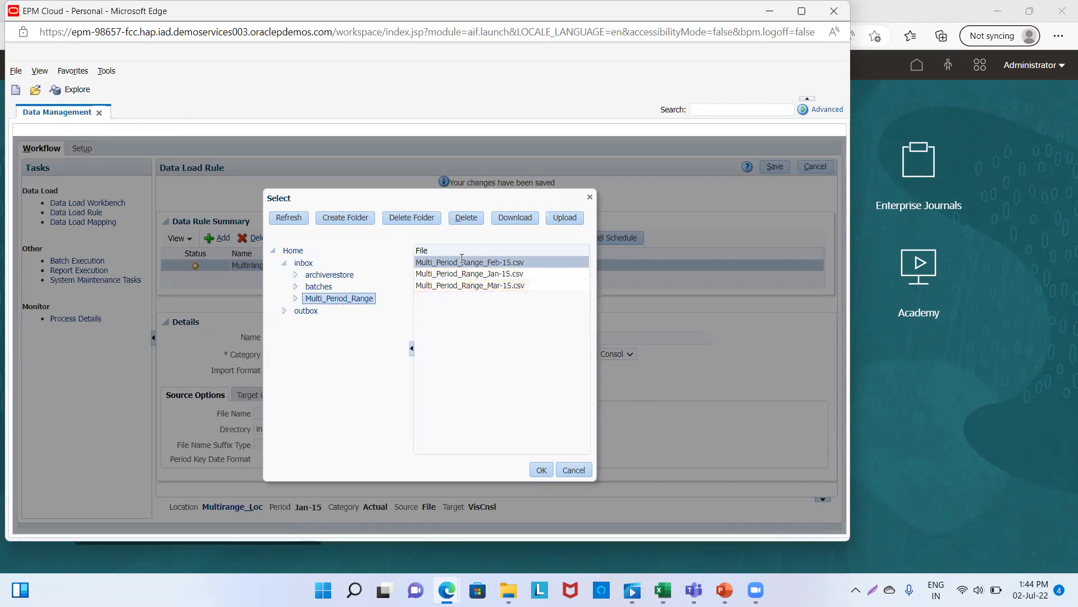
pyautogui.click(466, 218)
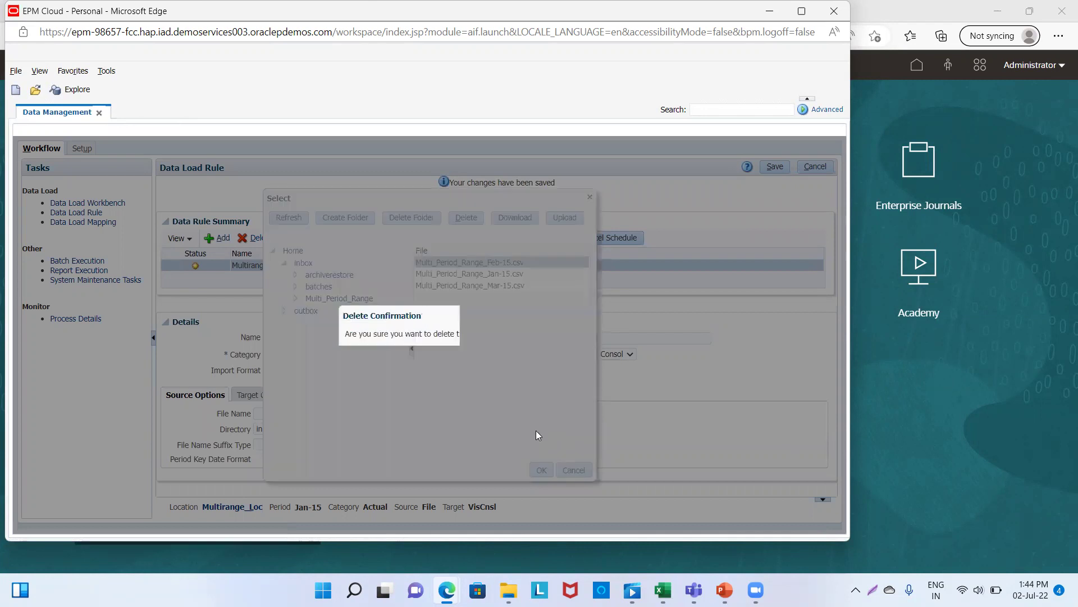
pyautogui.click(467, 356)
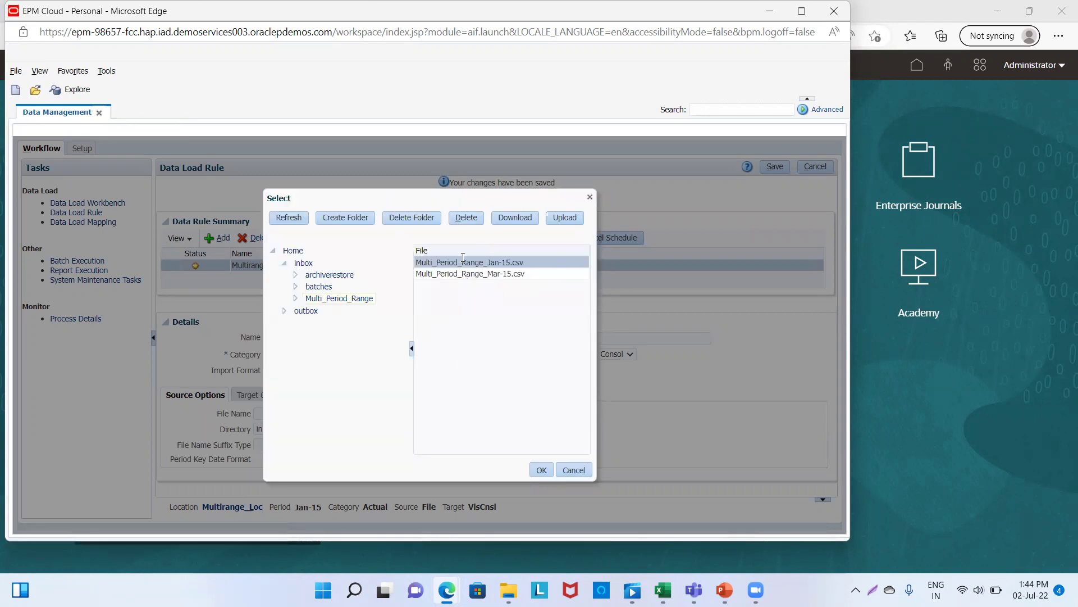
pyautogui.click(467, 218)
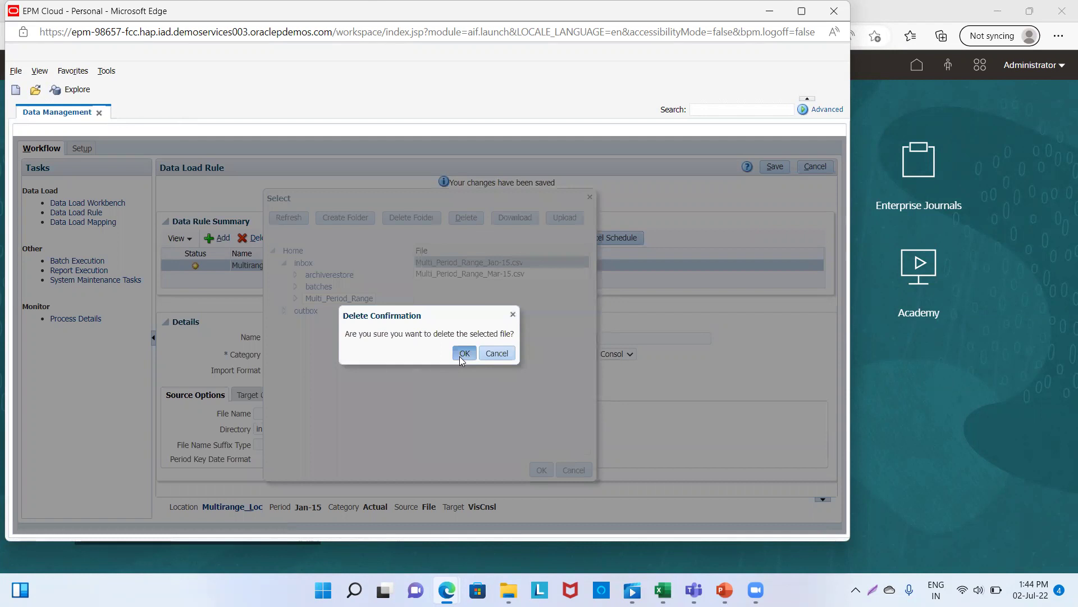
pyautogui.click(461, 355)
pyautogui.click(466, 218)
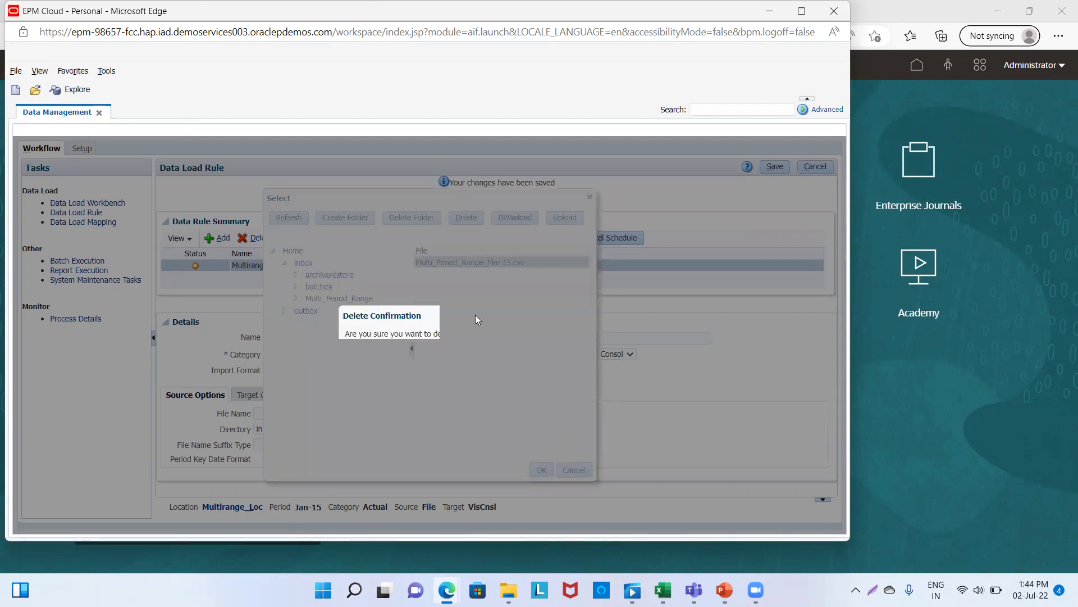
pyautogui.click(466, 354)
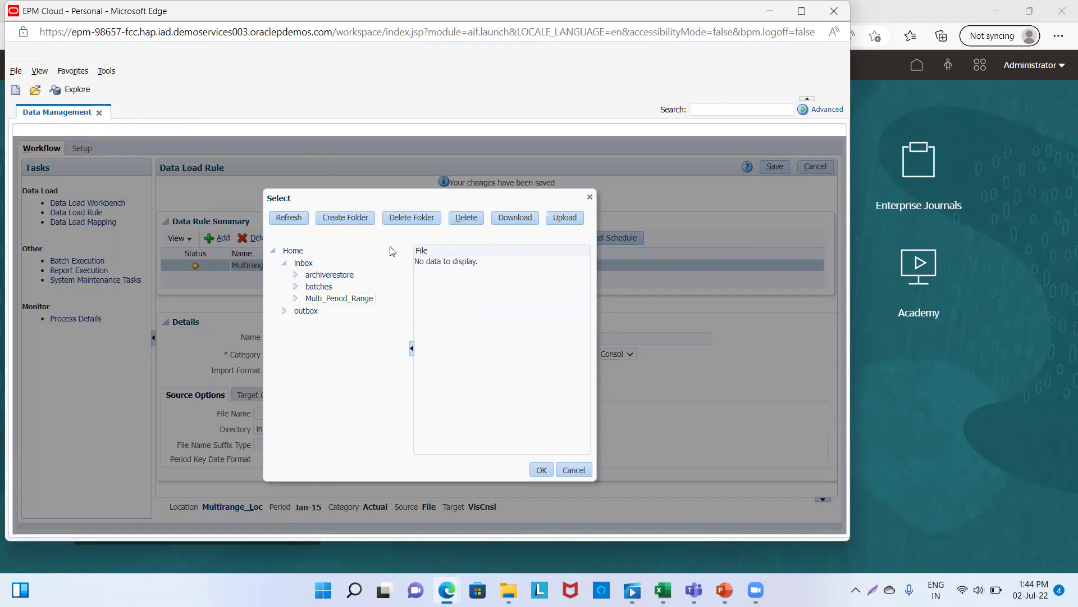
# Upload the local file Multi_Period_Range_Jan-15.csv to the inbox/Multi_Period_Range folder.
pyautogui.click(571, 217)
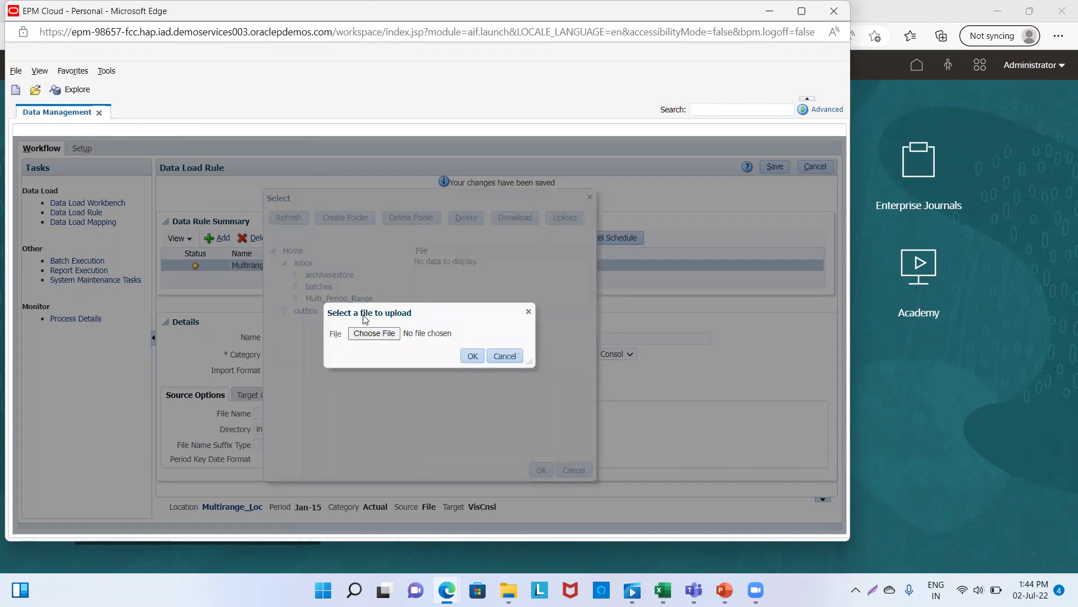
pyautogui.click(362, 334)
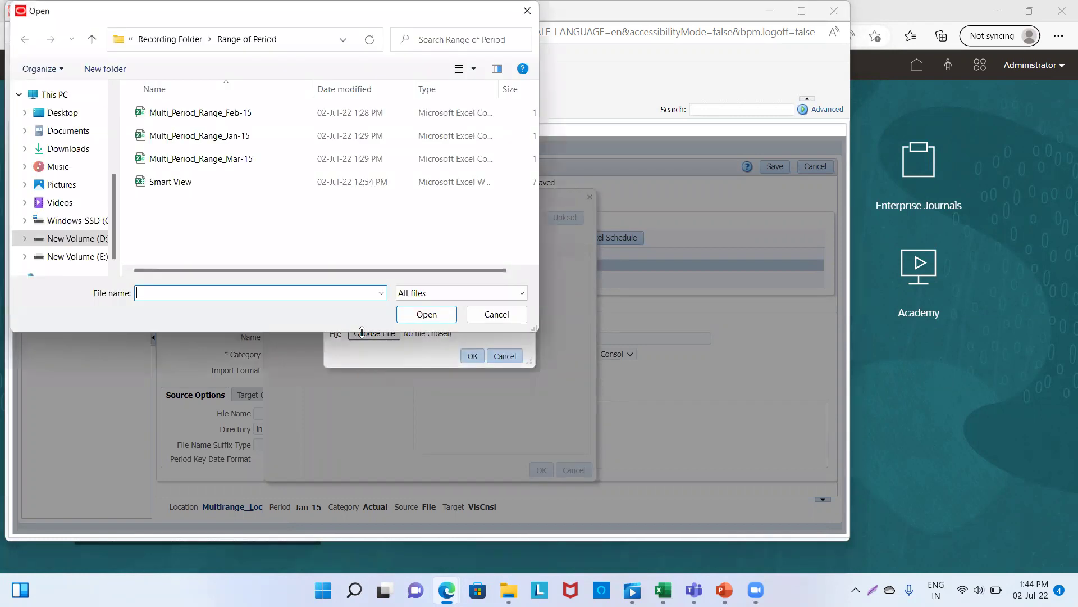
pyautogui.click(220, 136)
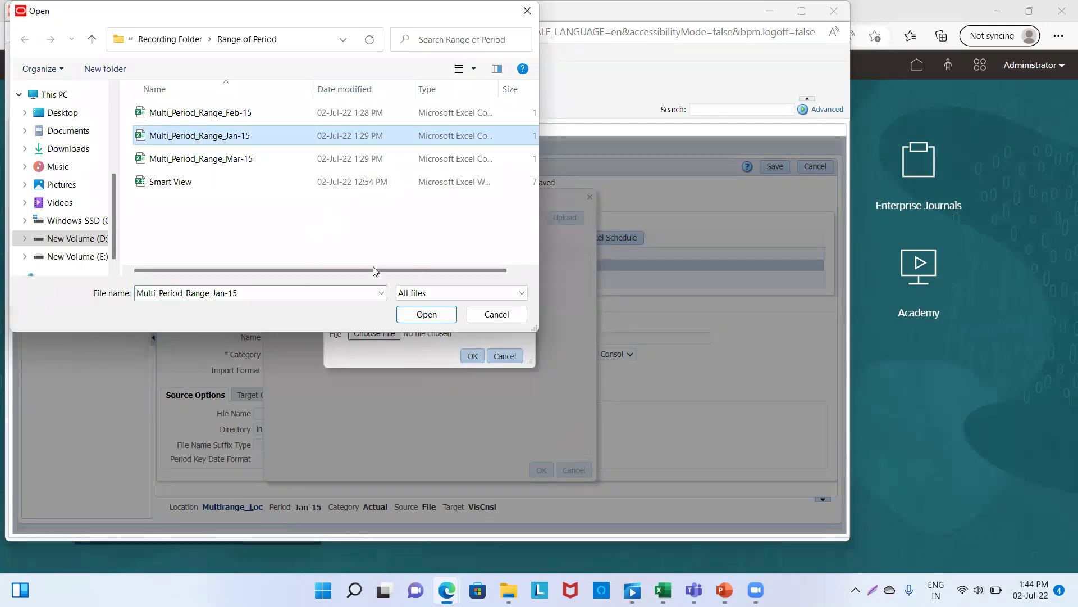
pyautogui.click(413, 318)
pyautogui.click(471, 356)
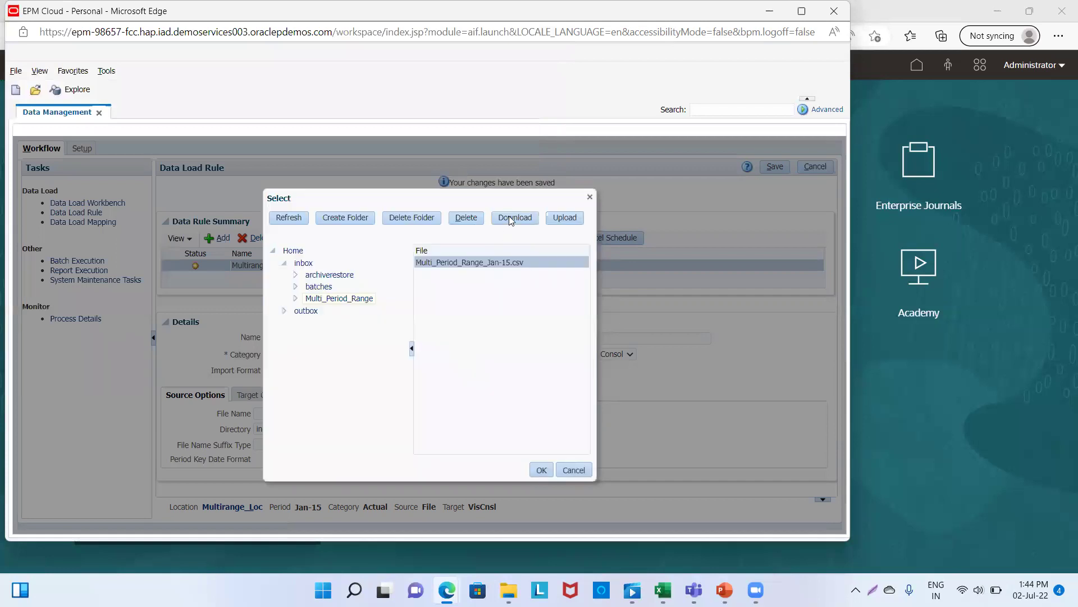
# Upload the local file Multi_Period_Range_Feb-15.csv to the Multi_Period_Range folder.
pyautogui.click(568, 218)
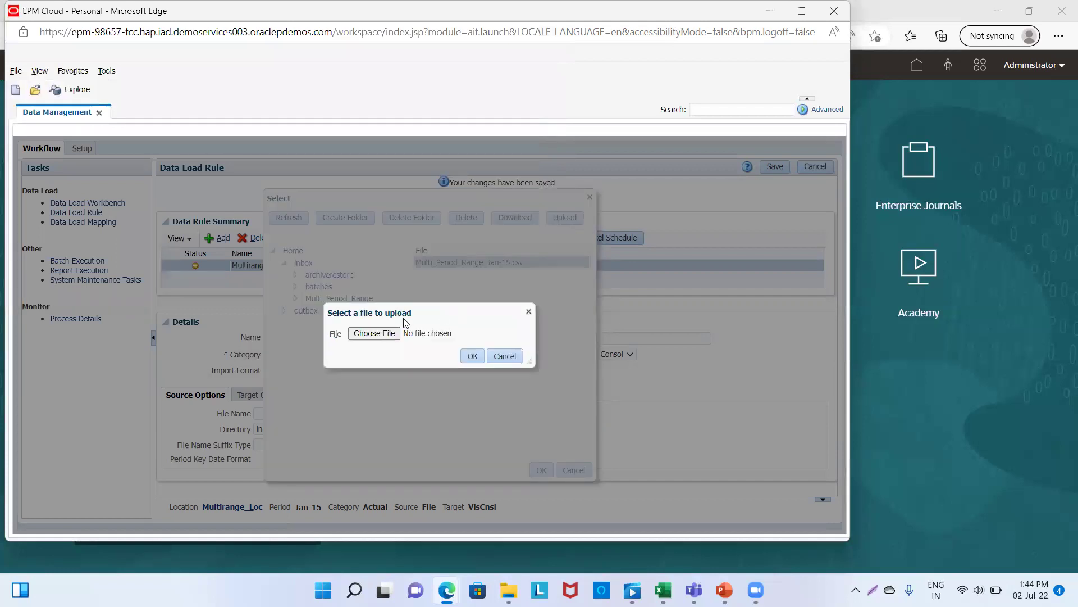
pyautogui.click(392, 334)
pyautogui.doubleClick(236, 112)
pyautogui.click(464, 355)
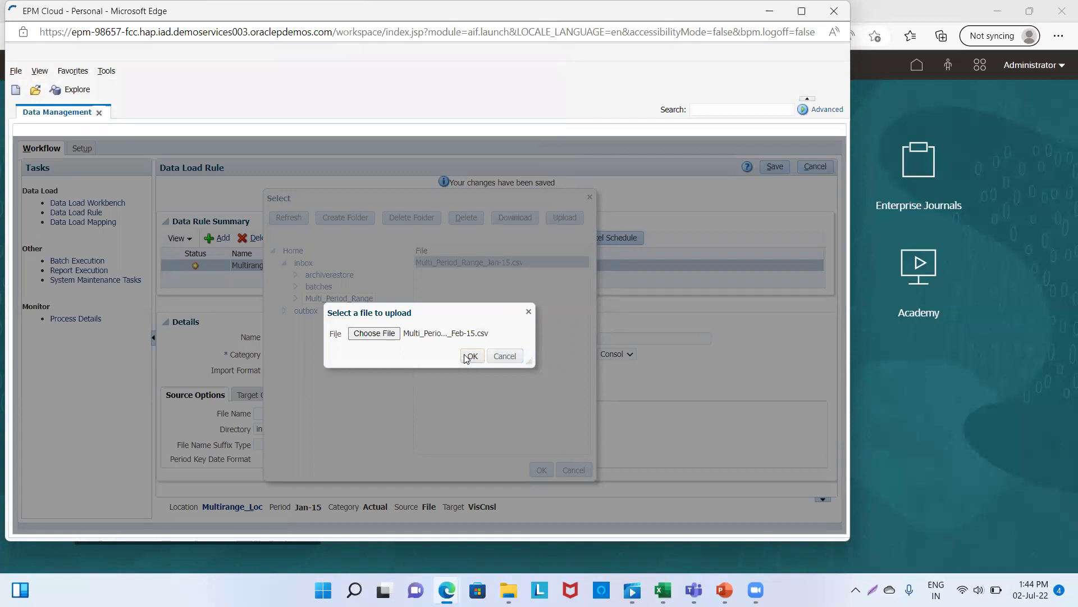
# Upload the local file Multi_Period_Range_Mar-15.csv to the Multi_Period_Range folder.
pyautogui.click(564, 217)
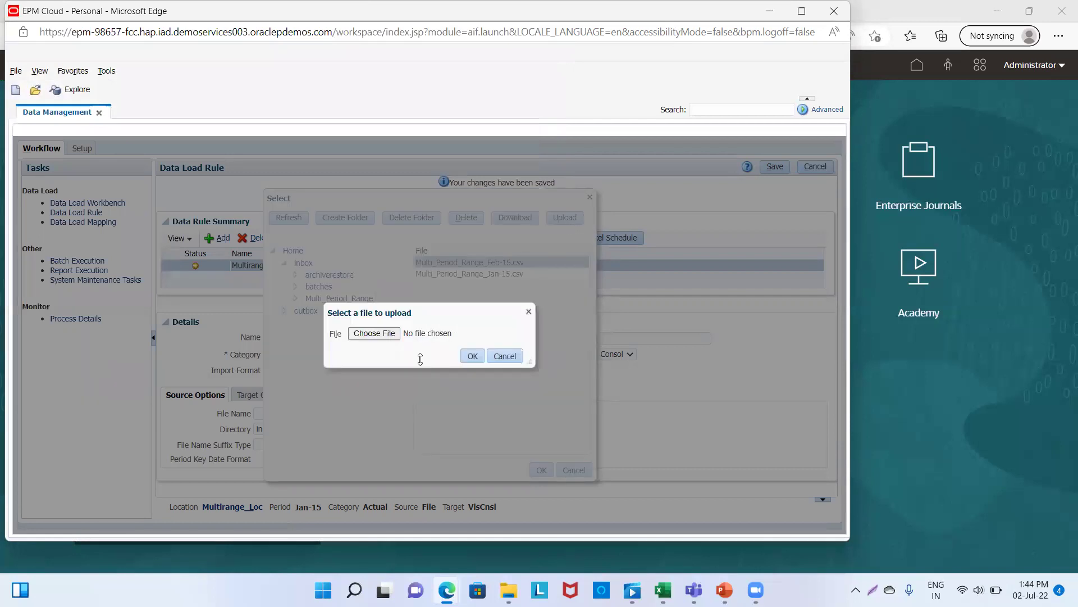
pyautogui.click(473, 356)
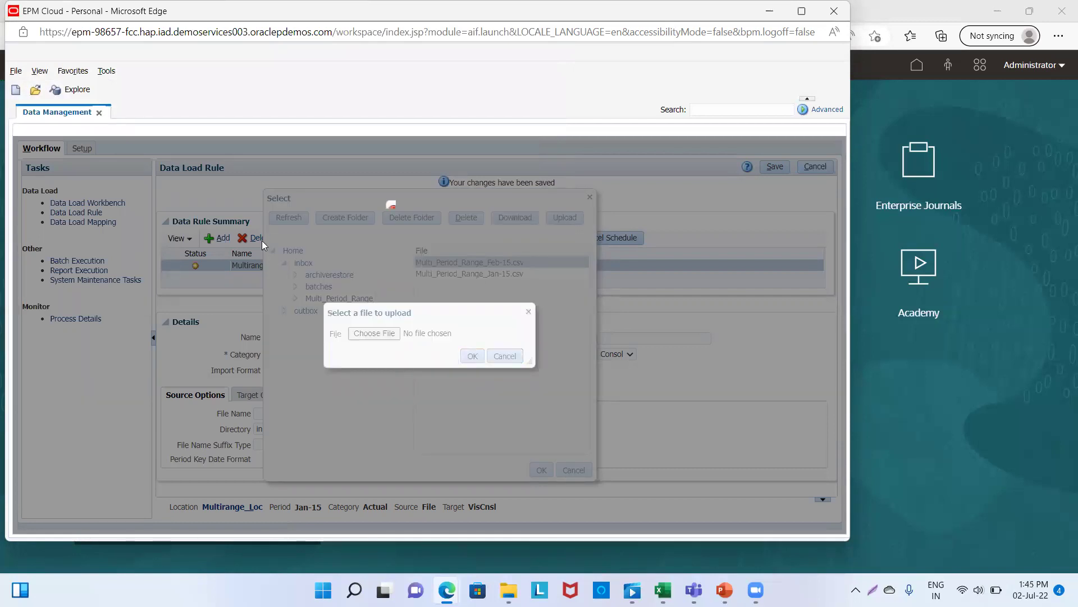
pyautogui.click(450, 259)
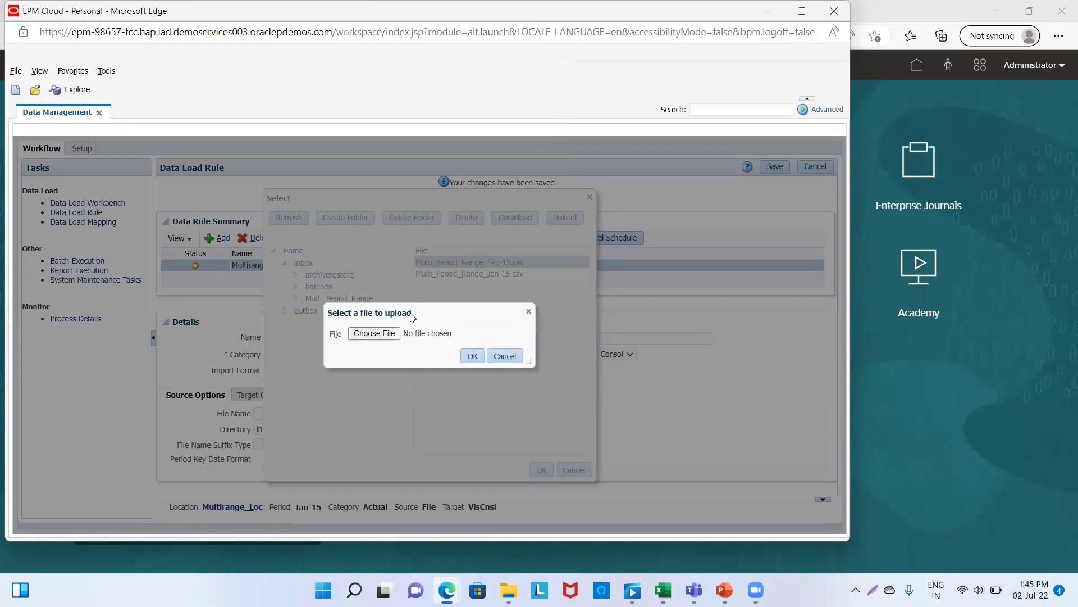
pyautogui.click(381, 335)
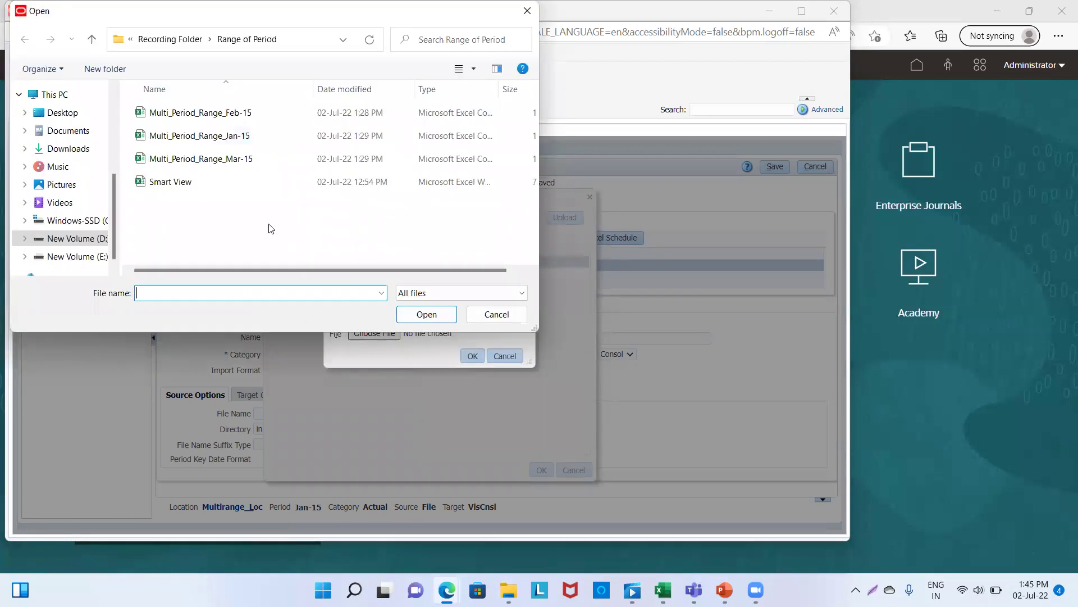
pyautogui.click(244, 159)
pyautogui.click(422, 316)
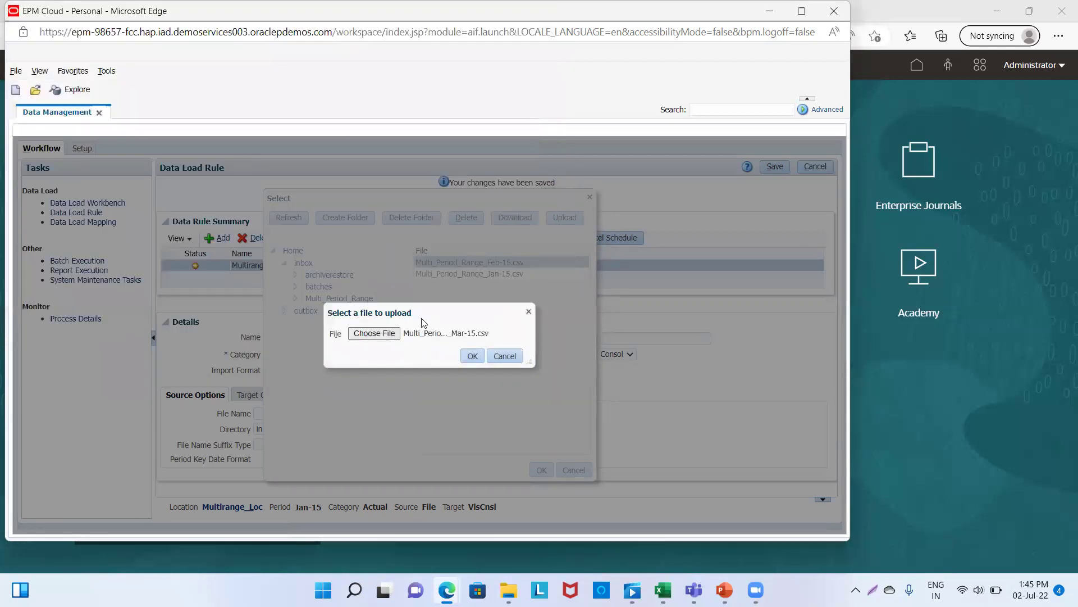
pyautogui.click(465, 356)
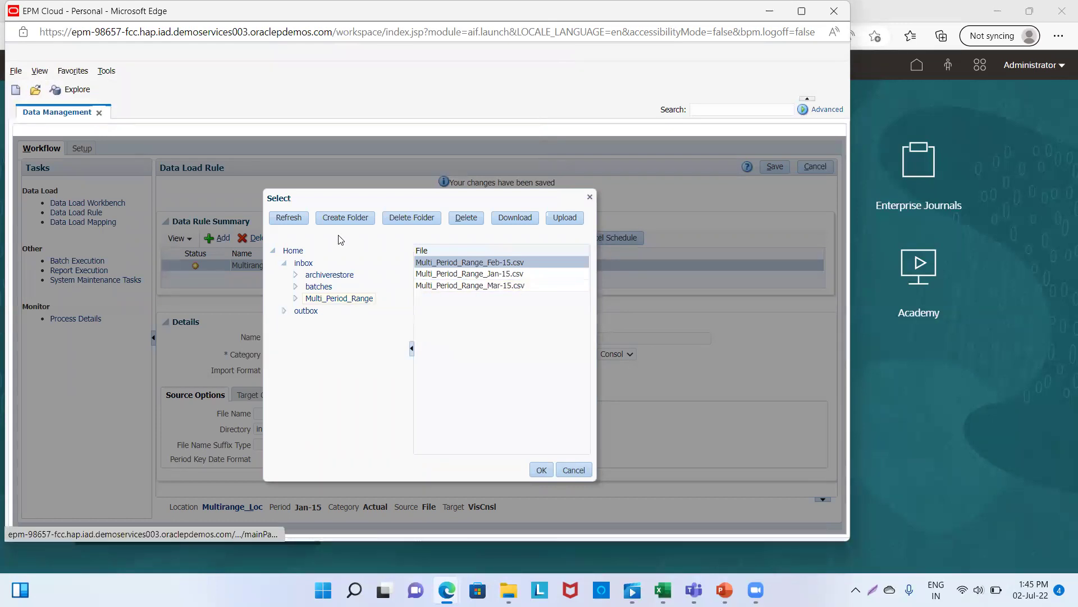
# Use the uploaded Feb-15 file as the rule's source and strip the period from its file name, leaving Multi_Period_Range_.csv.
pyautogui.click(542, 470)
pyautogui.click(543, 470)
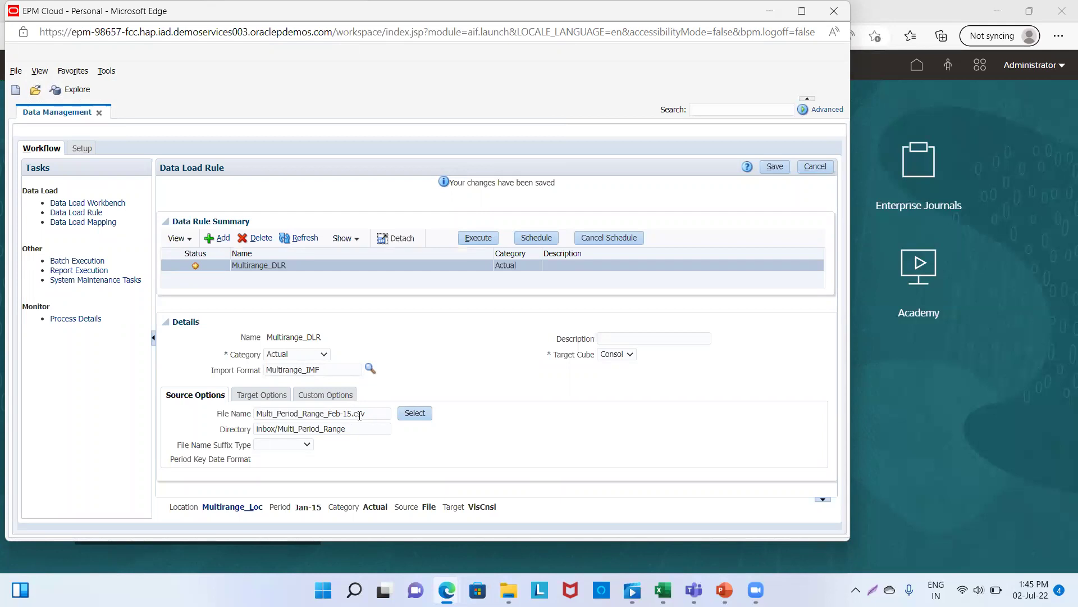
pyautogui.click(352, 412)
pyautogui.press('BackSpace')
pyautogui.press('BackSpace')
pyautogui.press('BackSpace')
pyautogui.press('BackSpace')
pyautogui.press('BackSpace')
pyautogui.press('BackSpace')
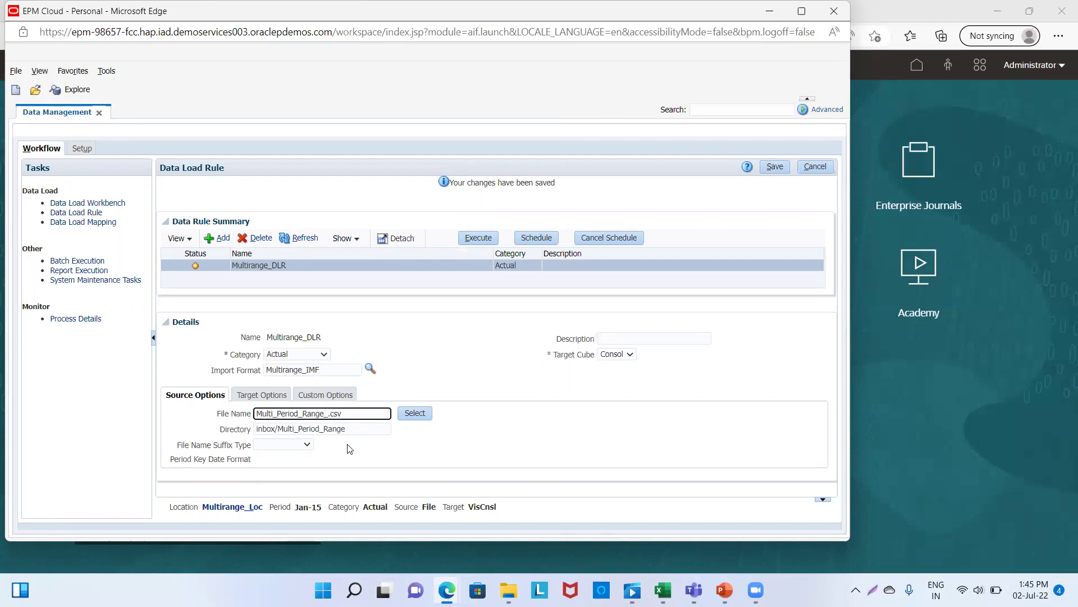
# Set the rule's file name suffix type to Period Name and save the data load rule.
pyautogui.click(307, 445)
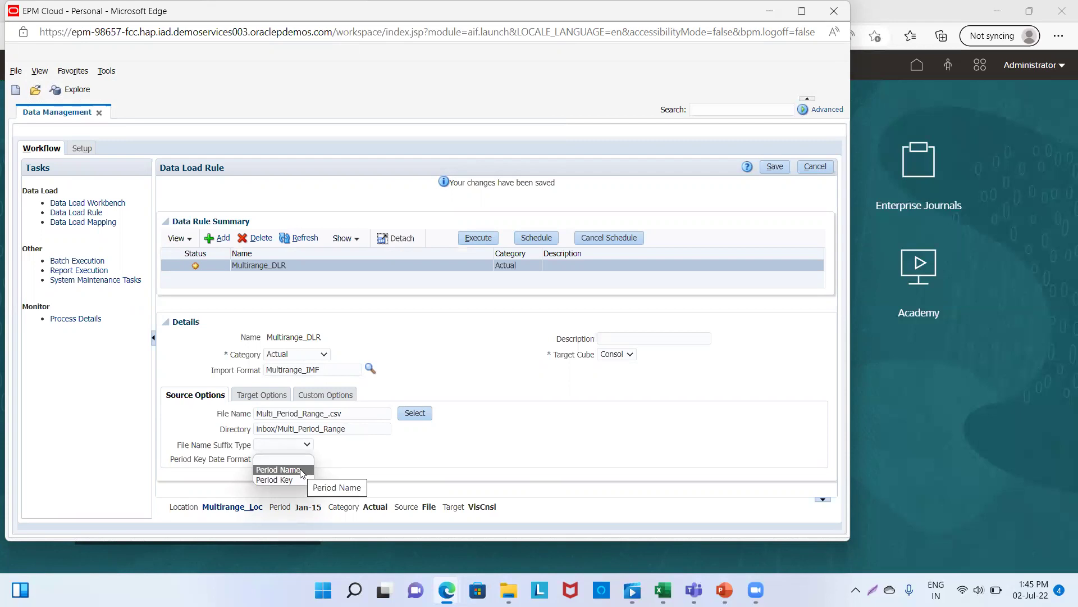
pyautogui.click(302, 471)
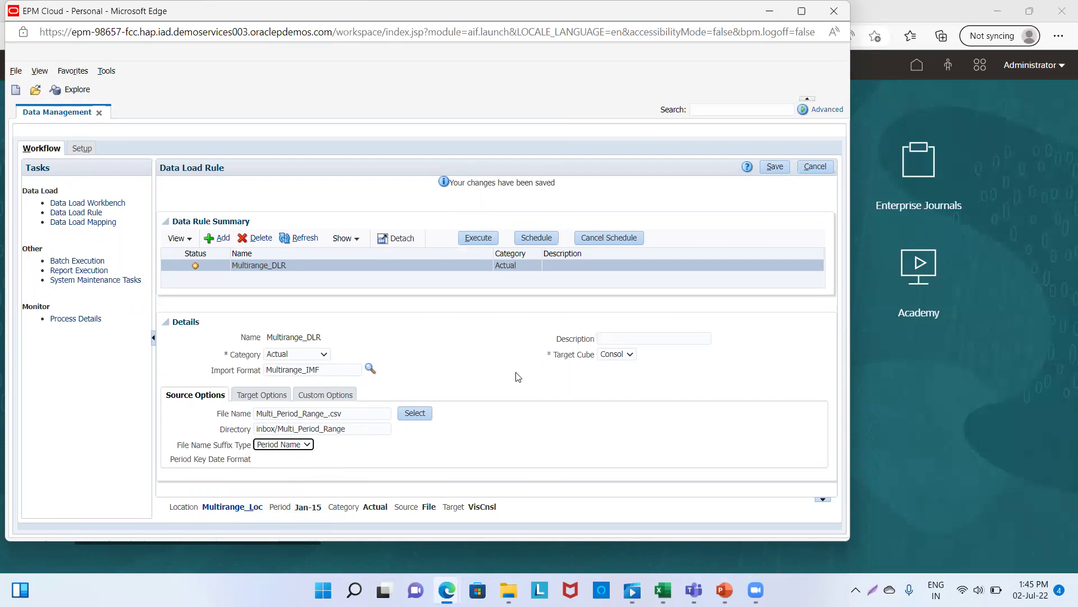
pyautogui.click(774, 168)
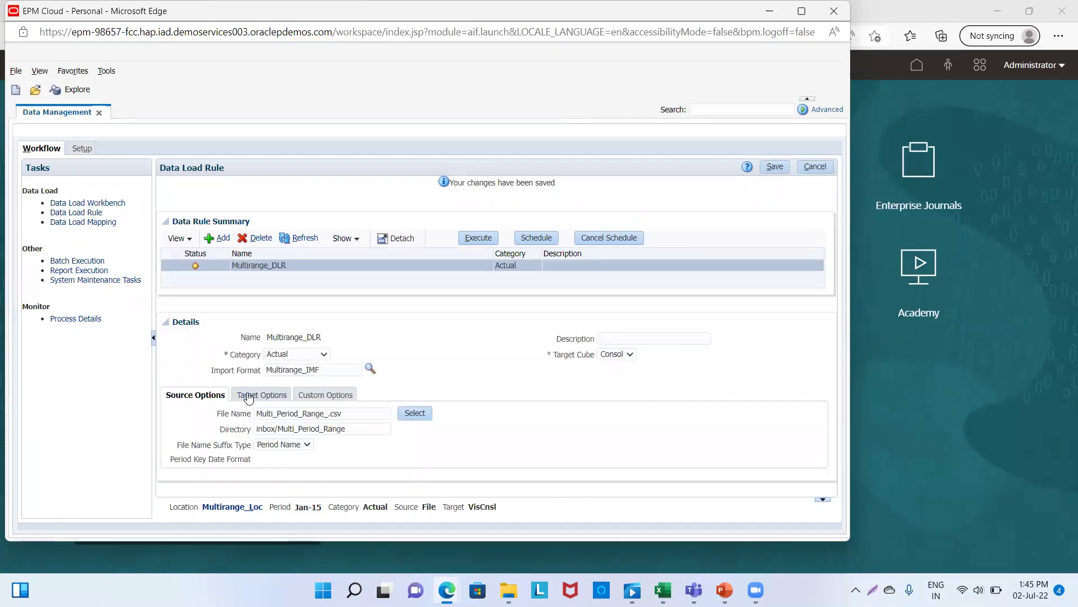
# Execute Multirange_DLR with Import from Source for periods Jan-15 to Mar-15 in Replace mode, and refresh the rule's status.
pyautogui.click(478, 238)
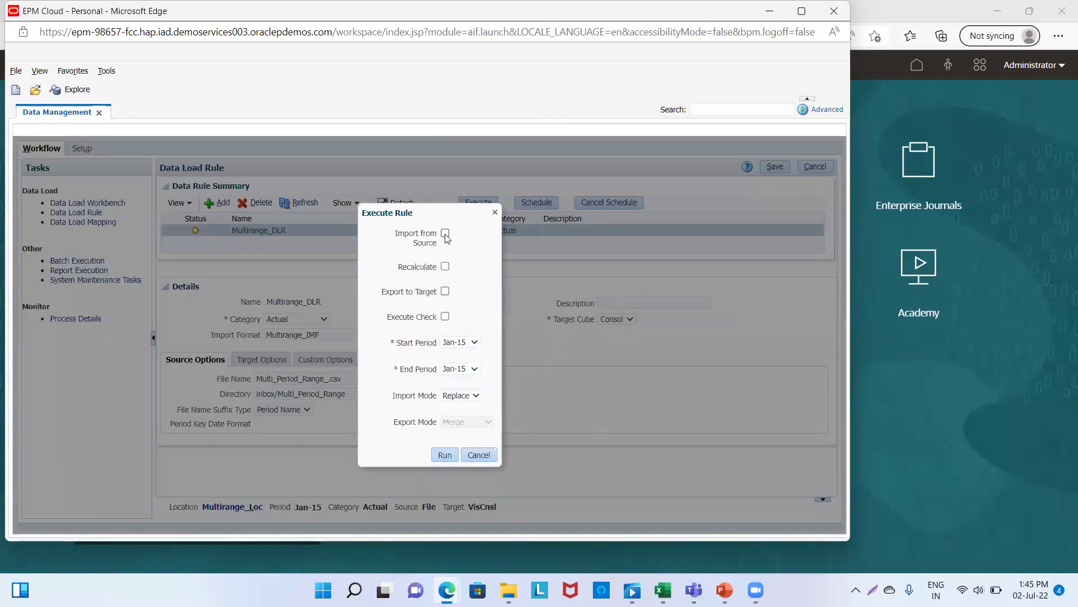
pyautogui.click(445, 232)
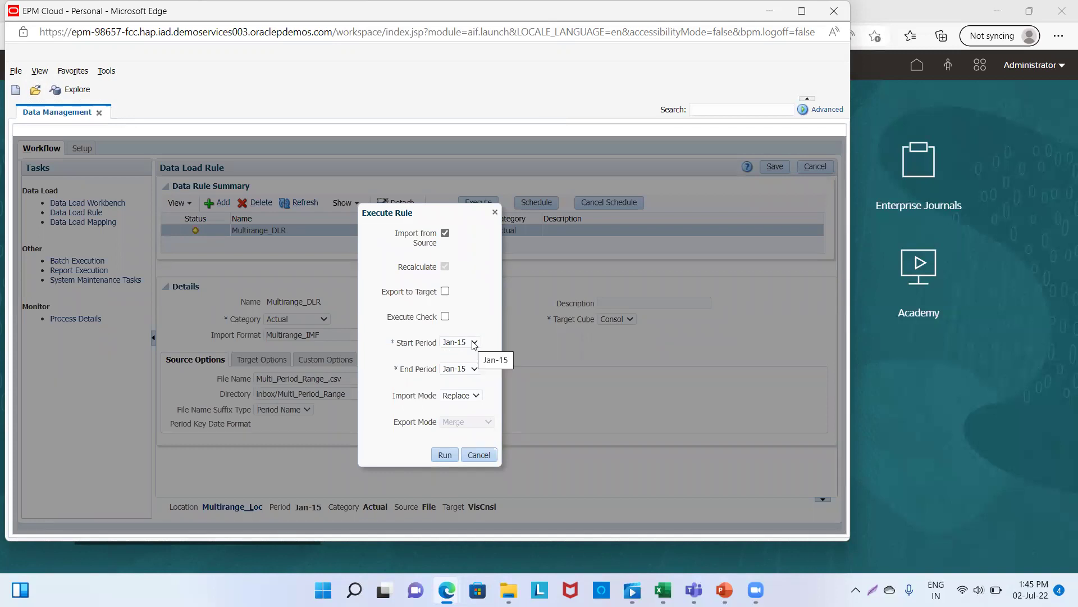
pyautogui.click(474, 369)
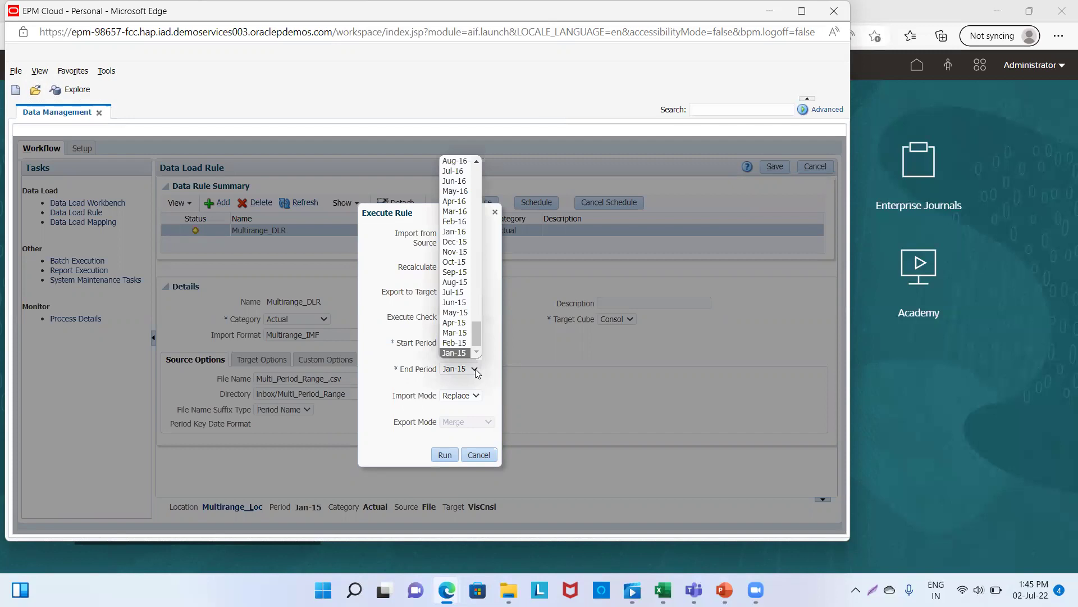
pyautogui.click(463, 335)
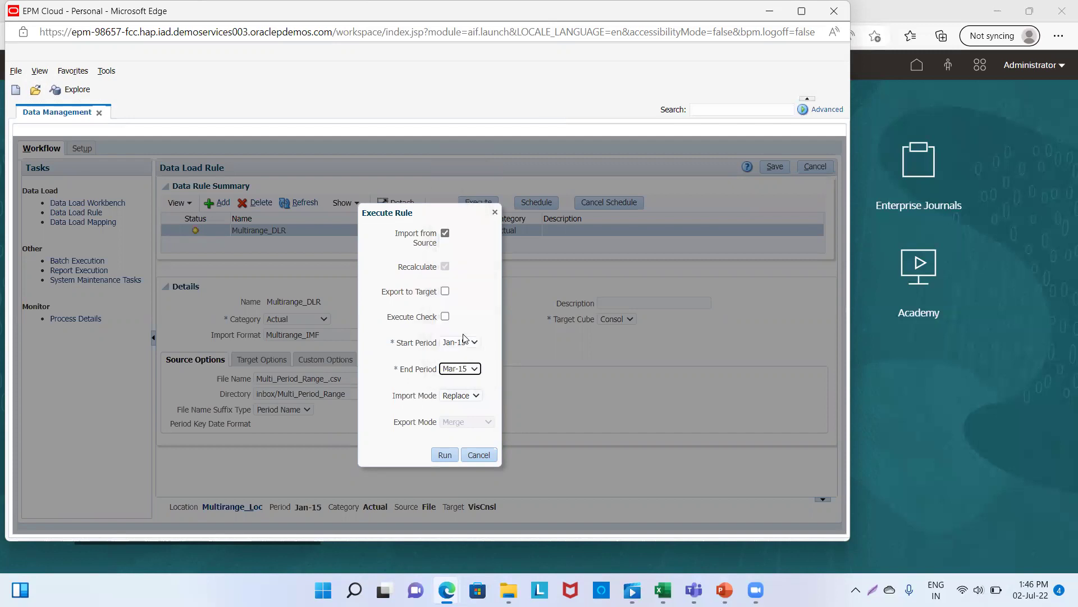
pyautogui.click(451, 454)
pyautogui.click(544, 257)
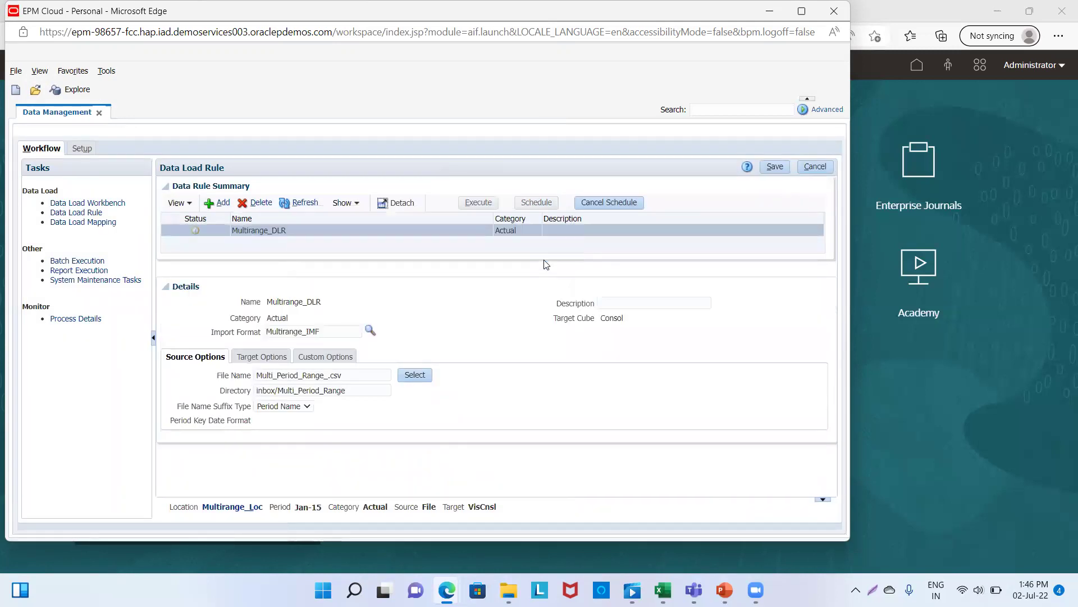
pyautogui.click(286, 202)
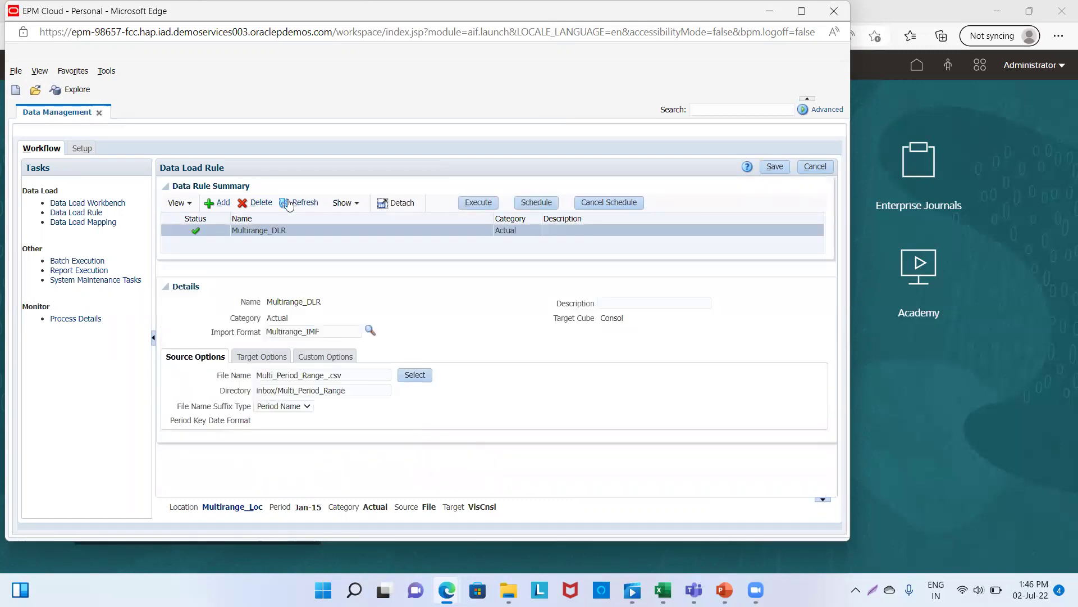
# Review the imported Jan-15 records in the Data Load Workbench, including the dimension mappings and amounts.
pyautogui.click(73, 204)
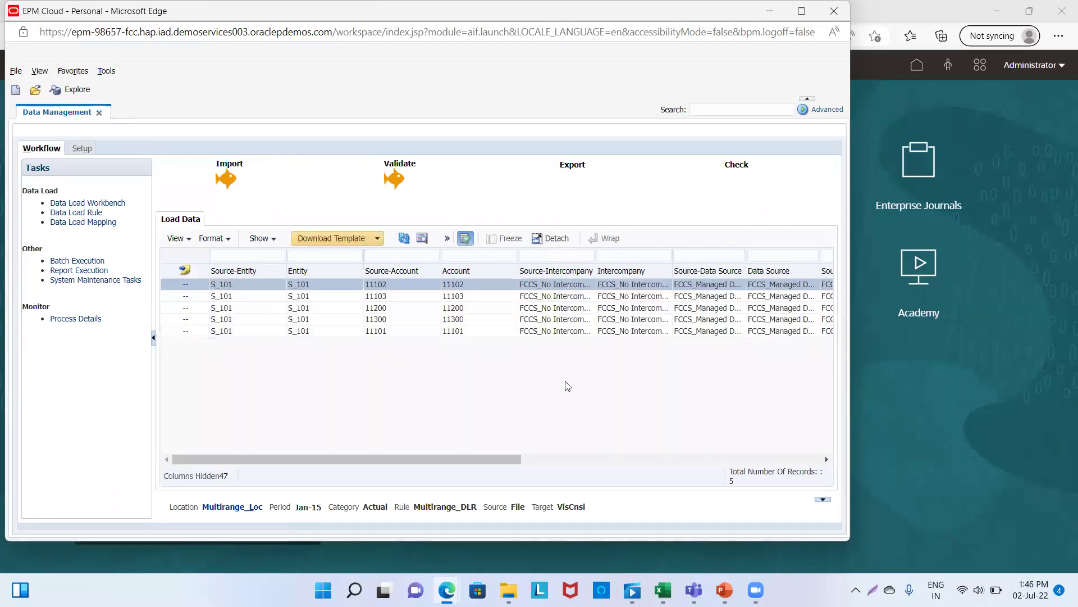
pyautogui.moveTo(488, 459); pyautogui.dragTo(866, 447)
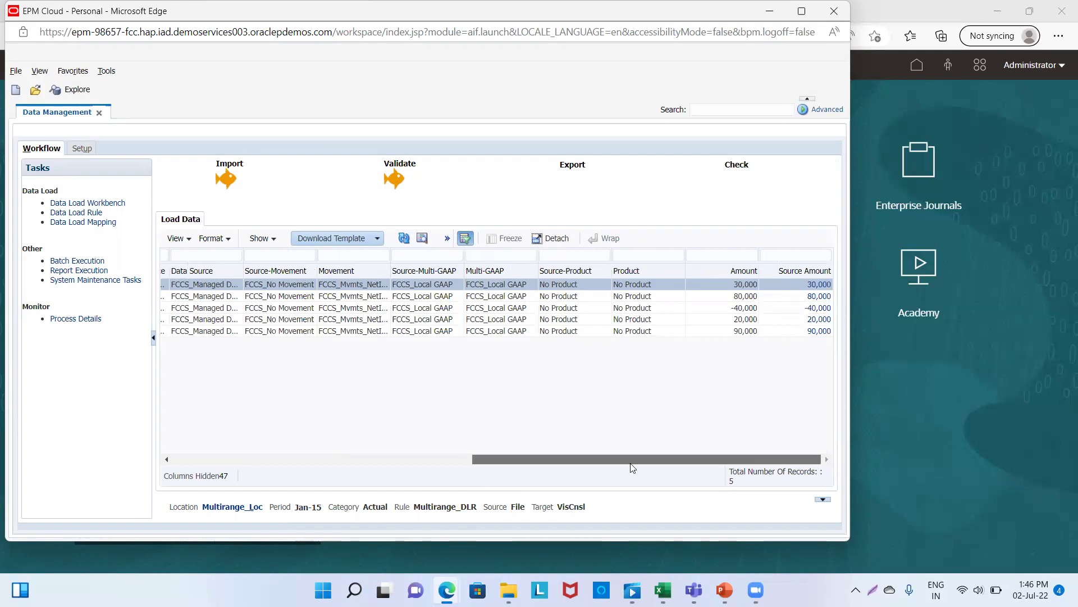
pyautogui.moveTo(630, 463); pyautogui.dragTo(320, 481)
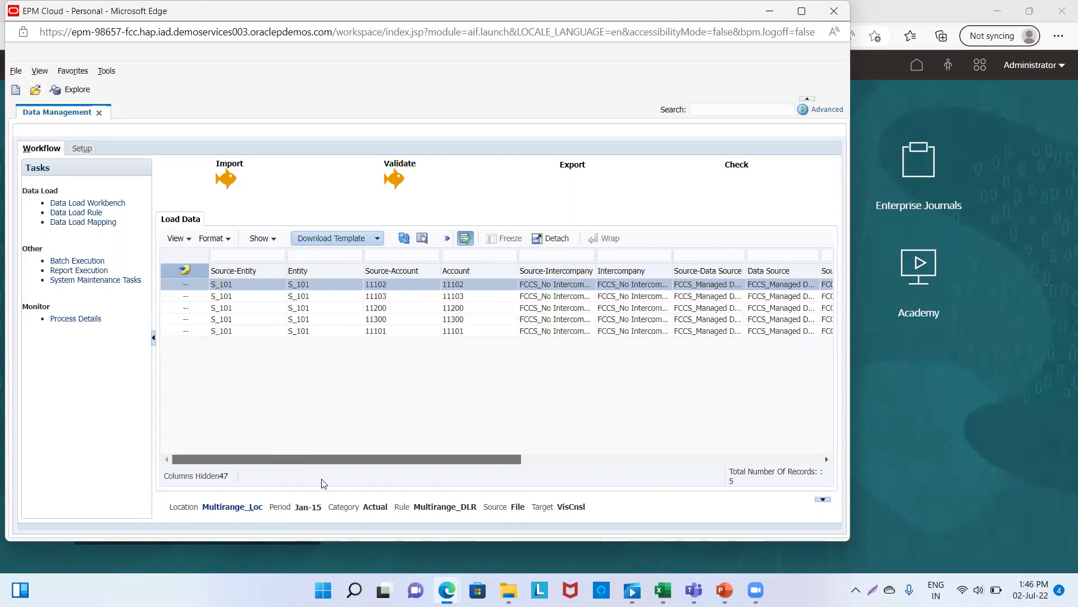
# Export the Jan-15 data to the target with export mode Replace and execution mode Online.
pyautogui.click(573, 167)
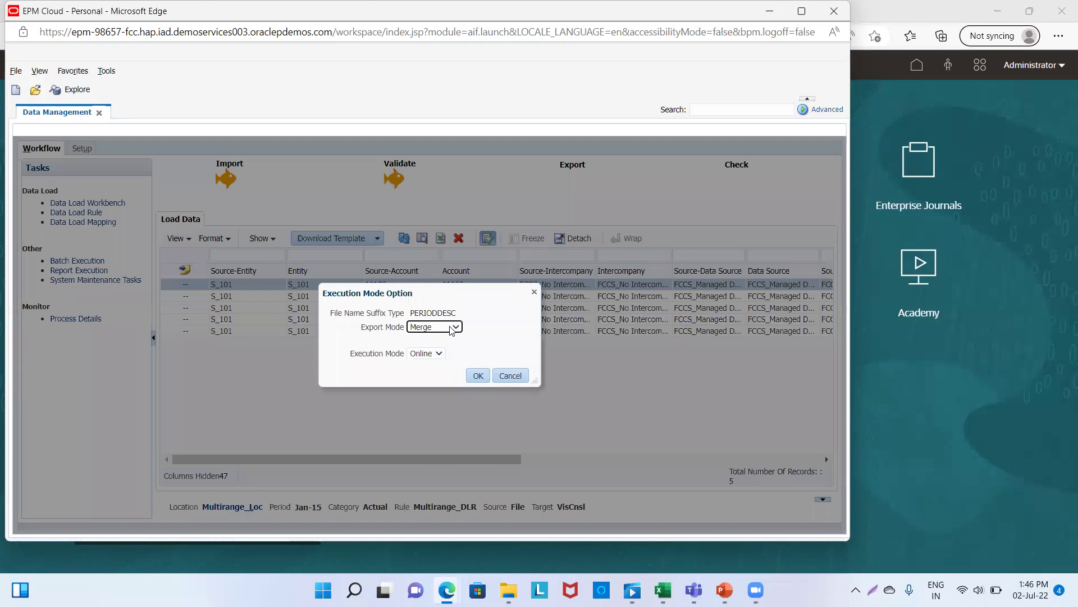
pyautogui.click(454, 327)
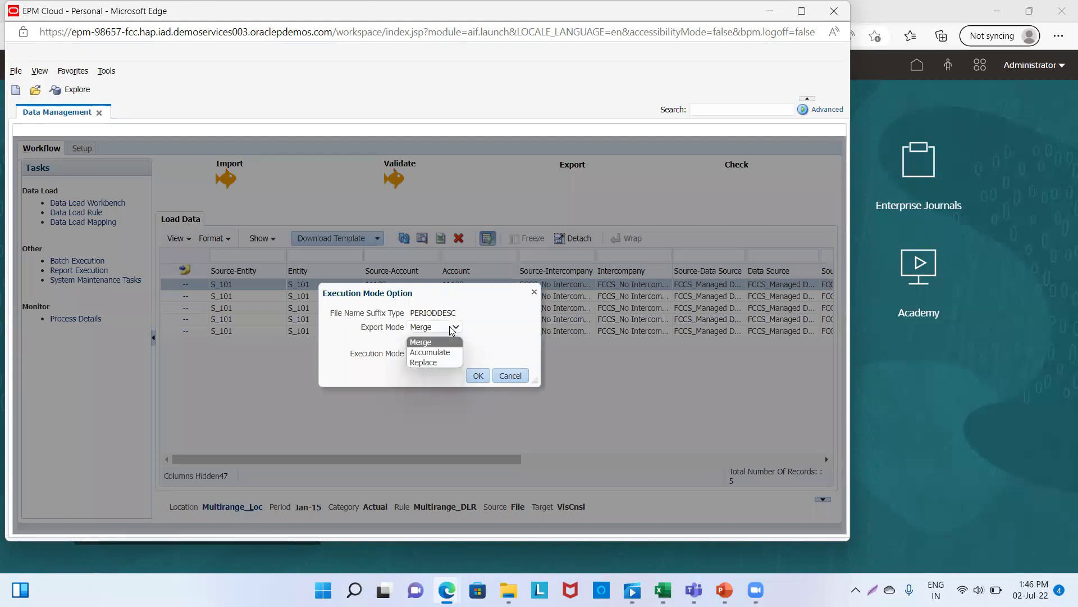
pyautogui.click(423, 362)
pyautogui.click(474, 376)
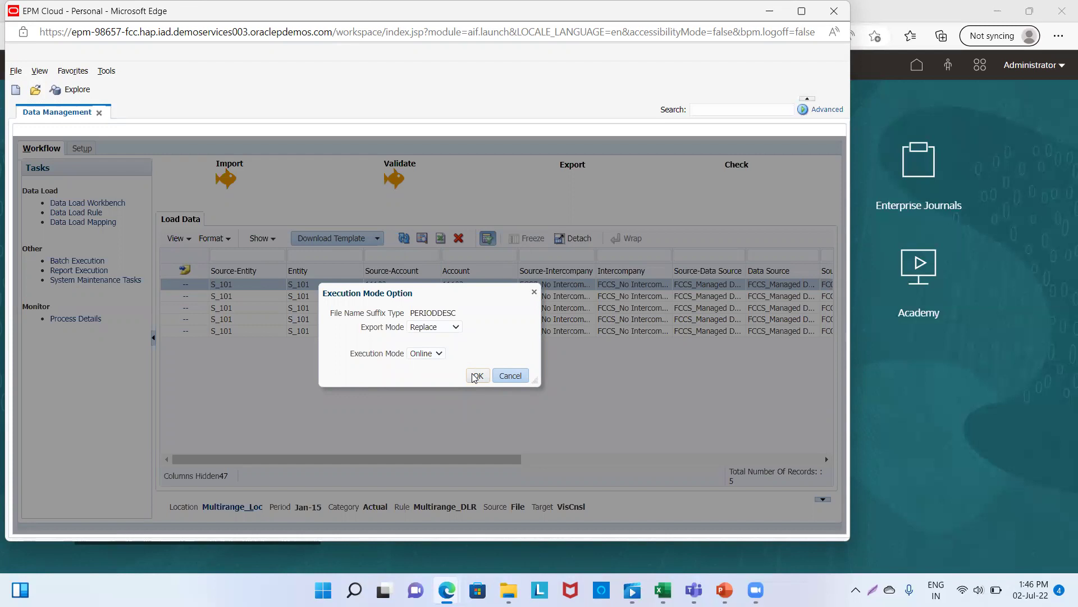
pyautogui.click(475, 376)
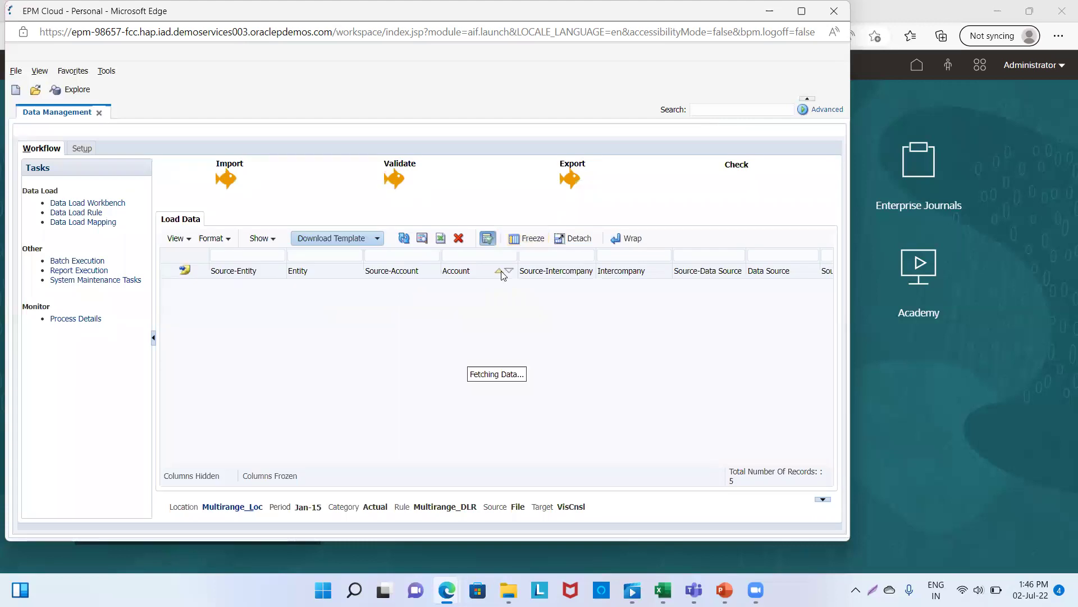
pyautogui.moveTo(493, 464); pyautogui.dragTo(302, 470)
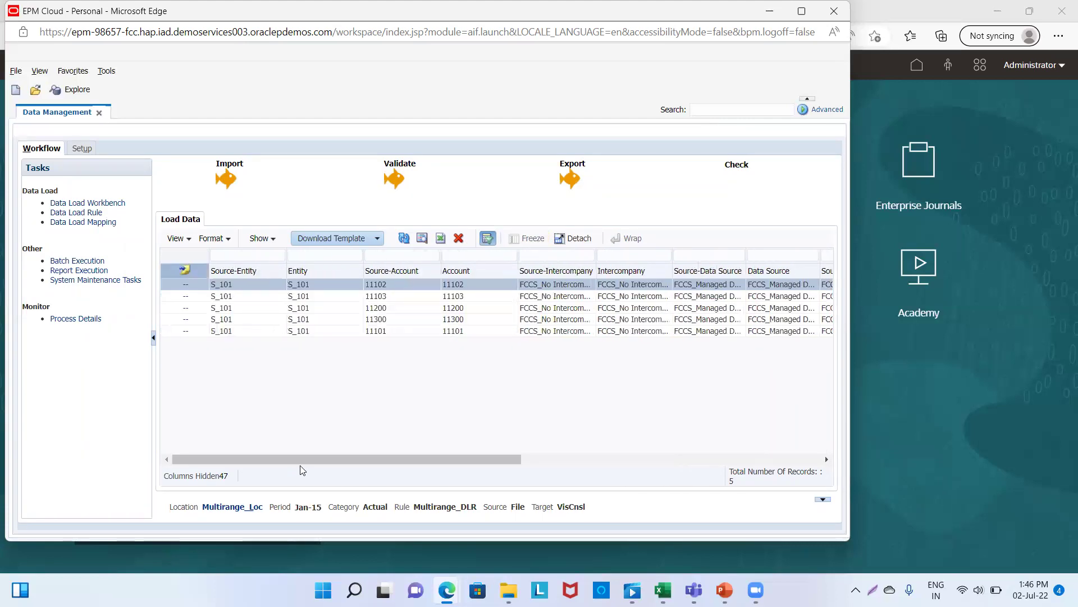
# Change the point of view period to Feb-15 for Multirange_Loc.
pyautogui.click(243, 507)
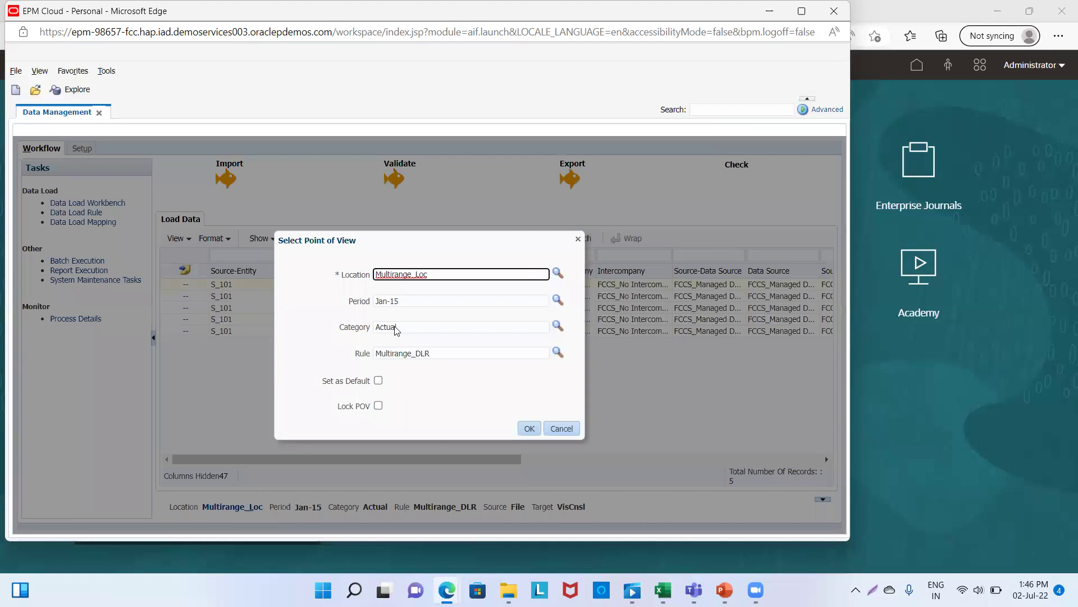
pyautogui.click(402, 301)
pyautogui.press('BackSpace')
pyautogui.press('BackSpace')
pyautogui.press('BackSpace')
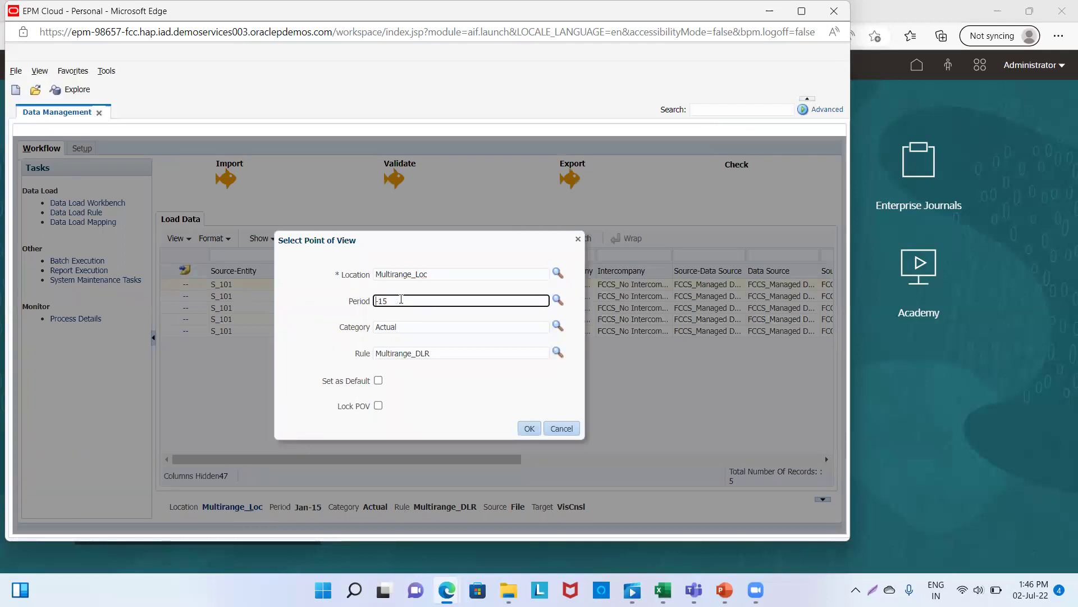
pyautogui.write('Feb')
pyautogui.click(530, 429)
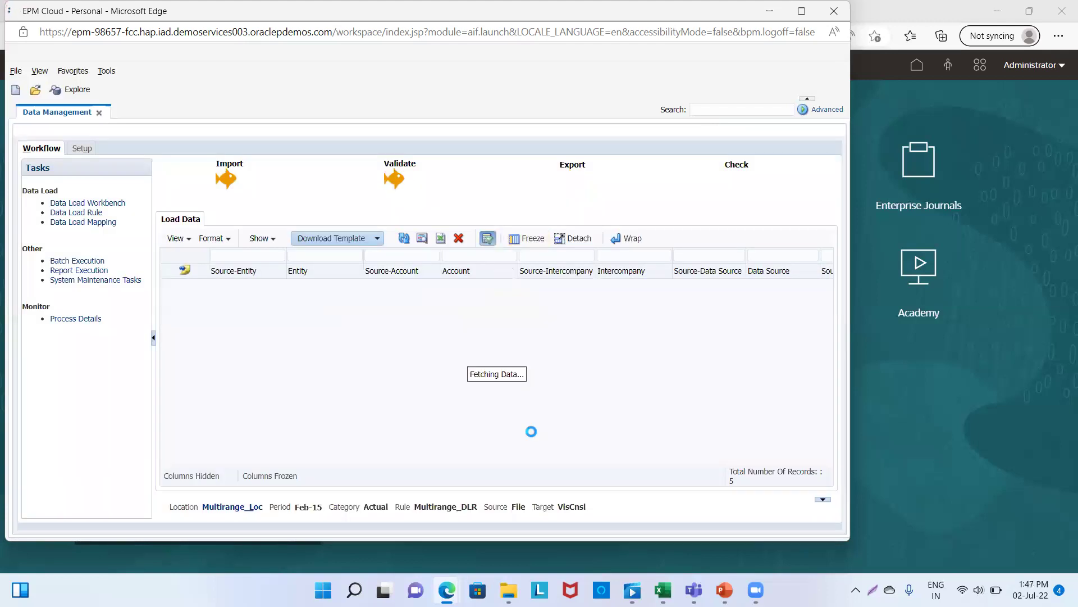
# Execute Multirange_DLR with Import from Source for periods Feb-15 to Mar-15 in Replace mode, and refresh the rule's status.
pyautogui.click(95, 213)
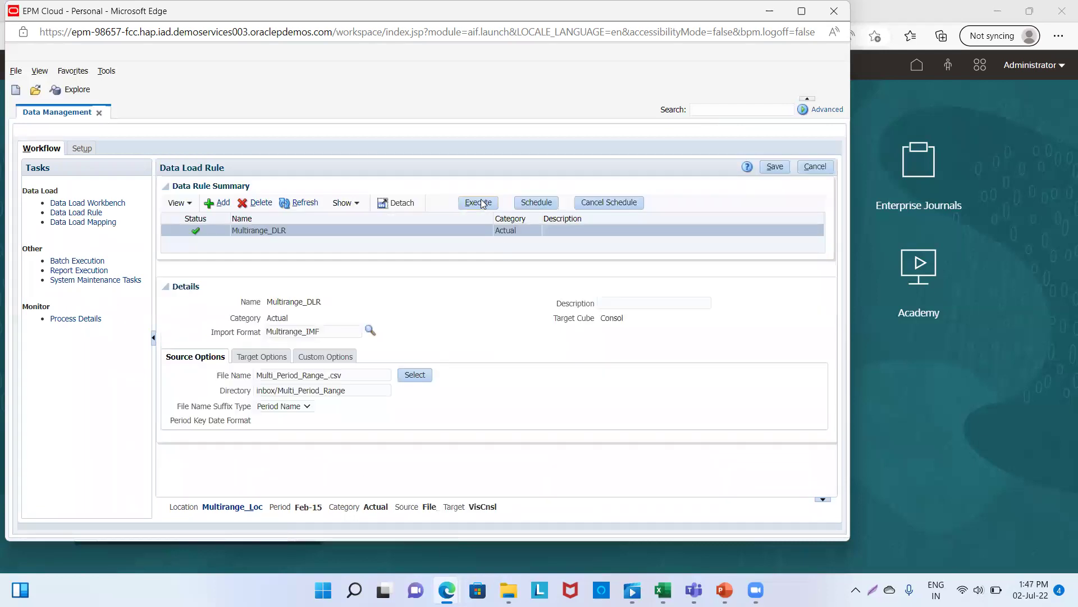
pyautogui.click(478, 202)
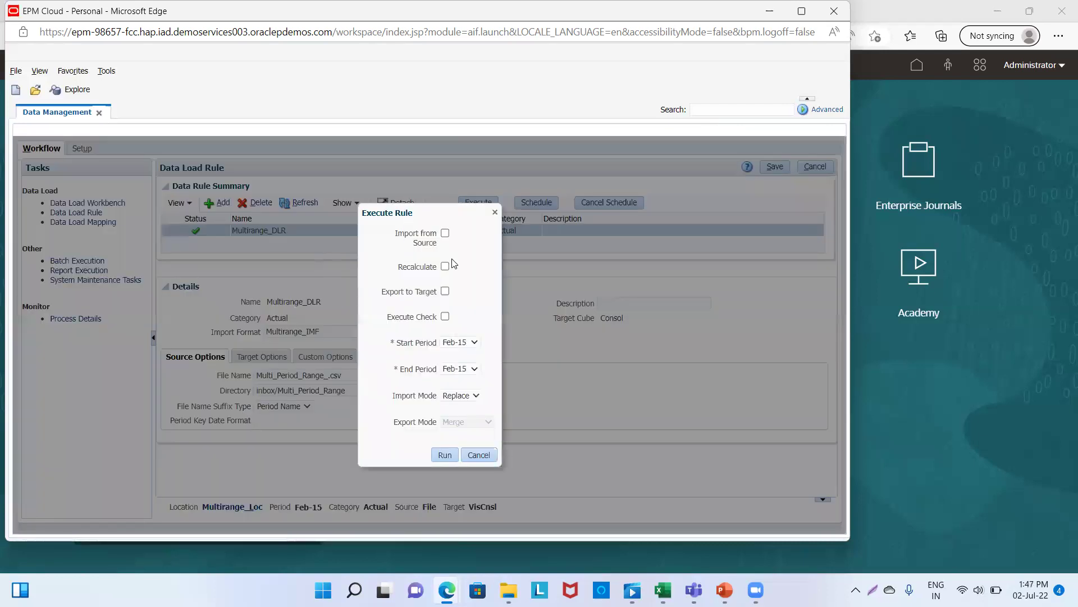
pyautogui.click(446, 234)
pyautogui.click(475, 368)
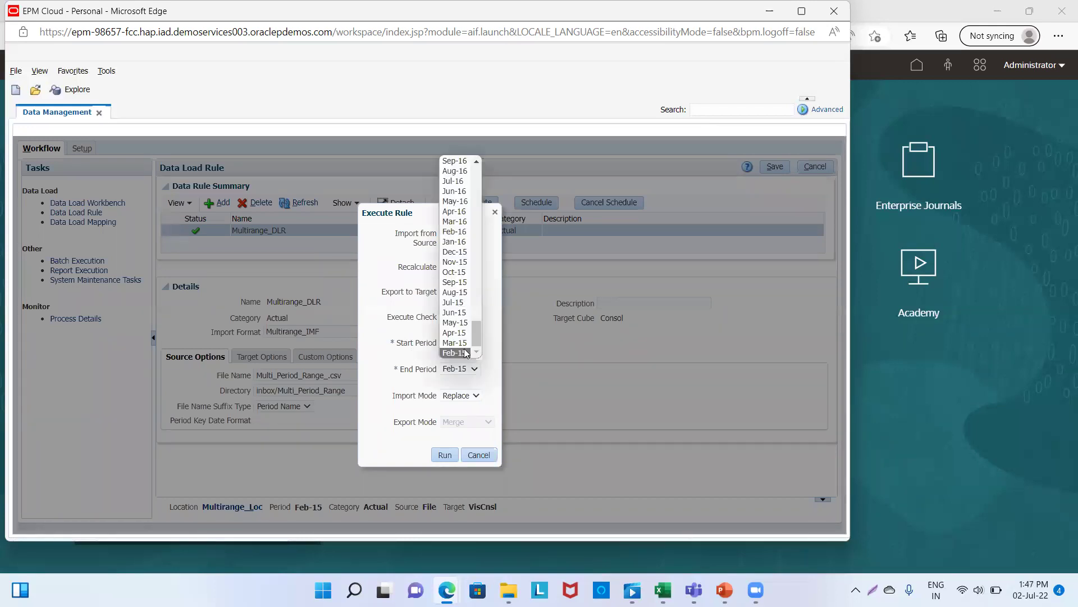
pyautogui.click(461, 342)
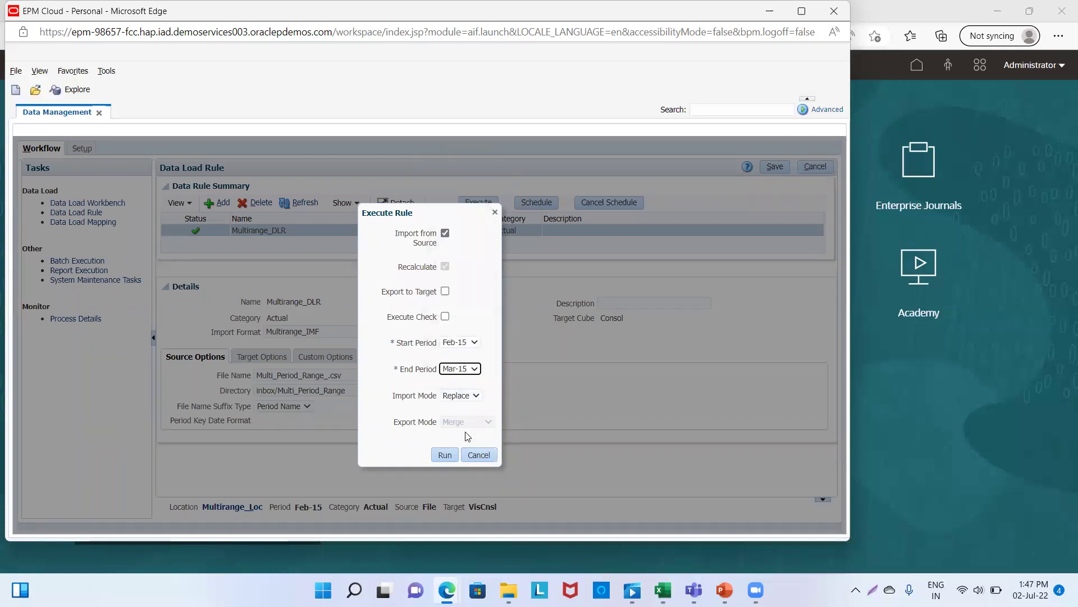
pyautogui.click(442, 455)
pyautogui.click(544, 255)
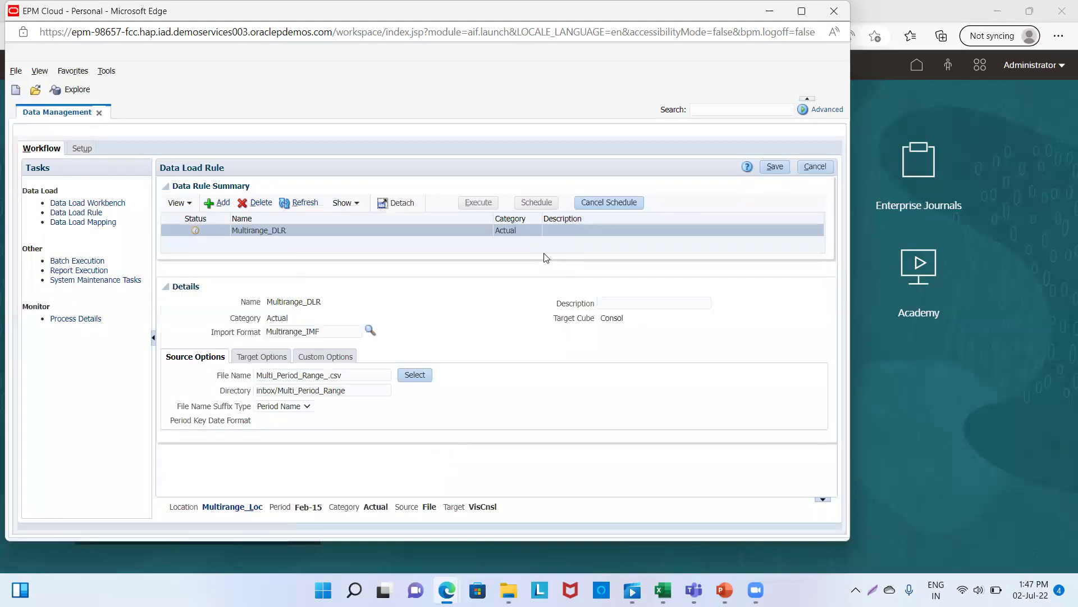
pyautogui.click(299, 202)
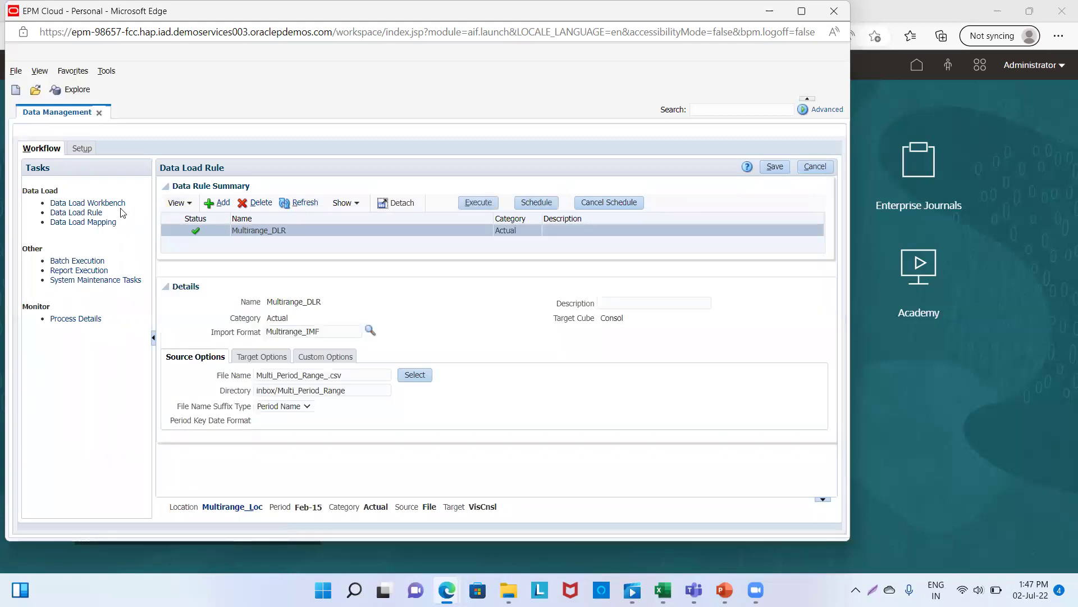
# Export the Feb-15 records from the Data Load Workbench to the target in Replace mode.
pyautogui.click(101, 202)
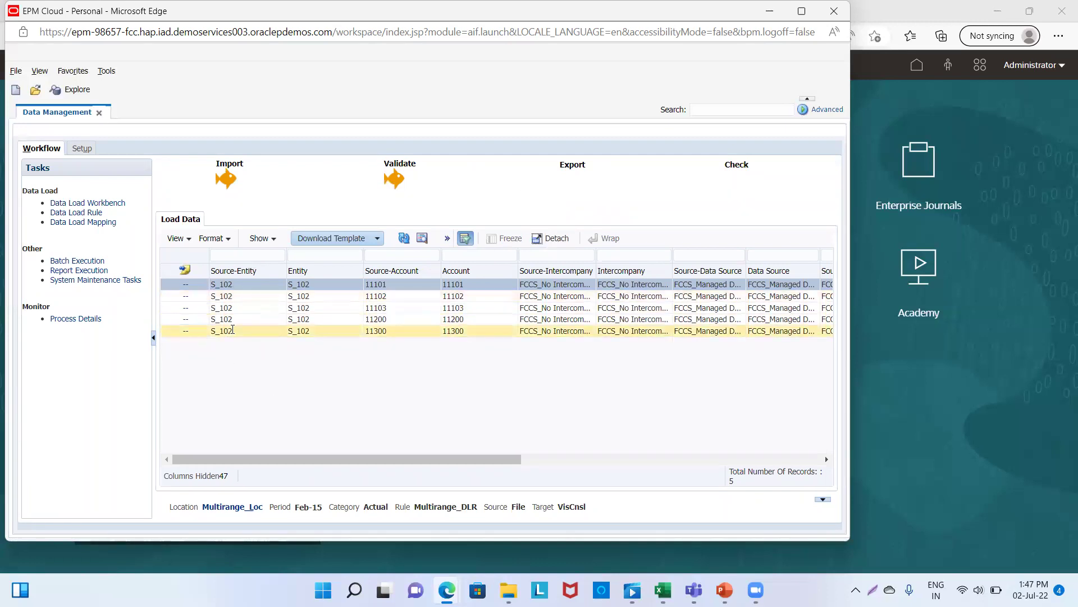
pyautogui.click(572, 165)
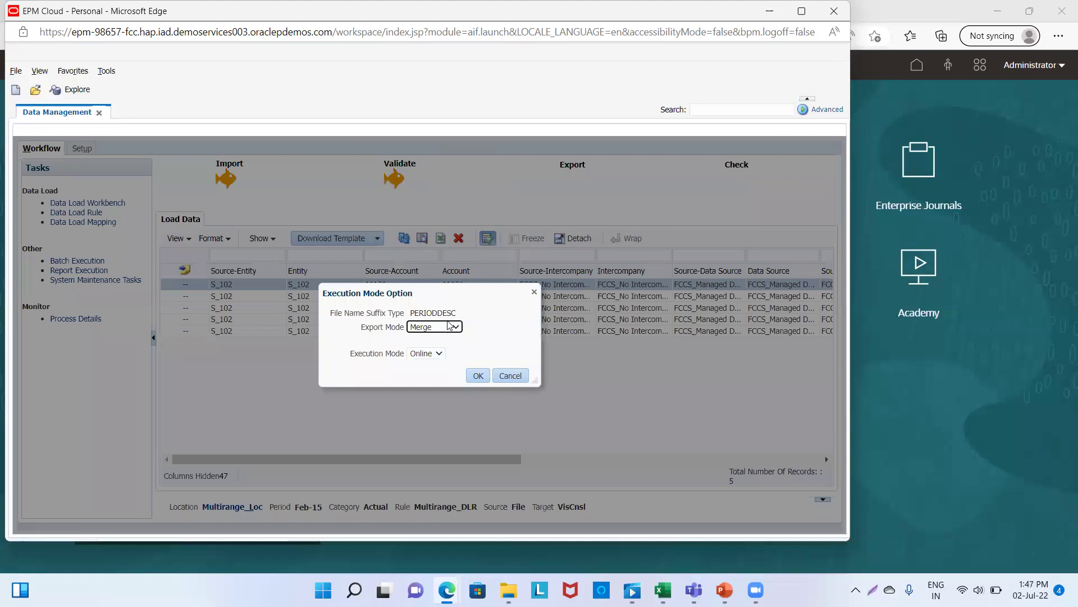
pyautogui.click(451, 325)
pyautogui.click(444, 362)
pyautogui.click(475, 375)
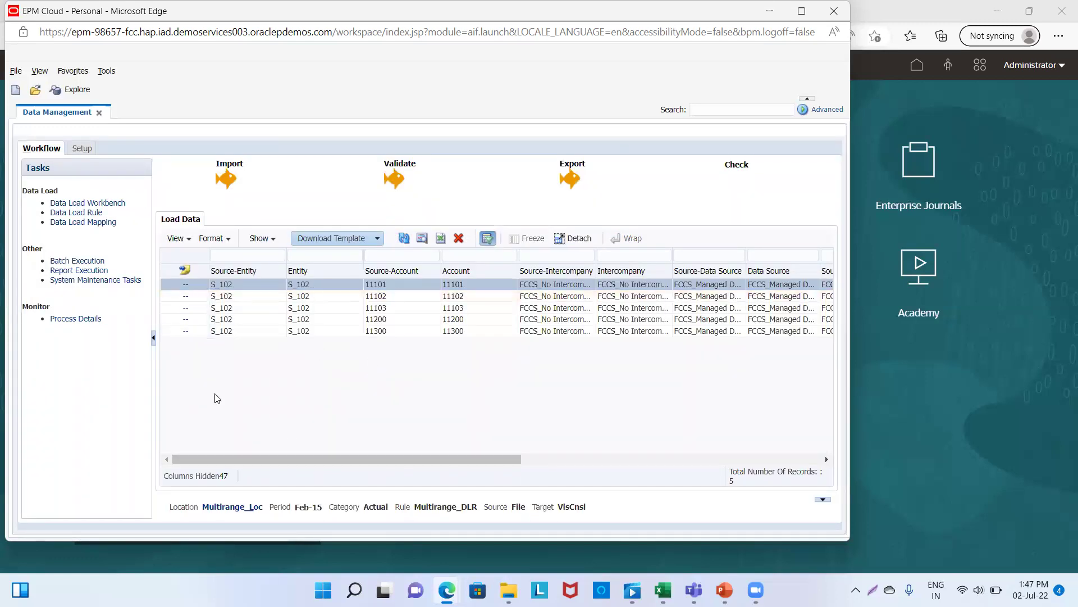
# Change the point of view period to Mar-15 for Multirange_Loc.
pyautogui.click(241, 507)
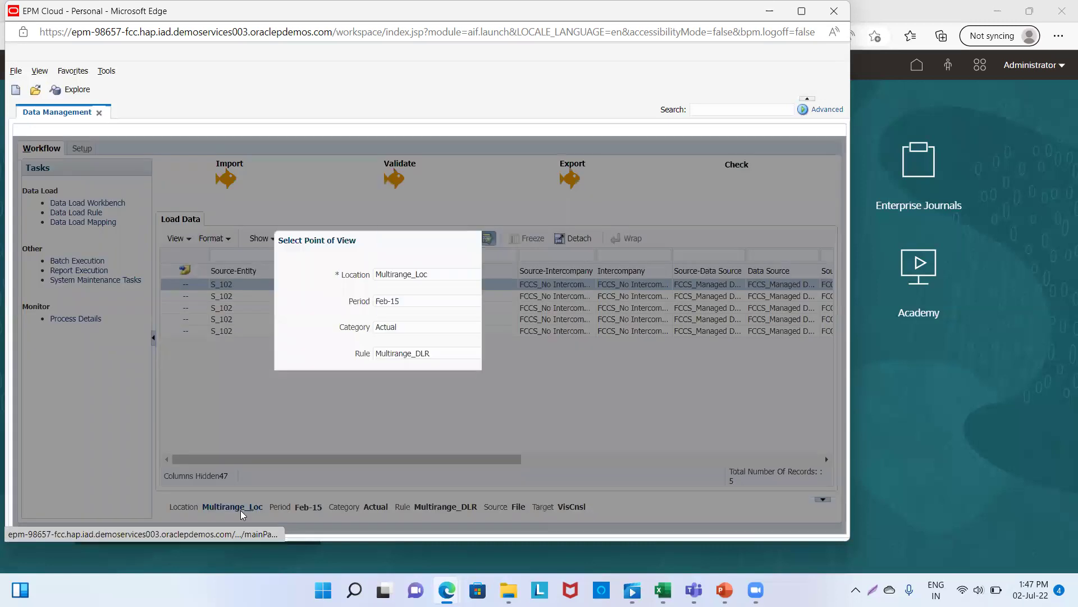
pyautogui.click(383, 302)
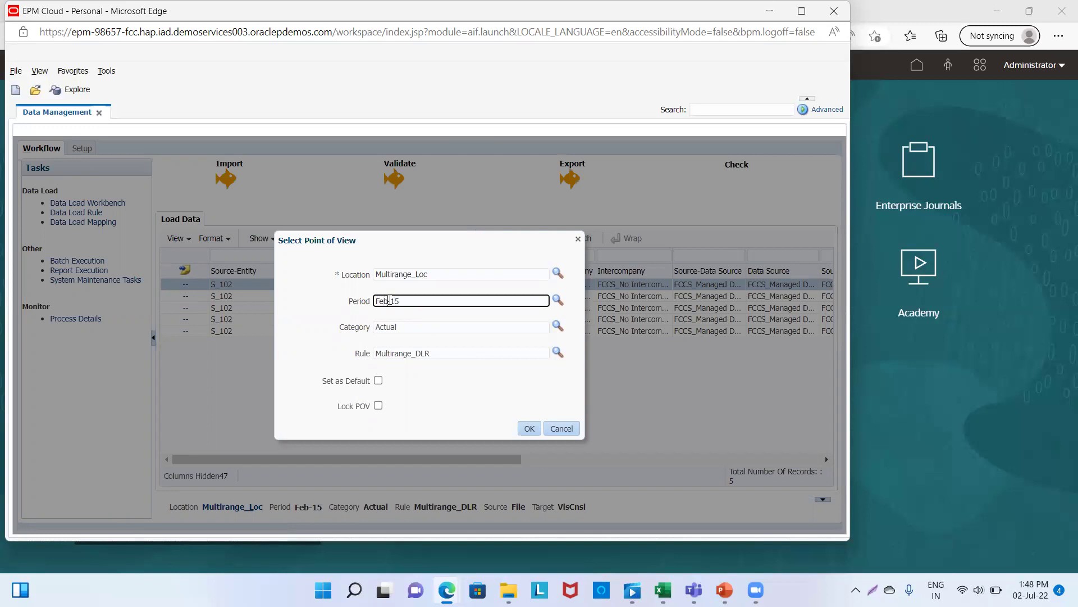
pyautogui.press('BackSpace')
pyautogui.press('BackSpace')
pyautogui.press('BackSpace')
pyautogui.write('Mar')
pyautogui.click(529, 431)
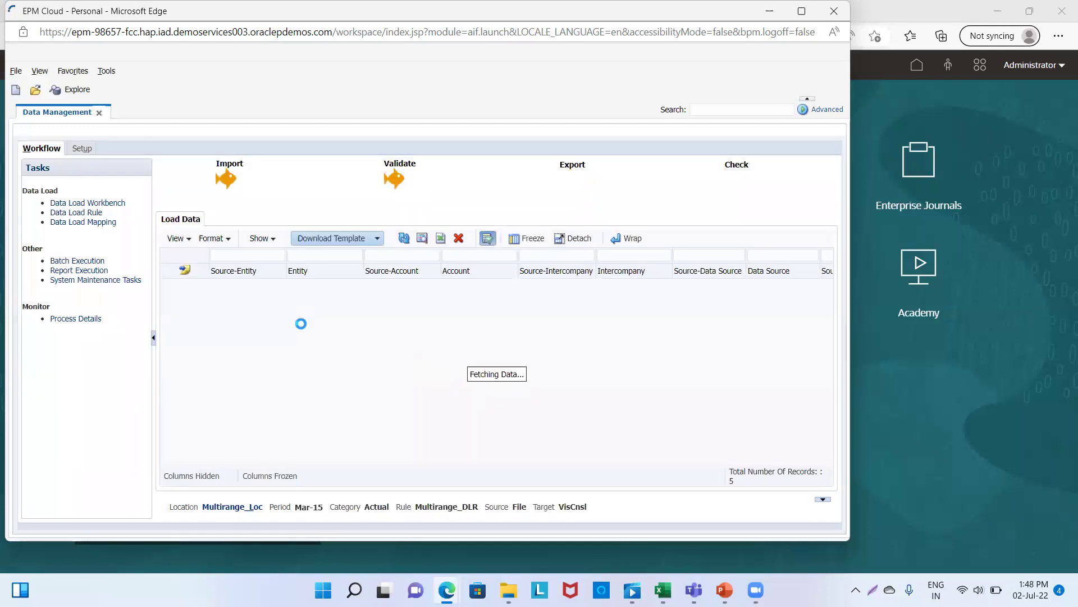
# Execute Multirange_DLR with Import from Source for Mar-15 only in Replace mode, and refresh the rule's status.
pyautogui.click(99, 212)
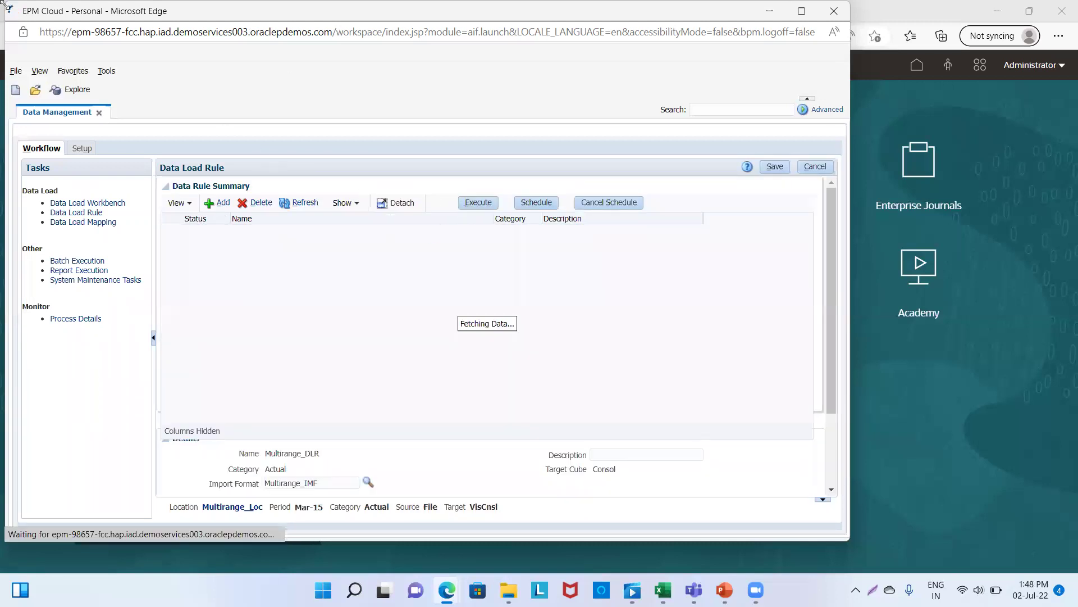
pyautogui.click(470, 203)
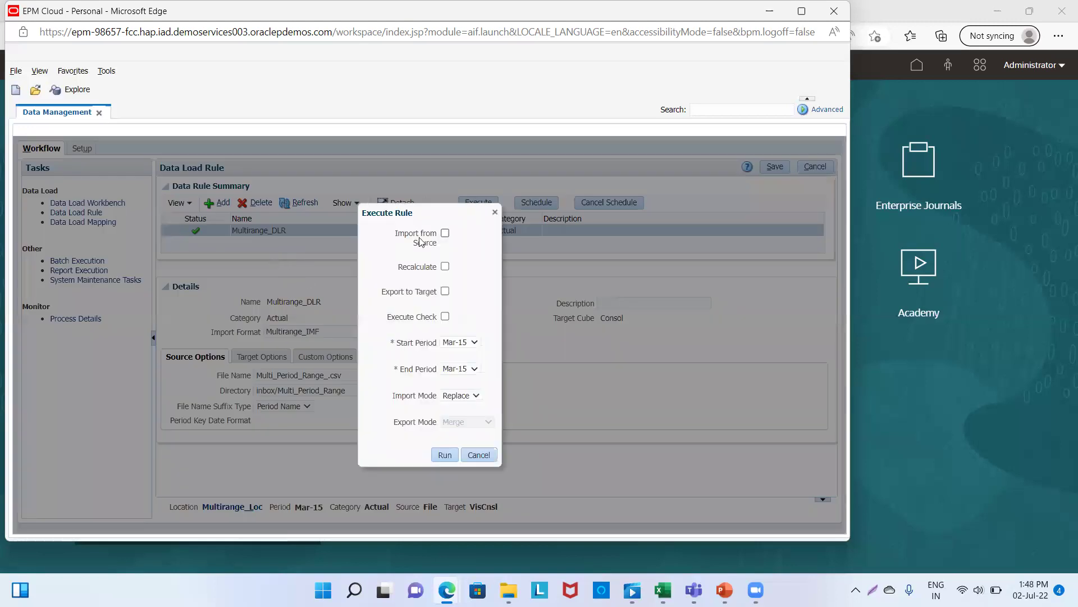
pyautogui.click(446, 233)
pyautogui.click(445, 455)
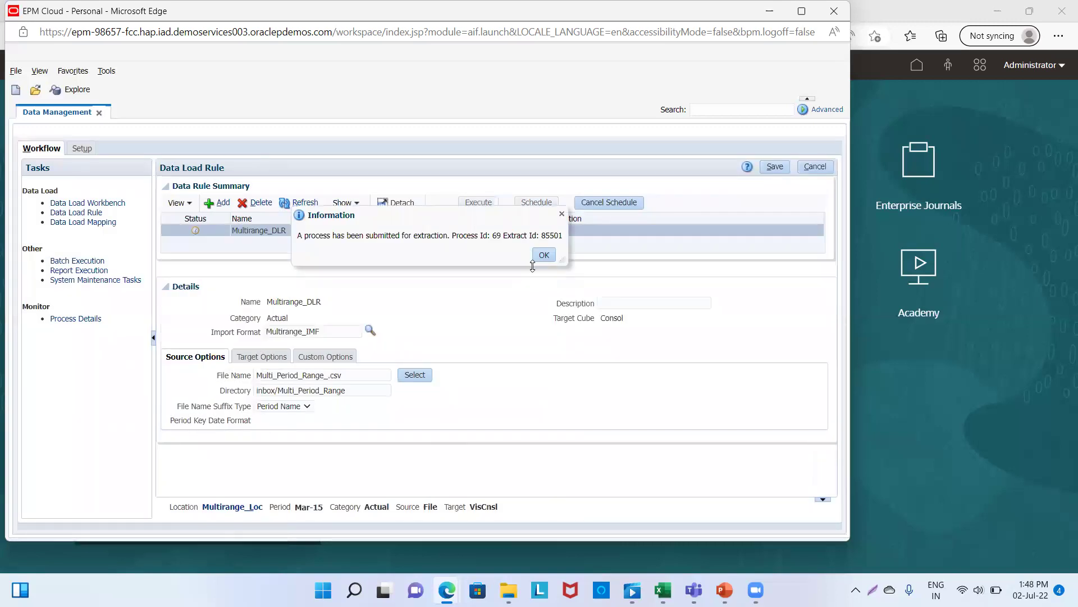
pyautogui.click(542, 256)
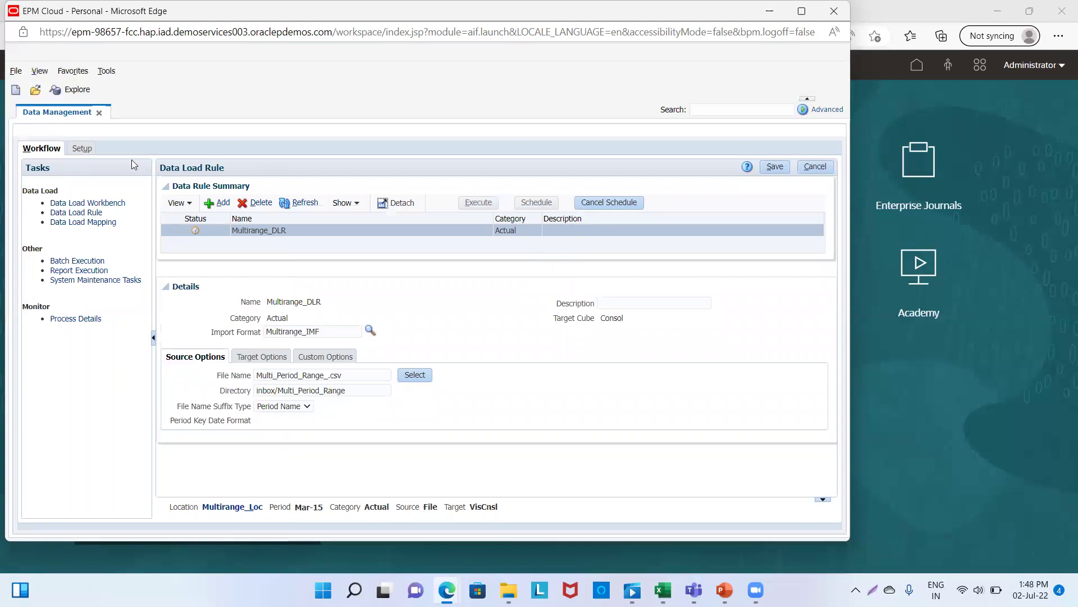
pyautogui.click(294, 207)
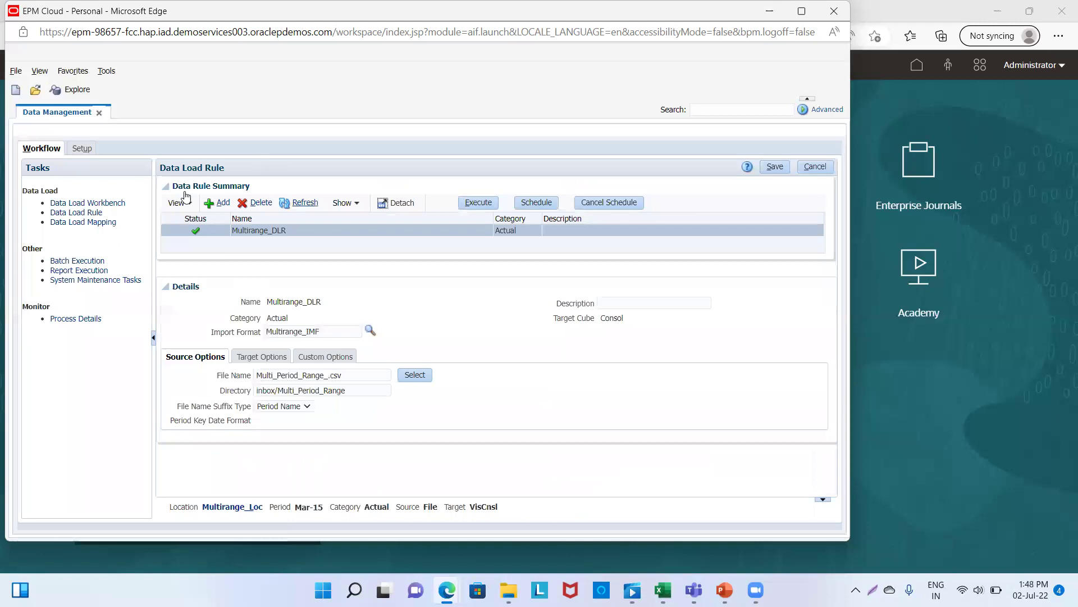
# Export the Mar-15 records from the Data Load Workbench to the target in Replace mode.
pyautogui.click(100, 202)
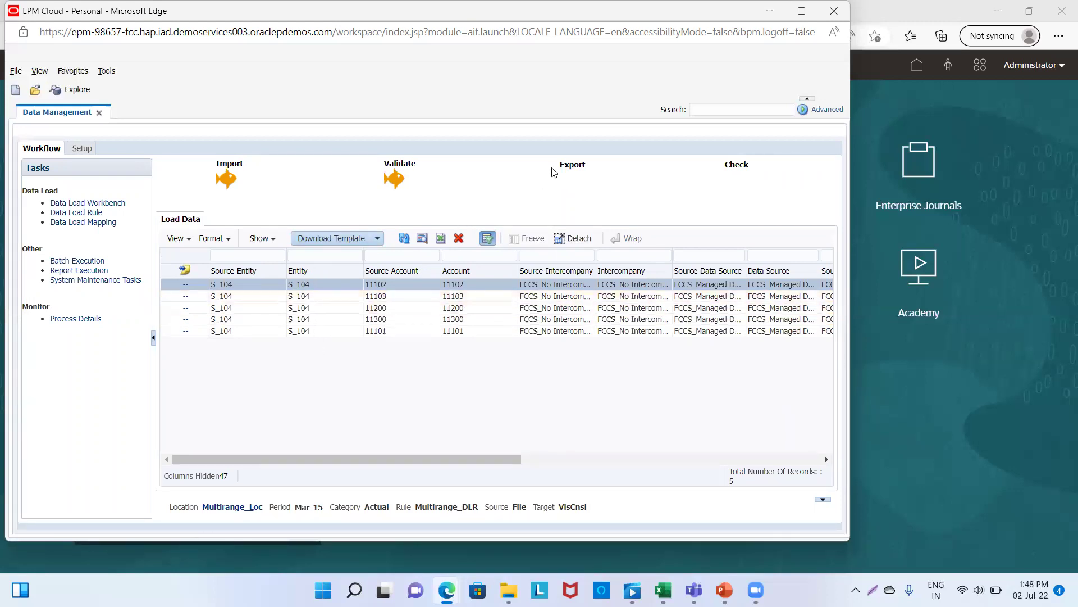
pyautogui.click(573, 169)
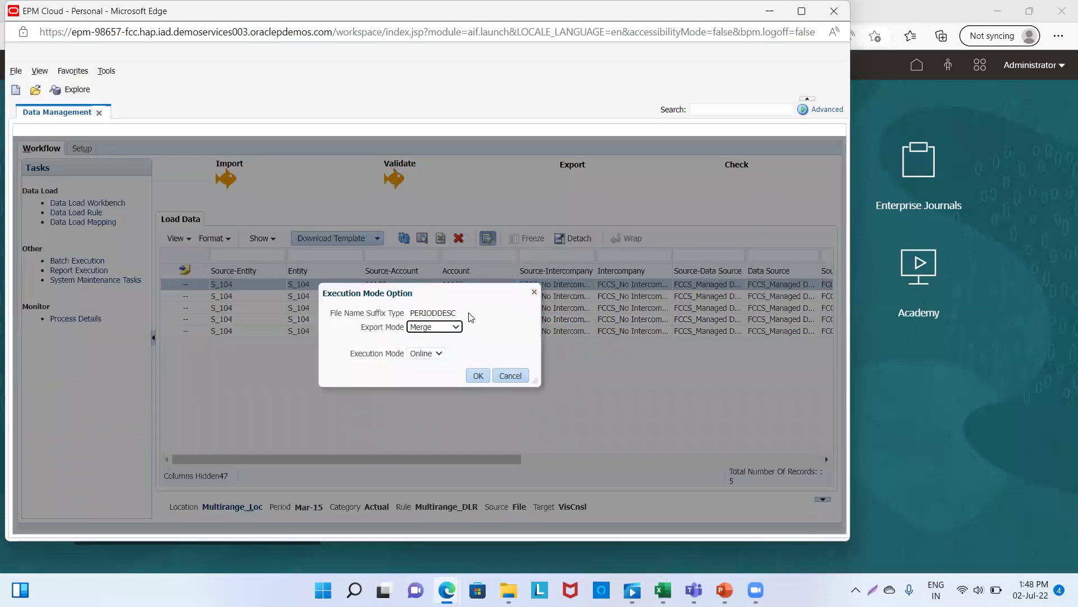
pyautogui.click(447, 327)
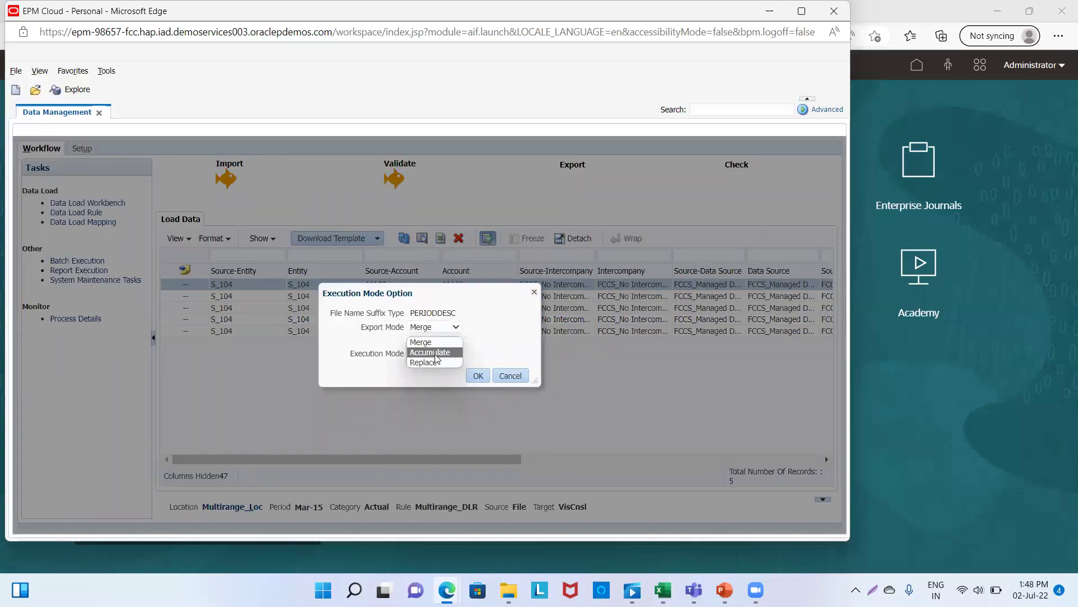
pyautogui.click(427, 363)
pyautogui.click(476, 380)
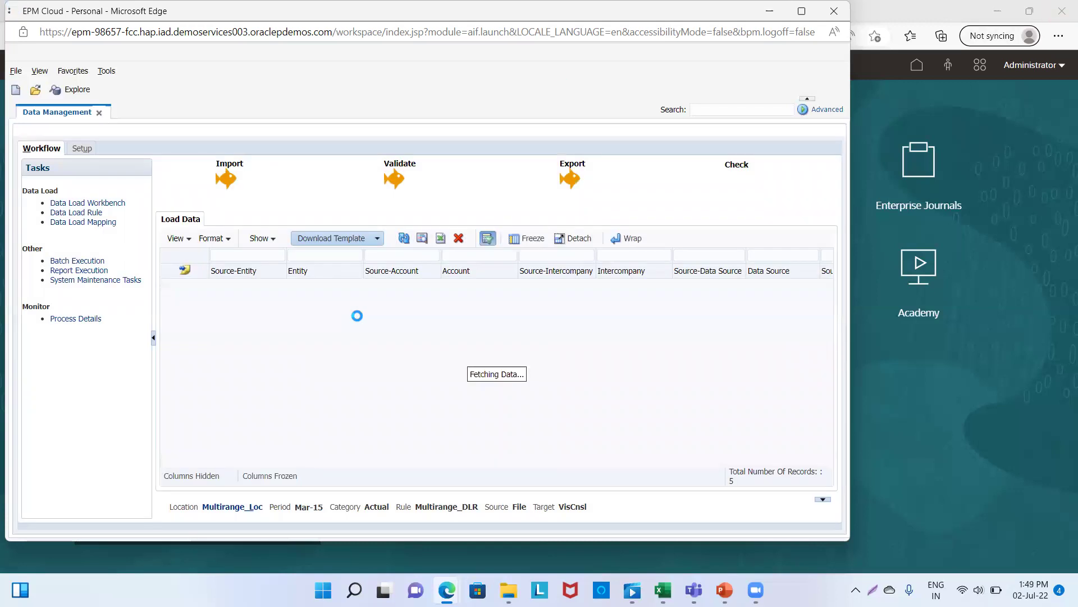
pyautogui.moveTo(391, 458); pyautogui.dragTo(430, 459)
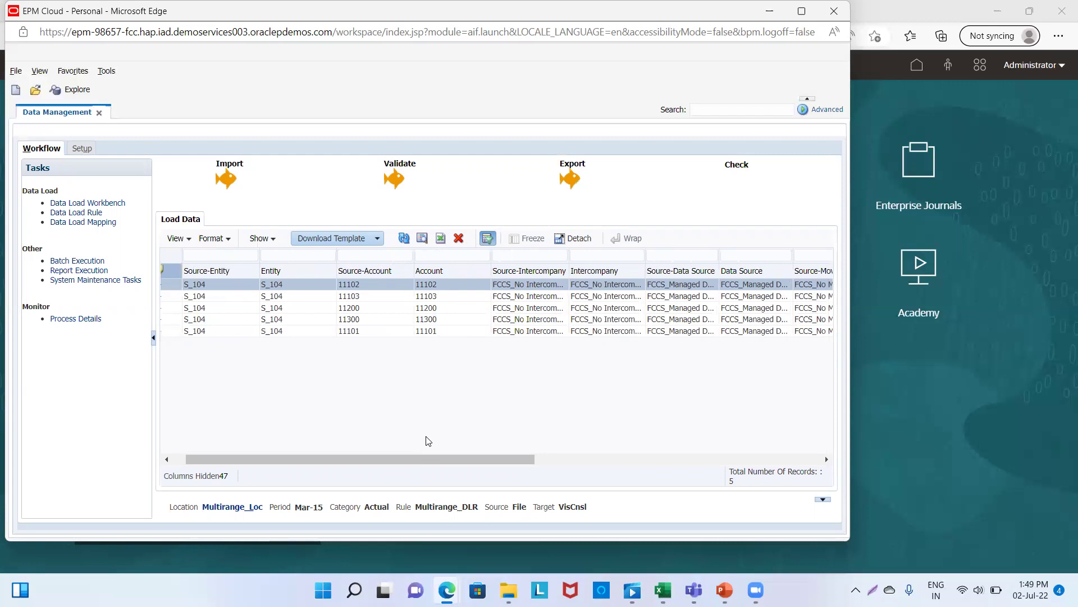
# Switch to the Smart View workbook in Excel and examine the ad hoc grid's entity, year and period column headers.
pyautogui.moveTo(663, 590)
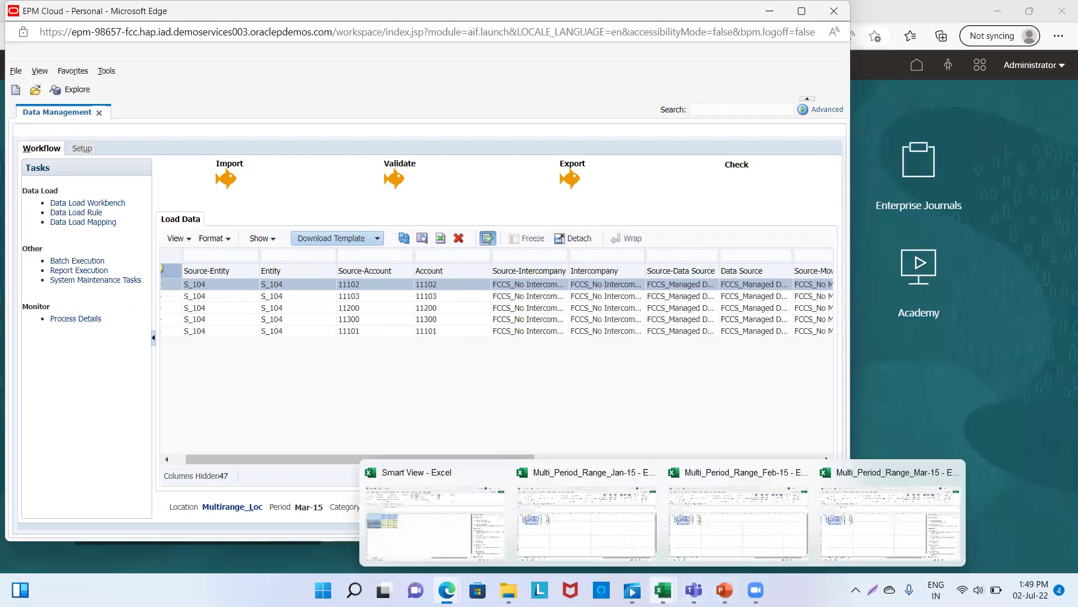
pyautogui.click(426, 519)
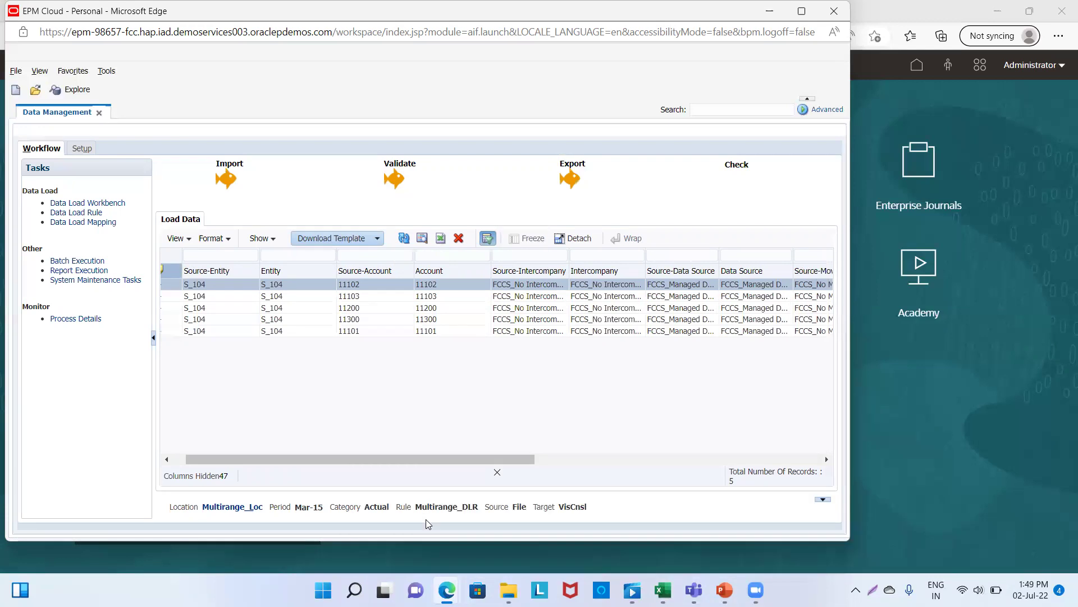
pyautogui.click(145, 220)
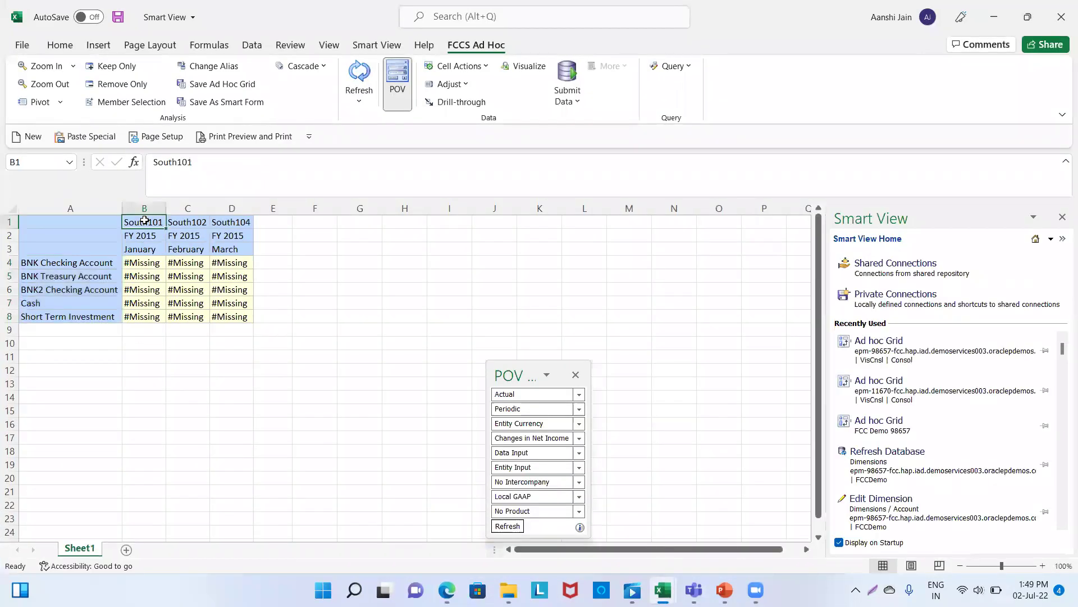
pyautogui.click(199, 223)
pyautogui.click(239, 220)
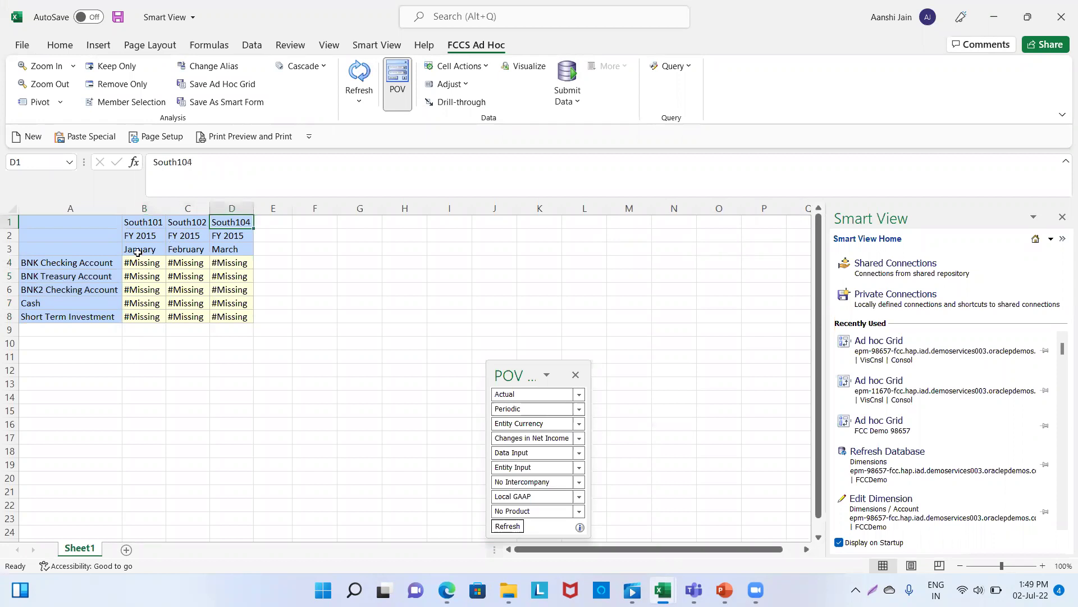
pyautogui.click(138, 247)
pyautogui.click(186, 248)
pyautogui.click(272, 248)
pyautogui.click(154, 235)
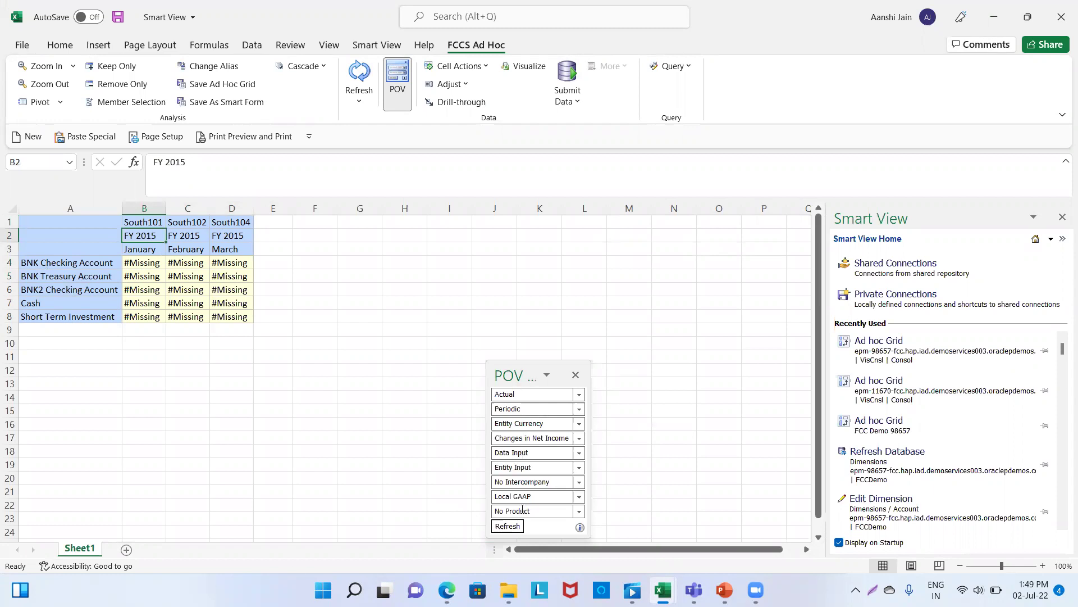
# Set the ad hoc grid's POV member from Data Input to Managed Data and refresh the grid's values.
pyautogui.click(546, 452)
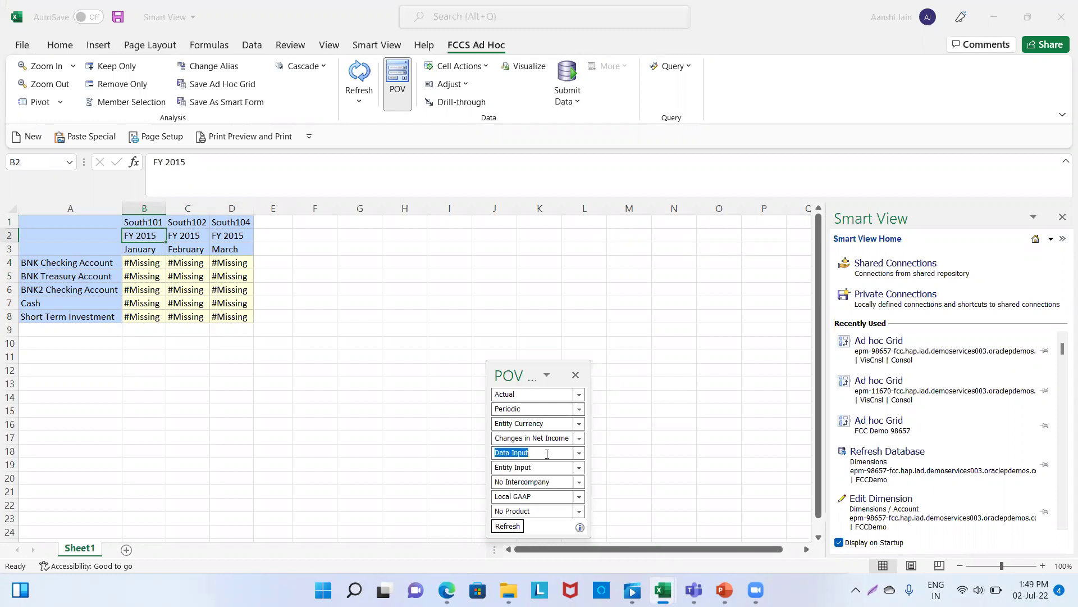
pyautogui.press('BackSpace')
pyautogui.write('Managed Data')
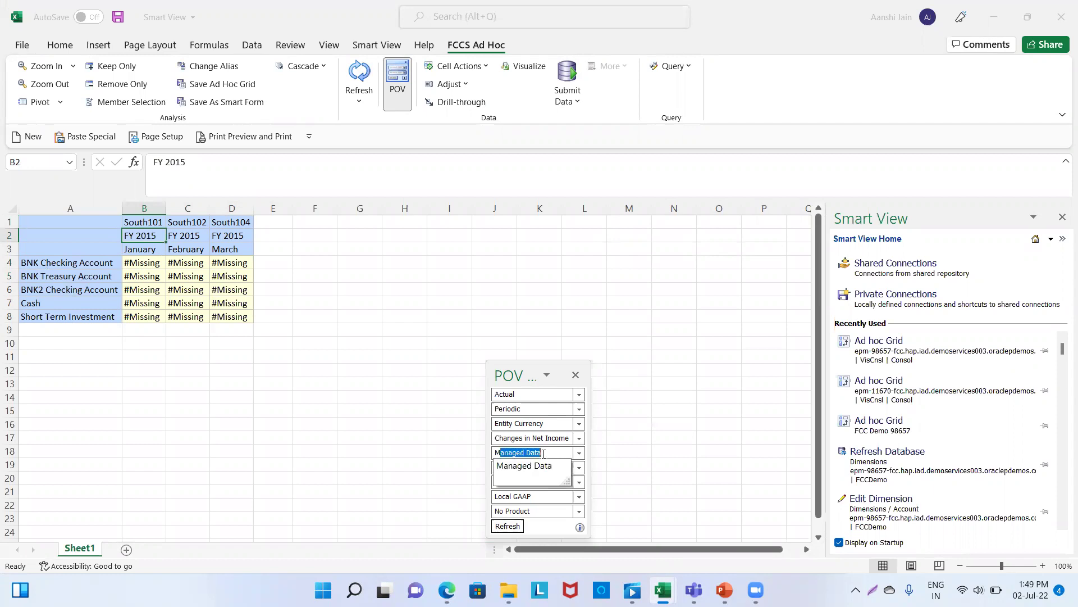
pyautogui.click(685, 436)
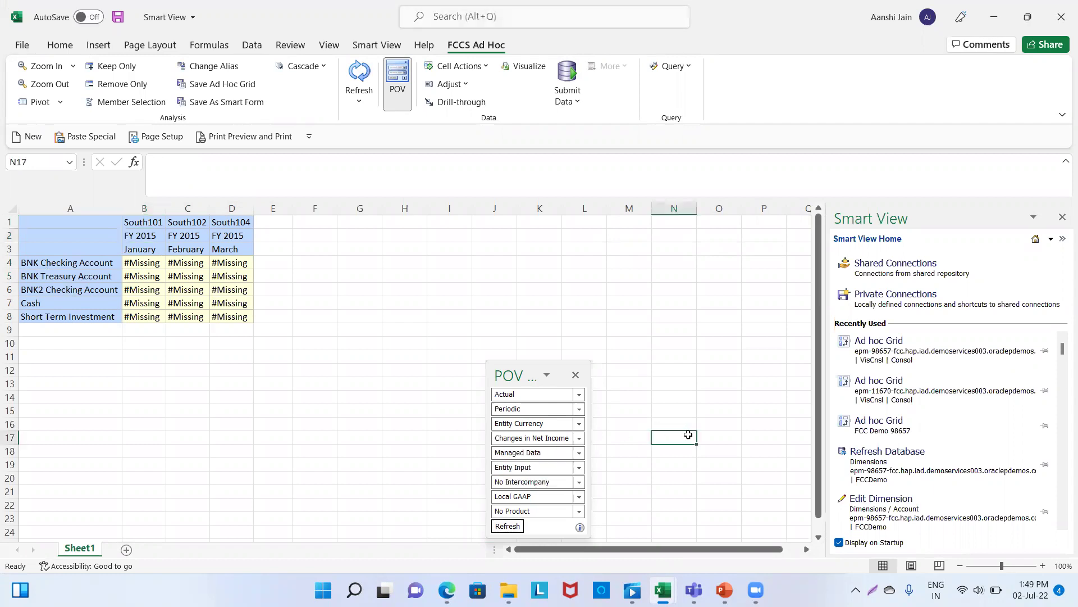
pyautogui.click(360, 76)
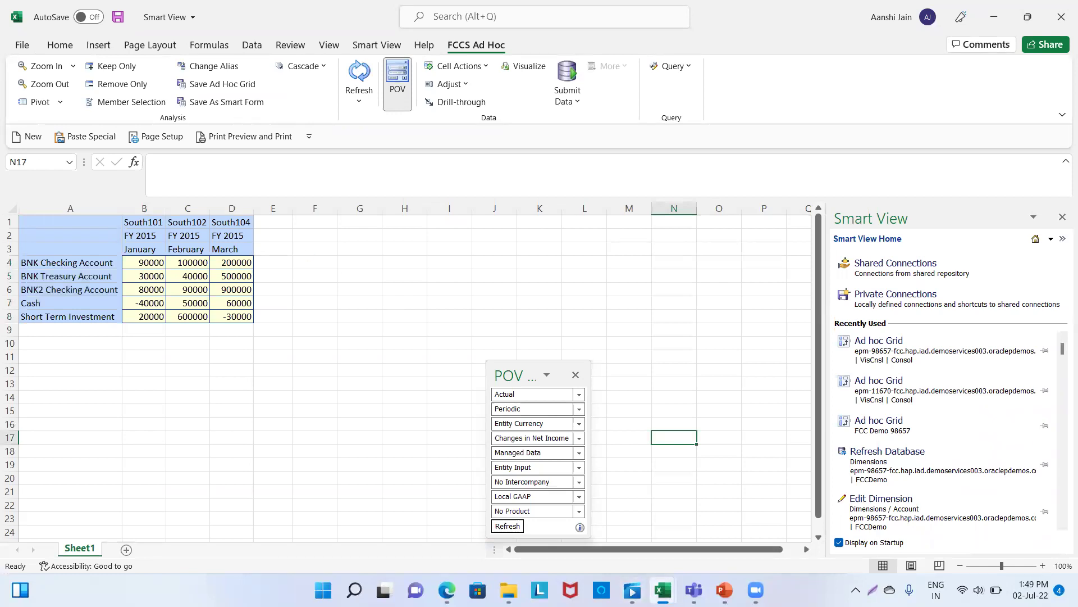
# Switch to the Multi_Period_Range_Jan-15 workbook and compare its BNK Checking Account amount with the January value for South101 in the Smart View grid.
pyautogui.click(663, 589)
pyautogui.click(596, 522)
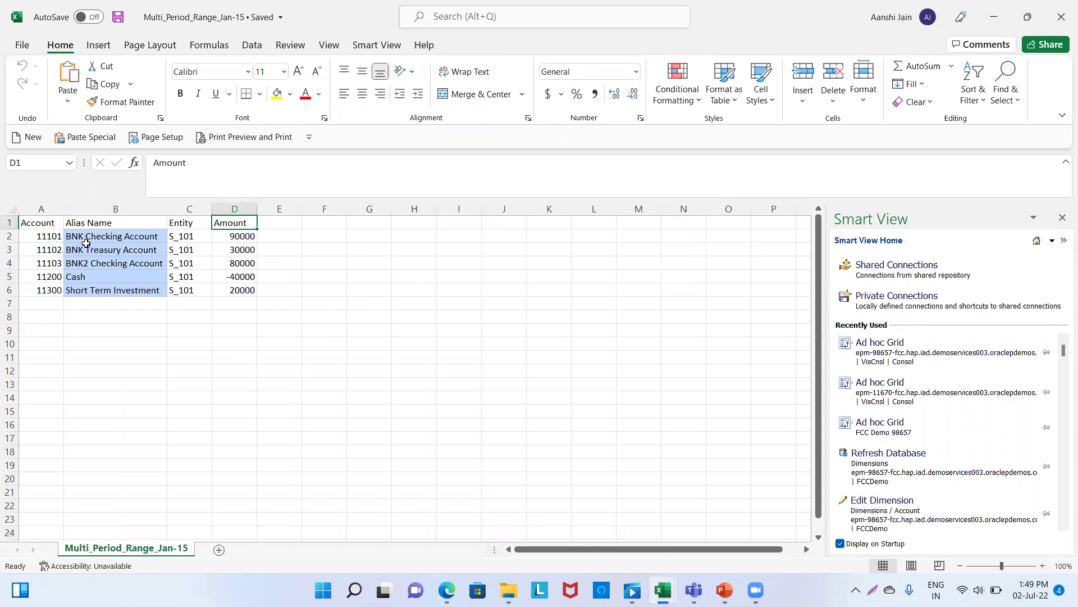
pyautogui.click(248, 236)
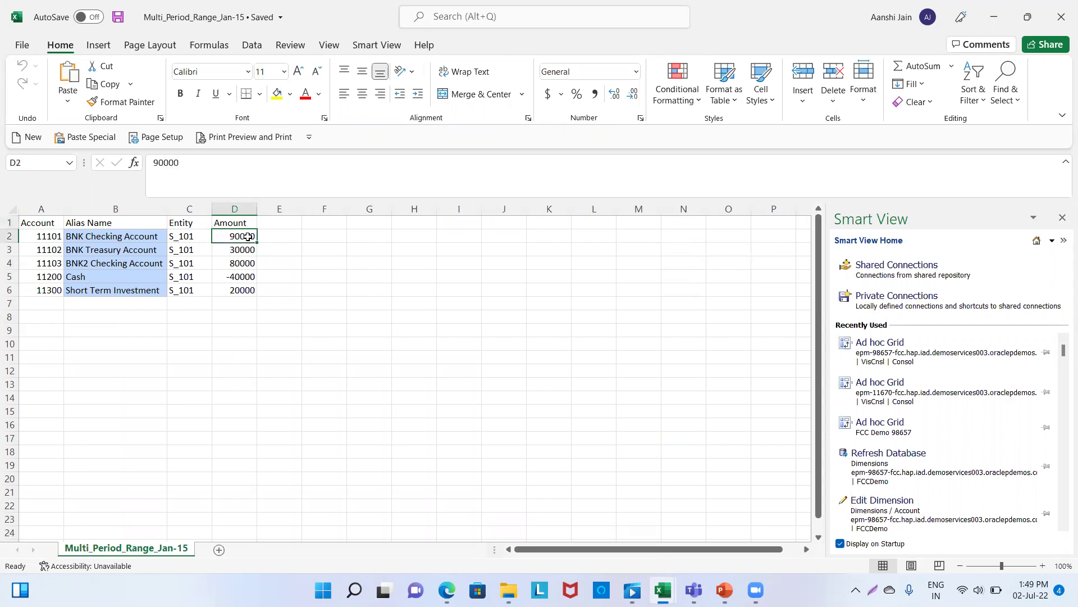
pyautogui.hotkey('alt', 'Tab')
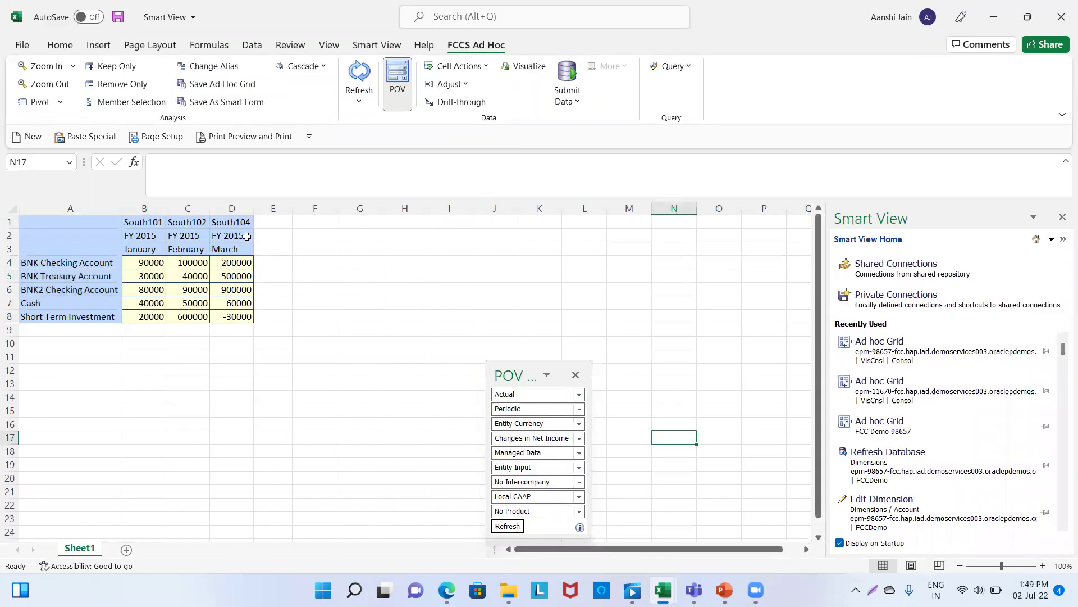
pyautogui.click(131, 260)
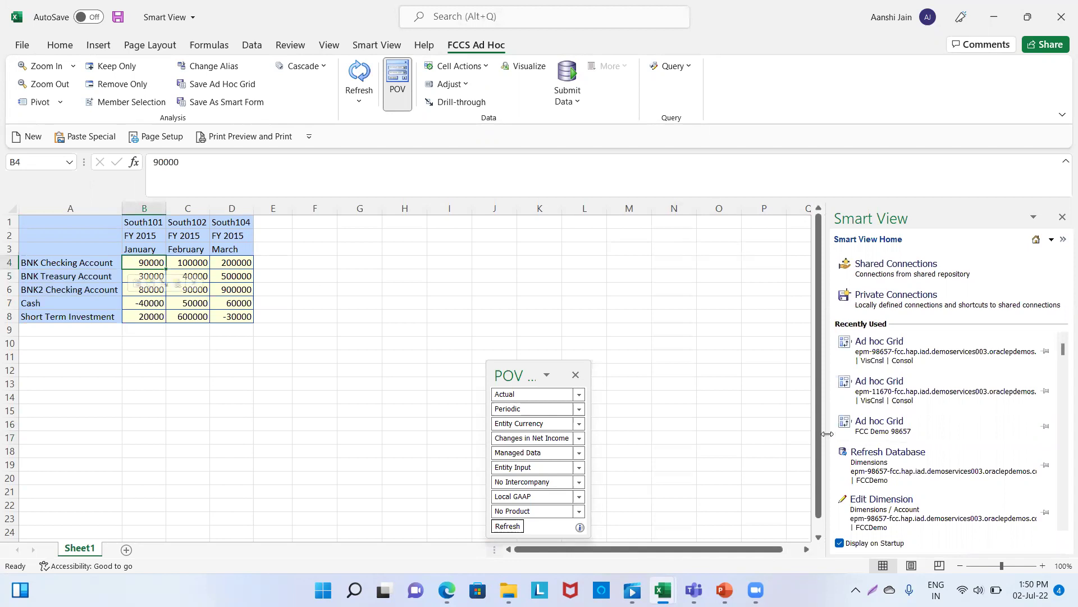
# Compare the remaining Jan-15 file amounts, BNK Treasury Account through Short Term Investment, with the grid's January column.
pyautogui.hotkey('alt', 'Tab')
pyautogui.click(241, 251)
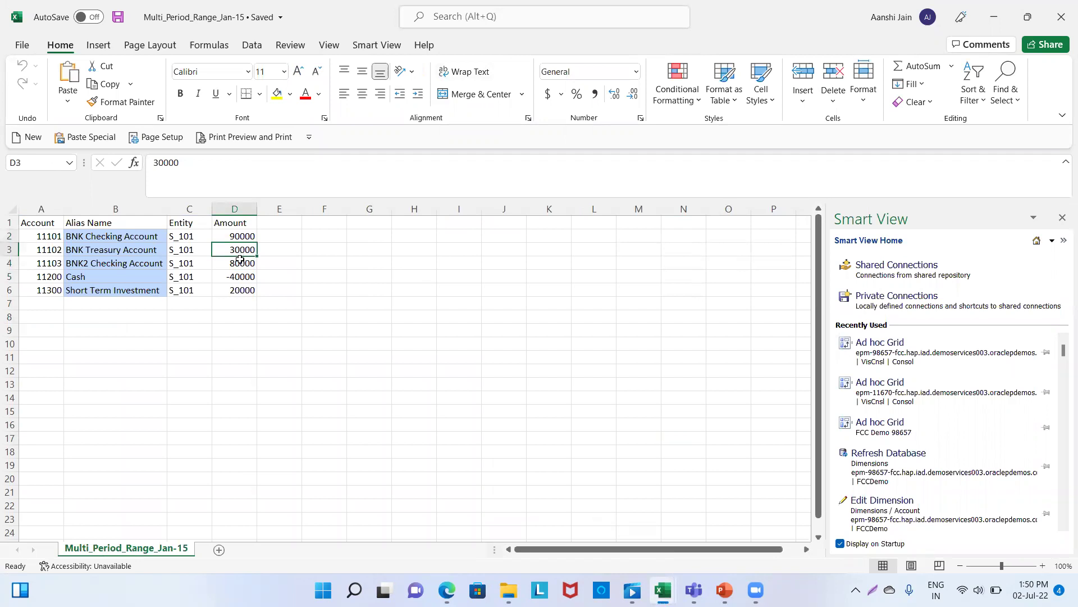
pyautogui.click(240, 263)
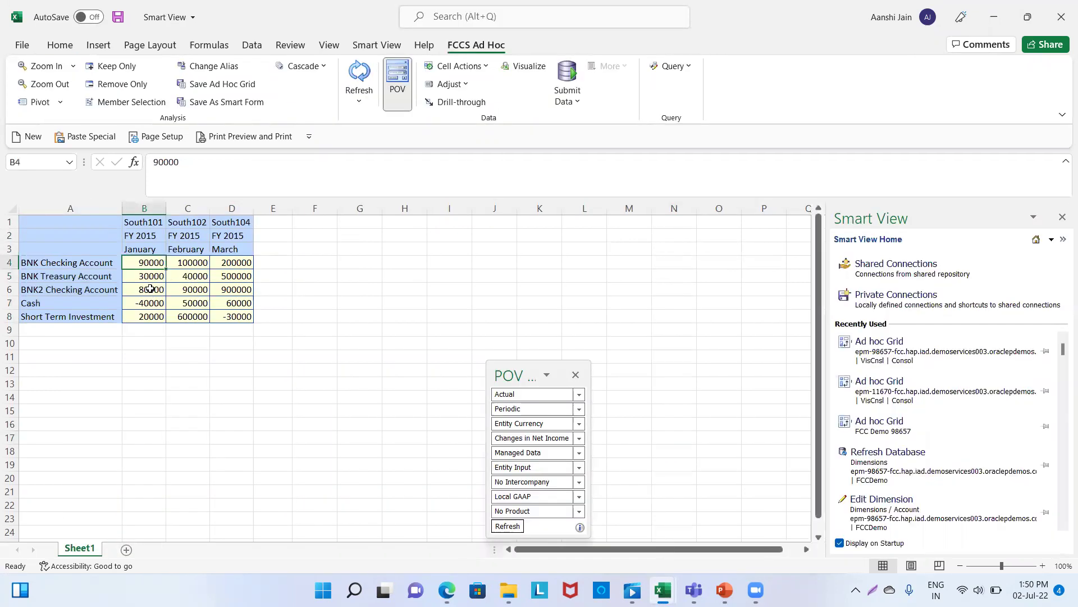
pyautogui.click(149, 289)
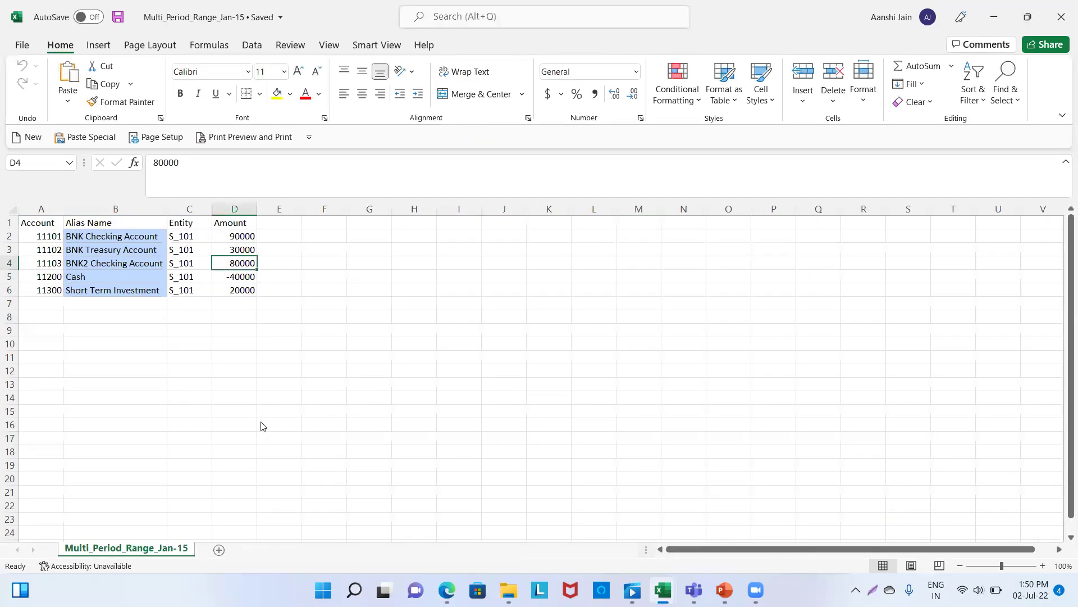
pyautogui.click(210, 280)
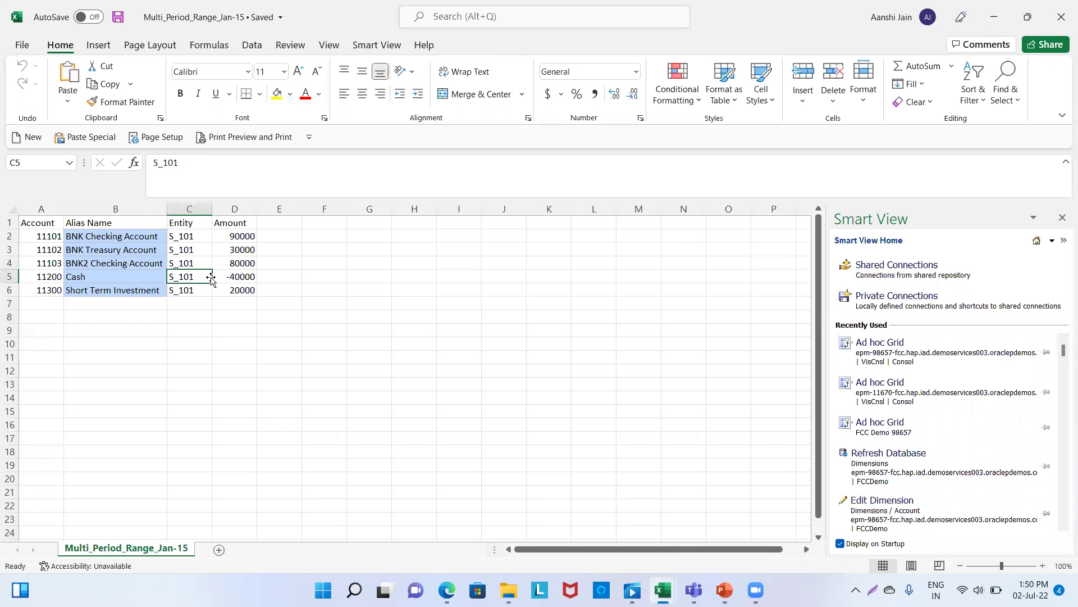
pyautogui.click(226, 290)
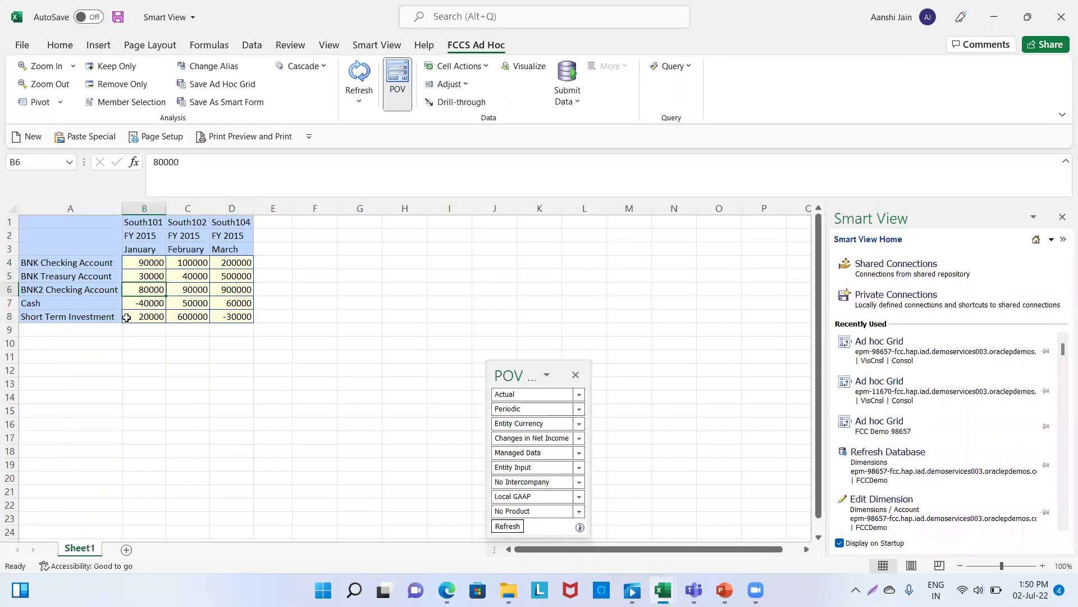
pyautogui.click(127, 317)
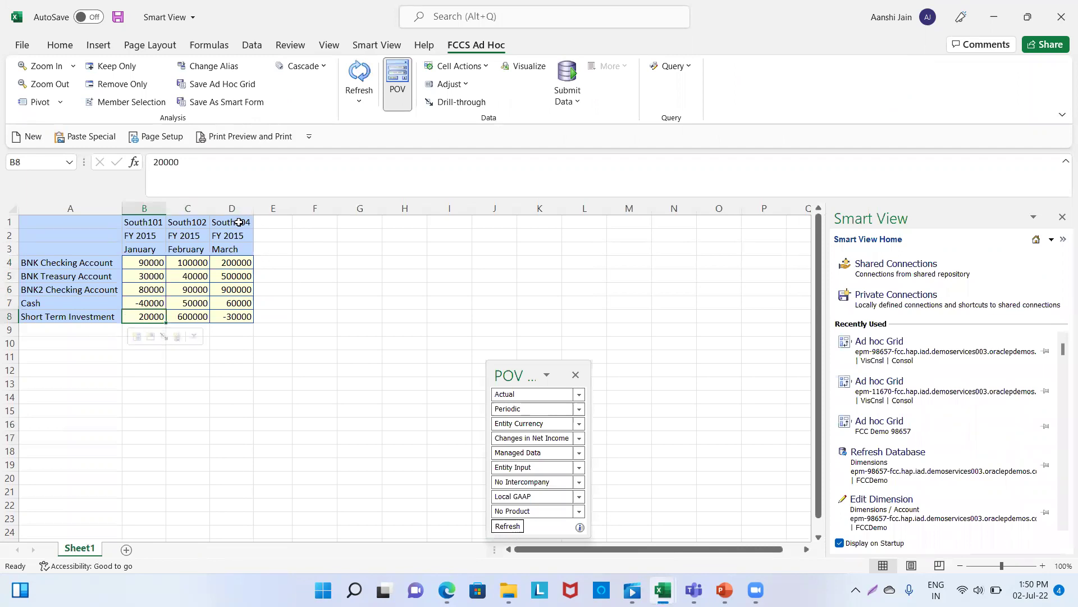
# Leave the verified grid and switch to the 03_FCCS_MetaData_Load presentation in PowerPoint.
pyautogui.click(407, 303)
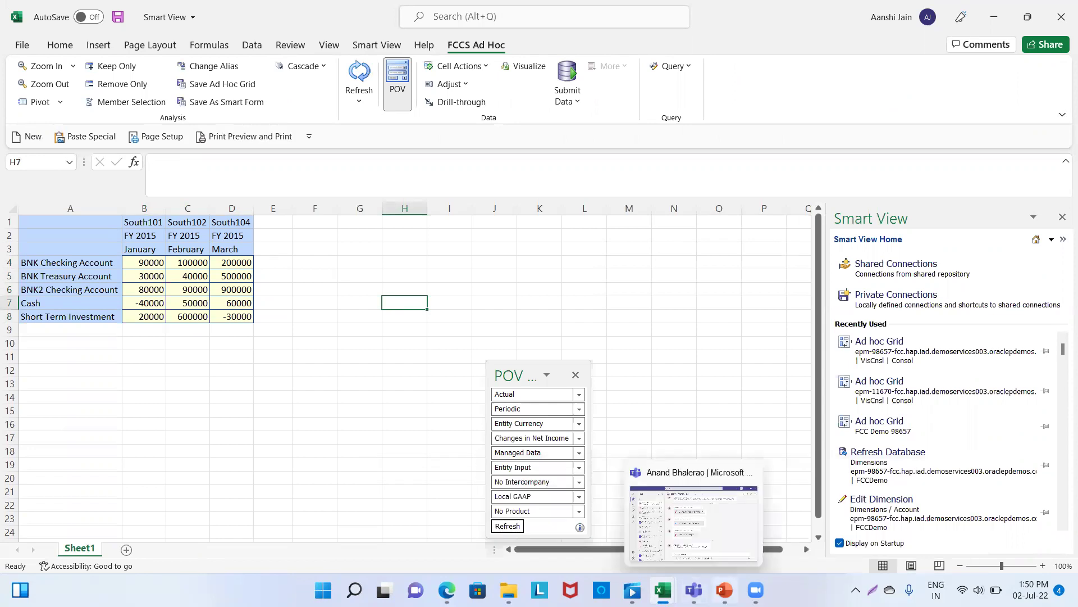
pyautogui.click(726, 573)
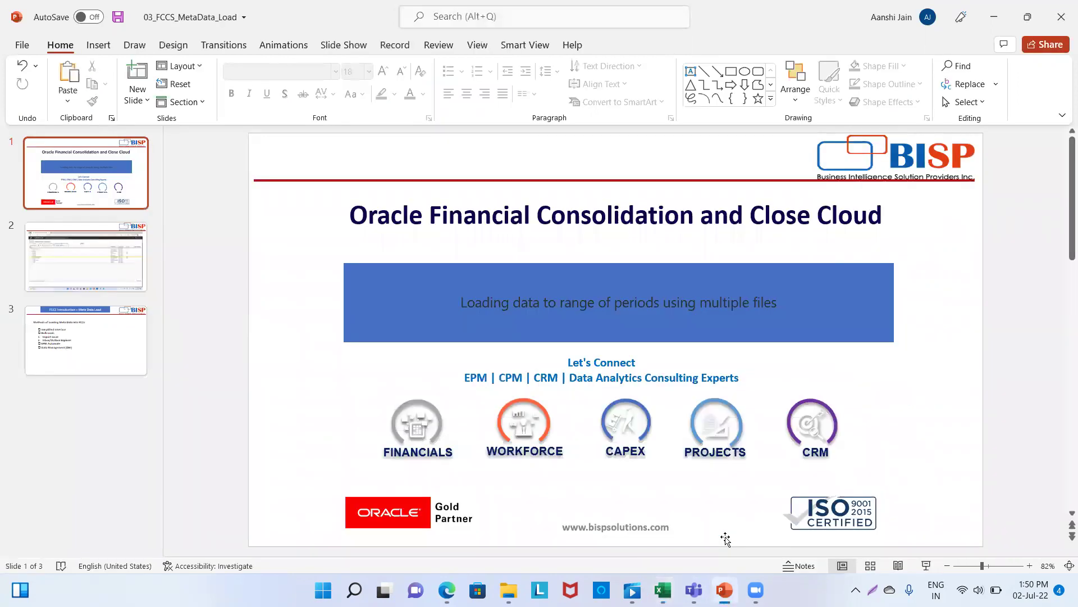